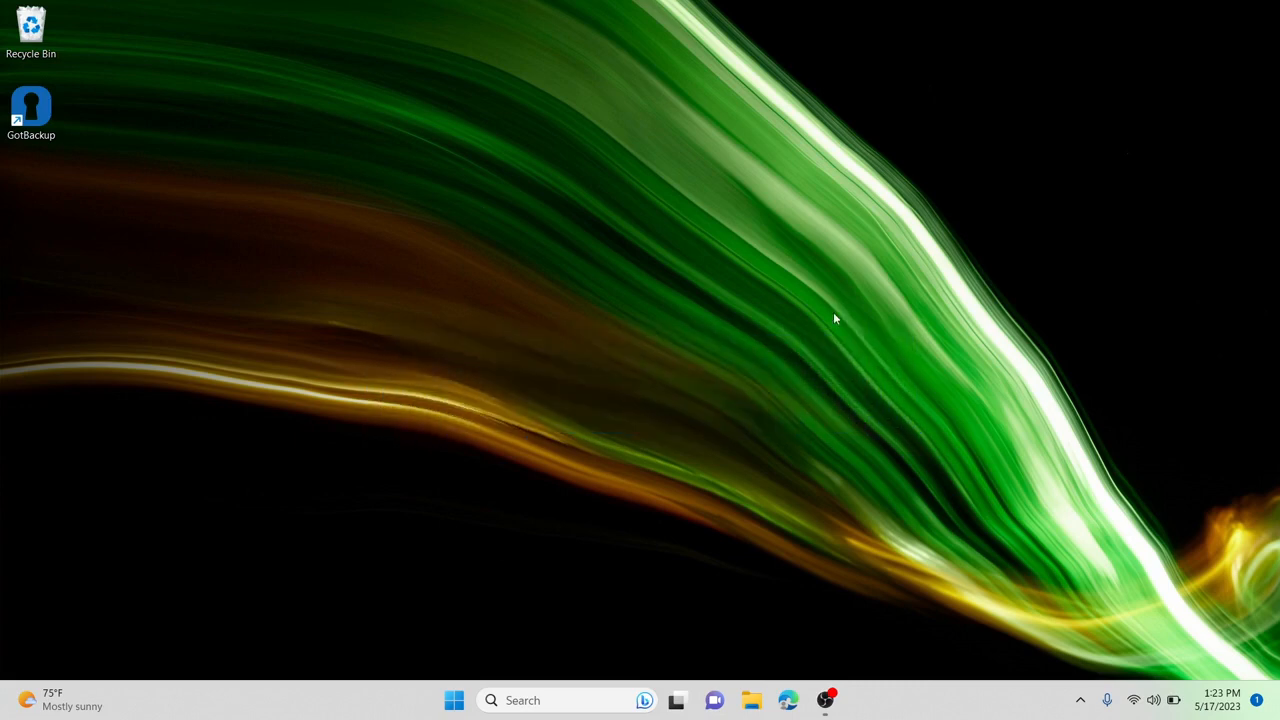
Open the Music folder in File Explorer through This PC, the Acer (C:) drive, Users and the personal profile folder.
{"action": "left_click", "coordinate": [753, 704]}
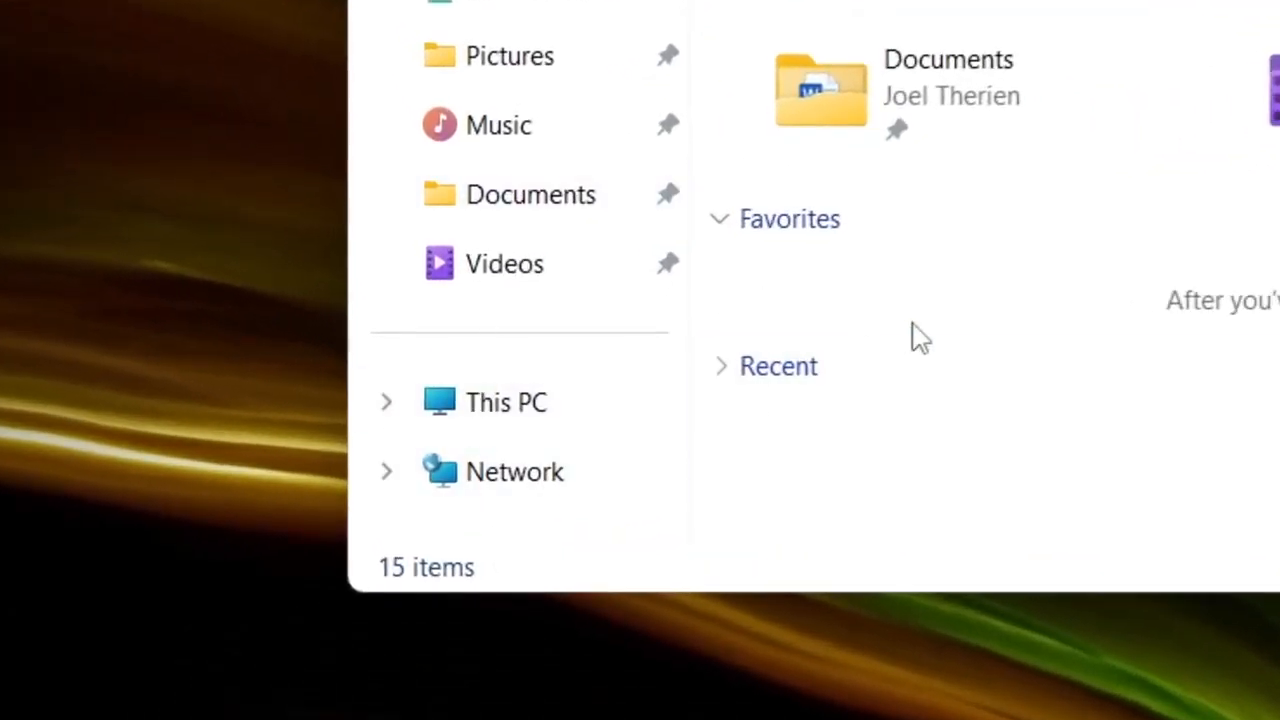
{"action": "left_click", "coordinate": [505, 408]}
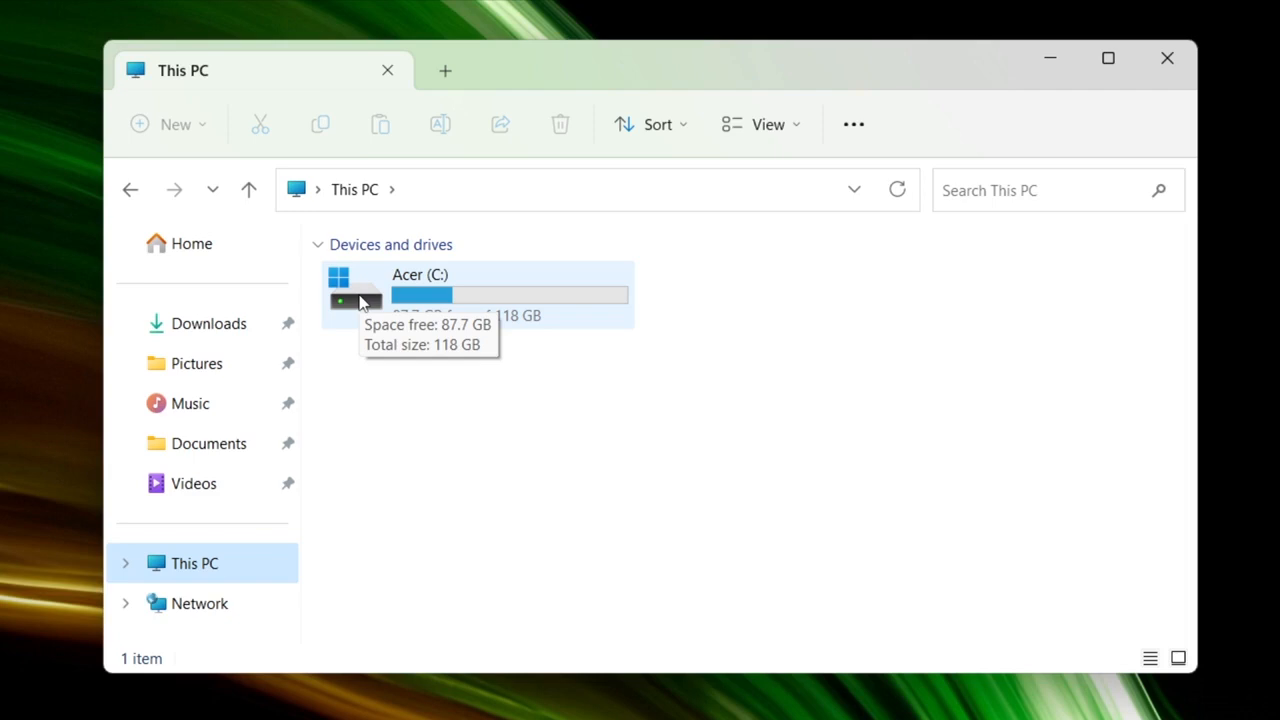
{"action": "double_click", "coordinate": [362, 303]}
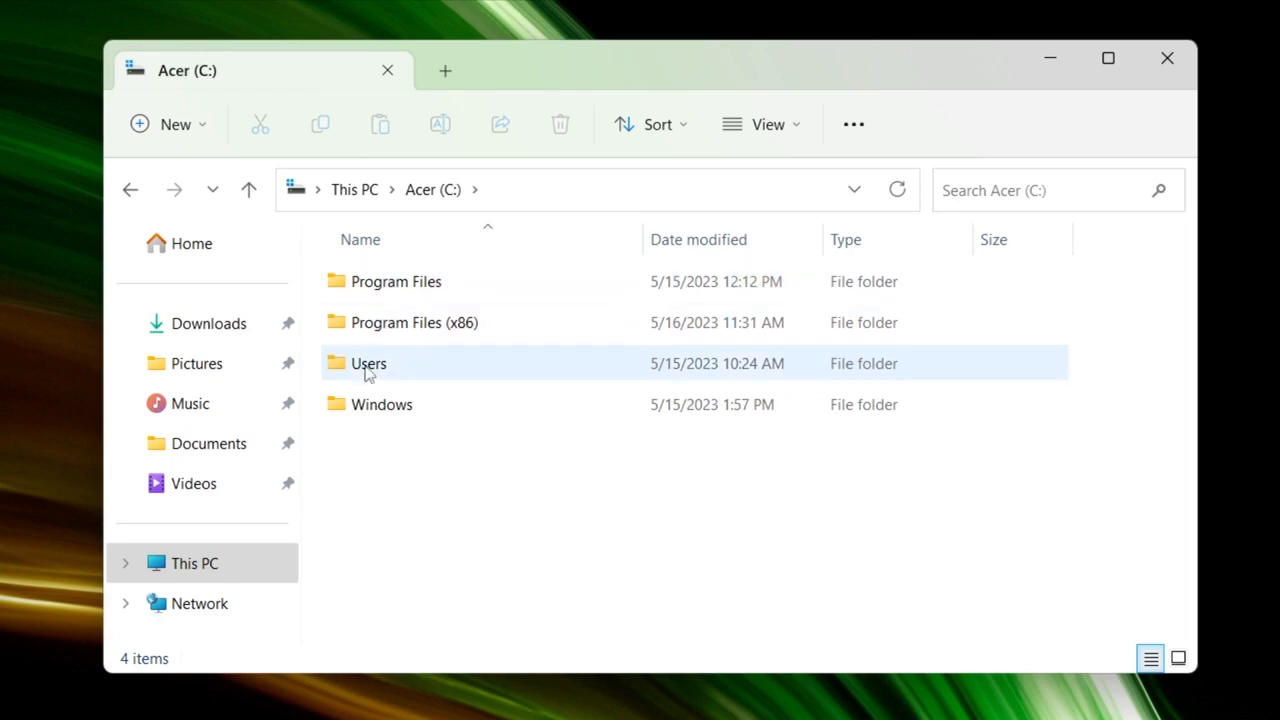
{"action": "double_click", "coordinate": [367, 367]}
{"action": "double_click", "coordinate": [358, 284]}
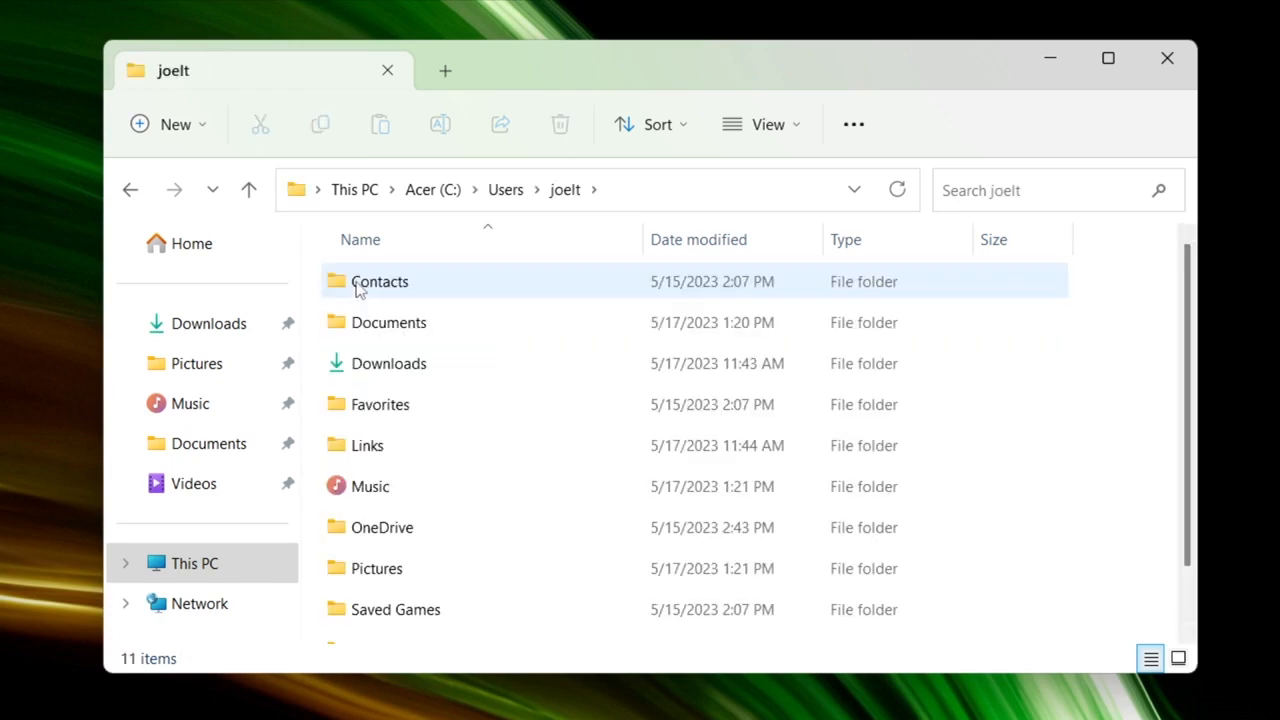
{"action": "double_click", "coordinate": [388, 488]}
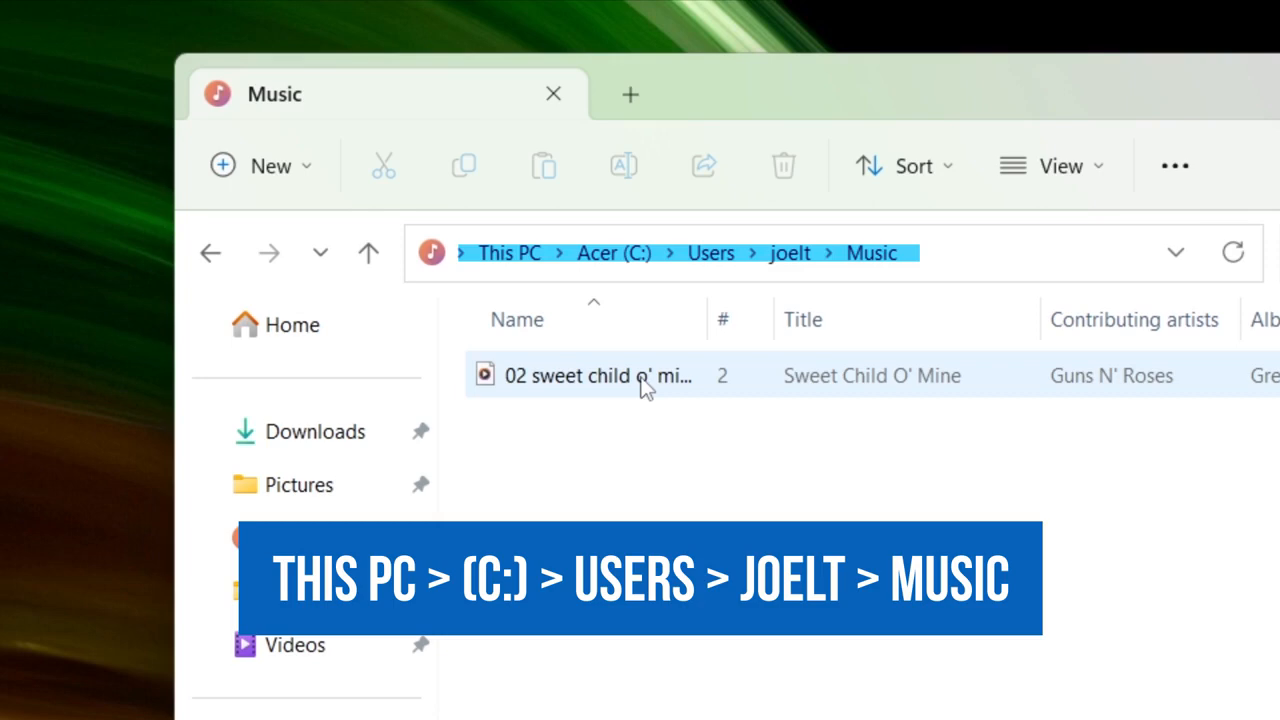
{"action": "left_click", "coordinate": [645, 385]}
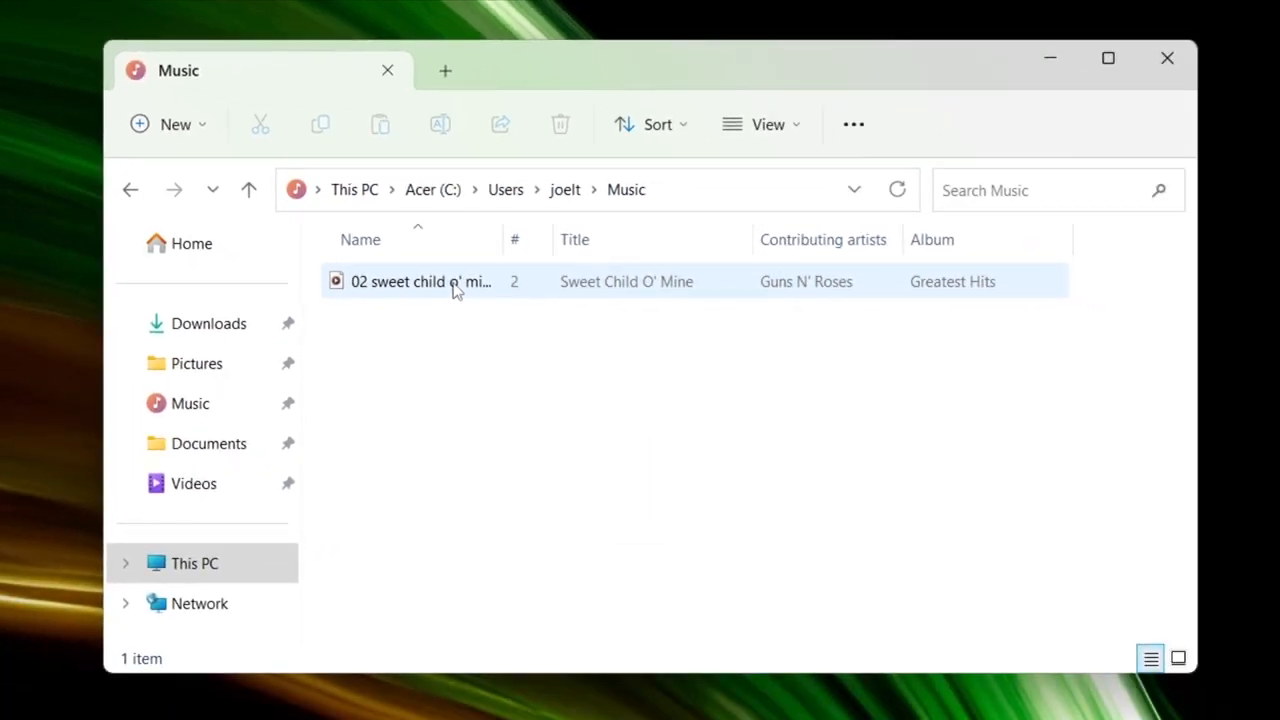
View the Pictures and Documents folders inside the personal profile folder, returning to the profile folder after each one.
{"action": "left_click", "coordinate": [127, 192]}
{"action": "double_click", "coordinate": [370, 581]}
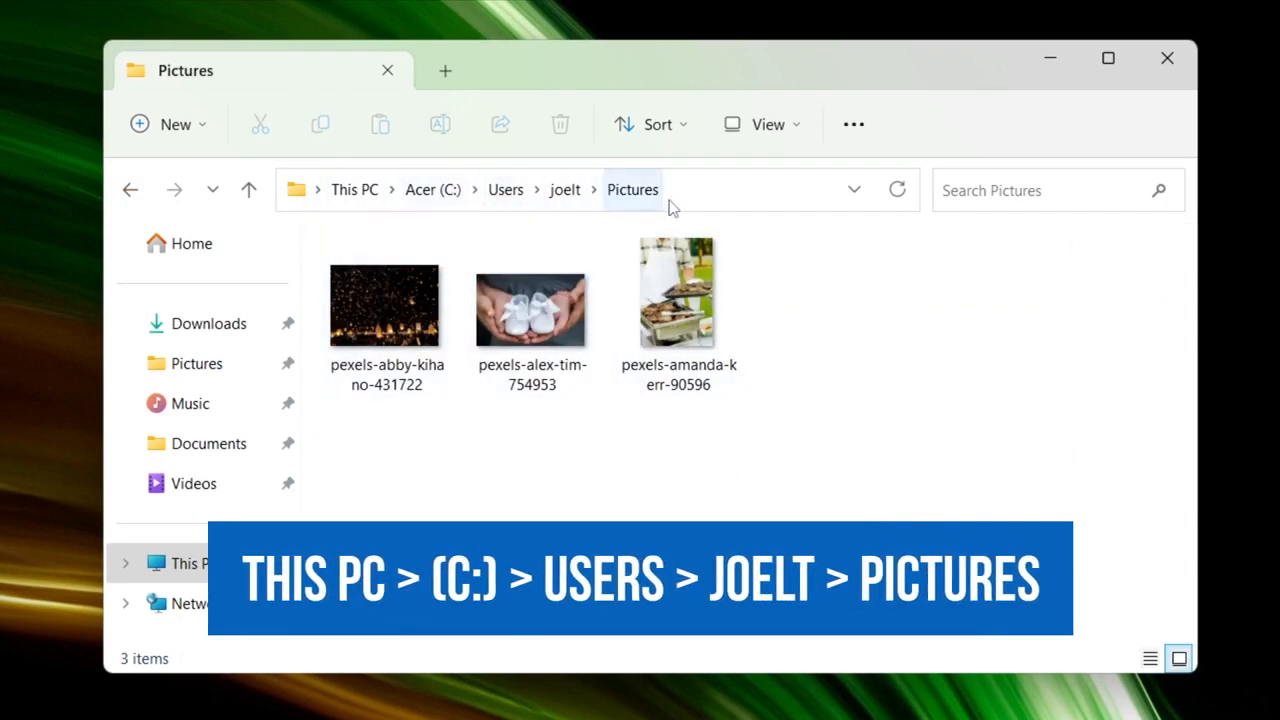
{"action": "left_click", "coordinate": [128, 192]}
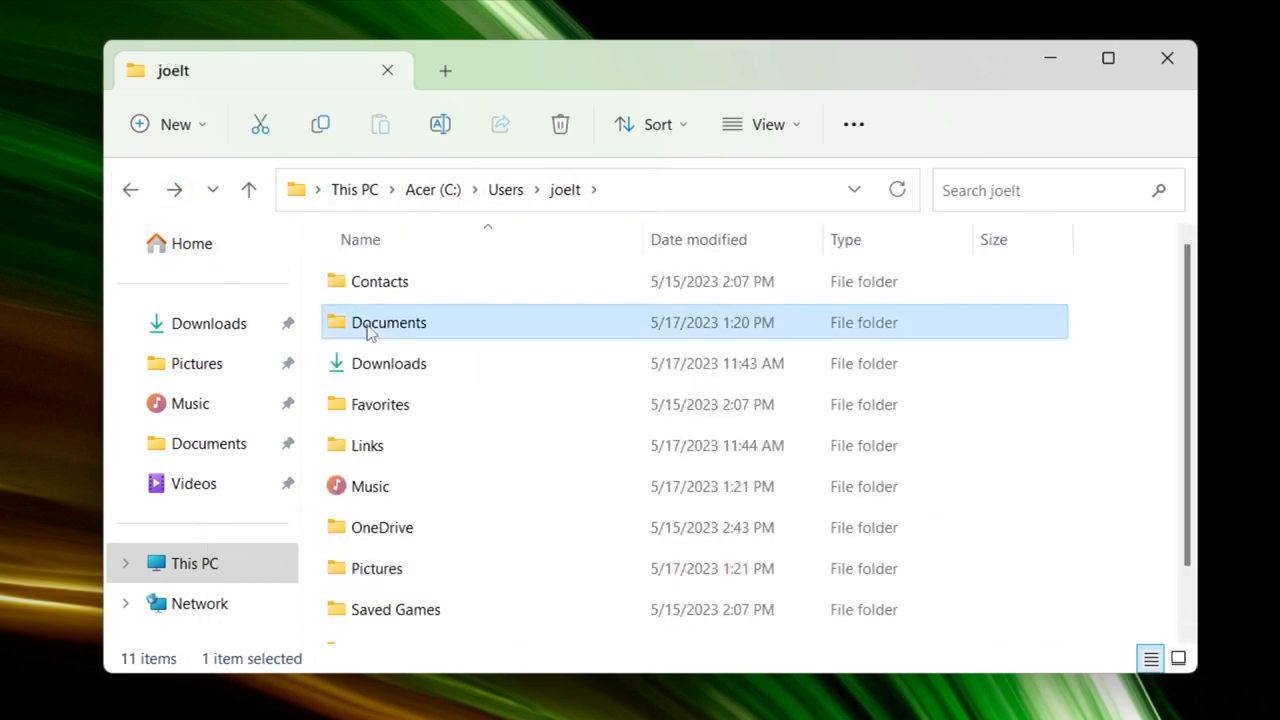
{"action": "double_click", "coordinate": [368, 326]}
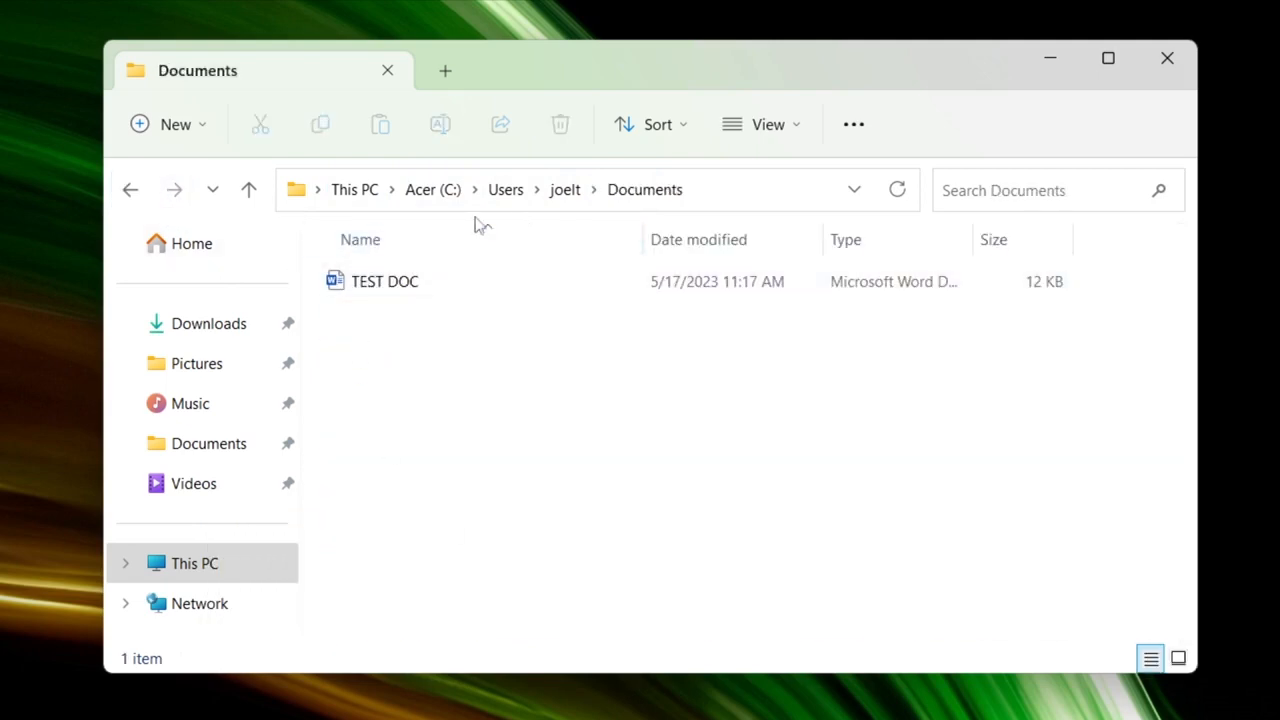
{"action": "left_click", "coordinate": [130, 190]}
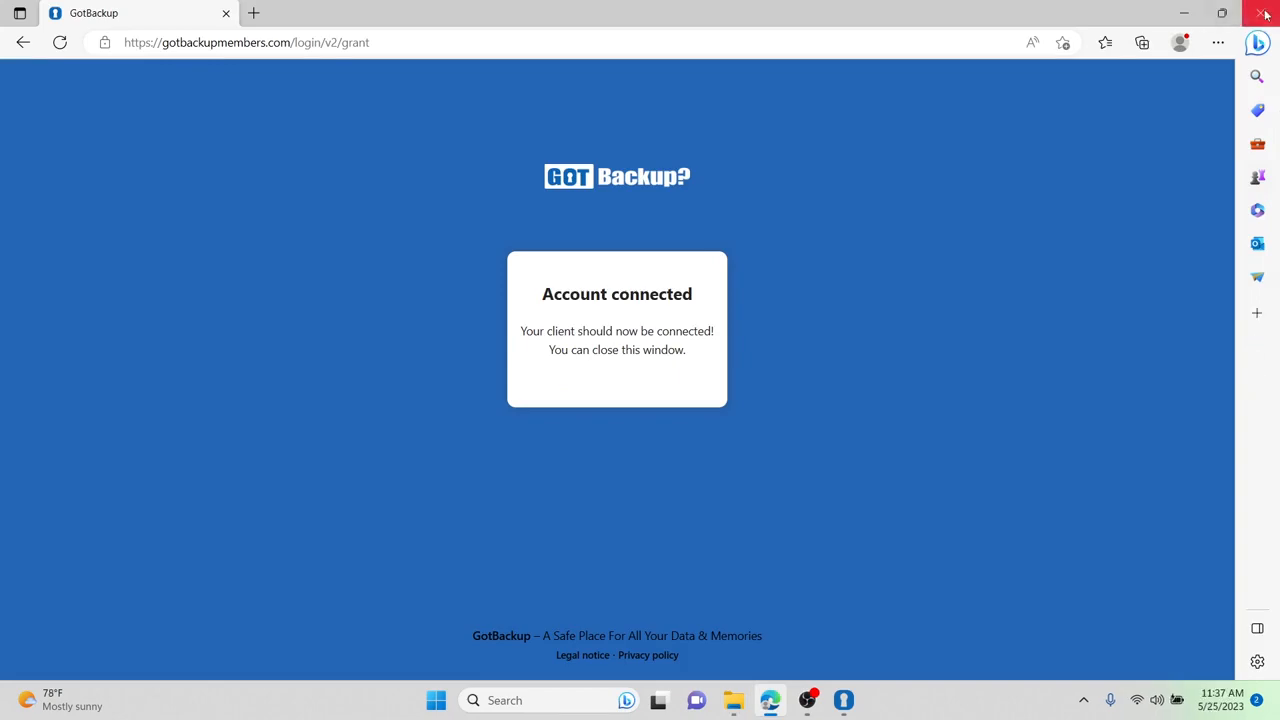
Finish connecting the GotBackup account to its local folder with virtual files, and open the GotBackup folder in File Explorer.
{"action": "left_click", "coordinate": [1260, 13]}
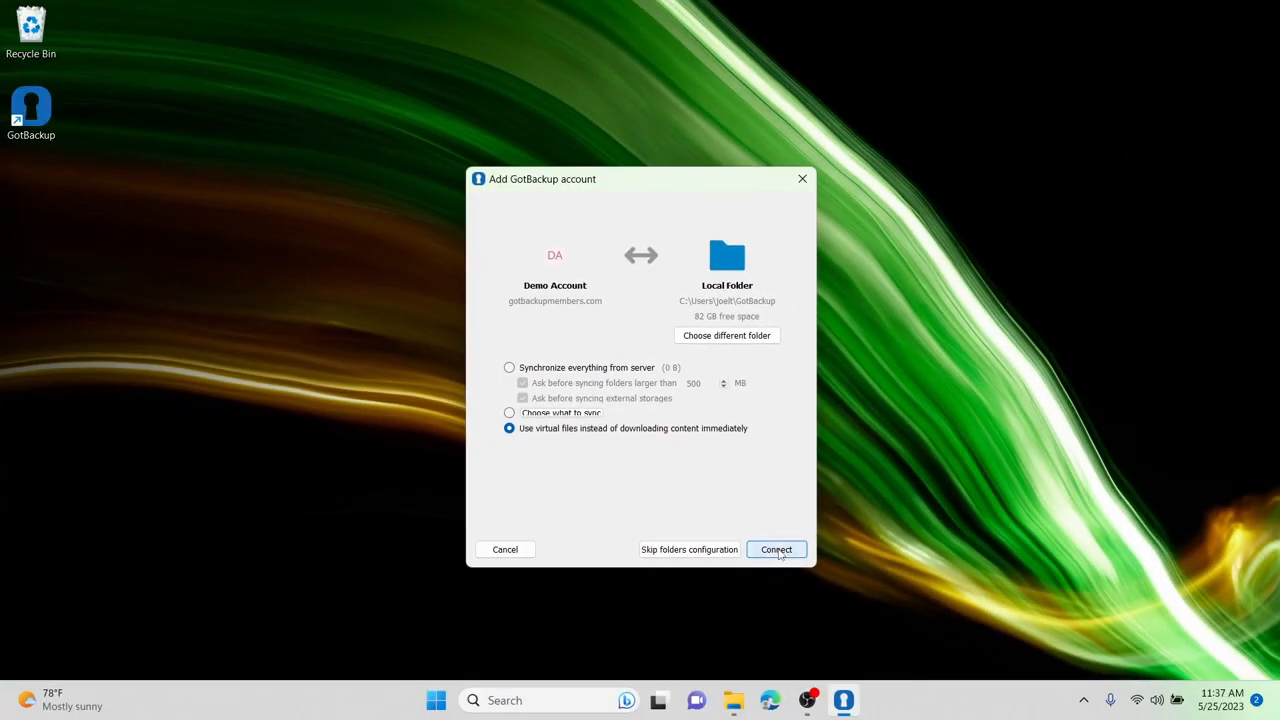
{"action": "left_click", "coordinate": [777, 550]}
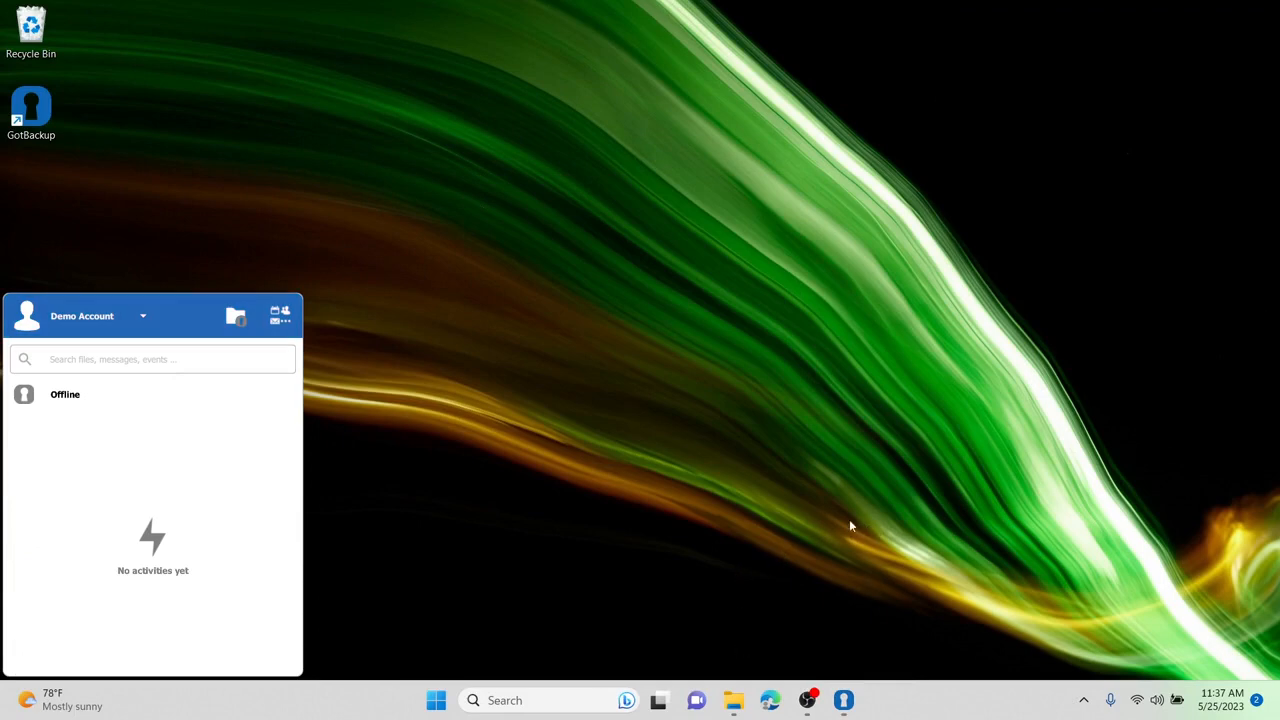
{"action": "left_click", "coordinate": [733, 700]}
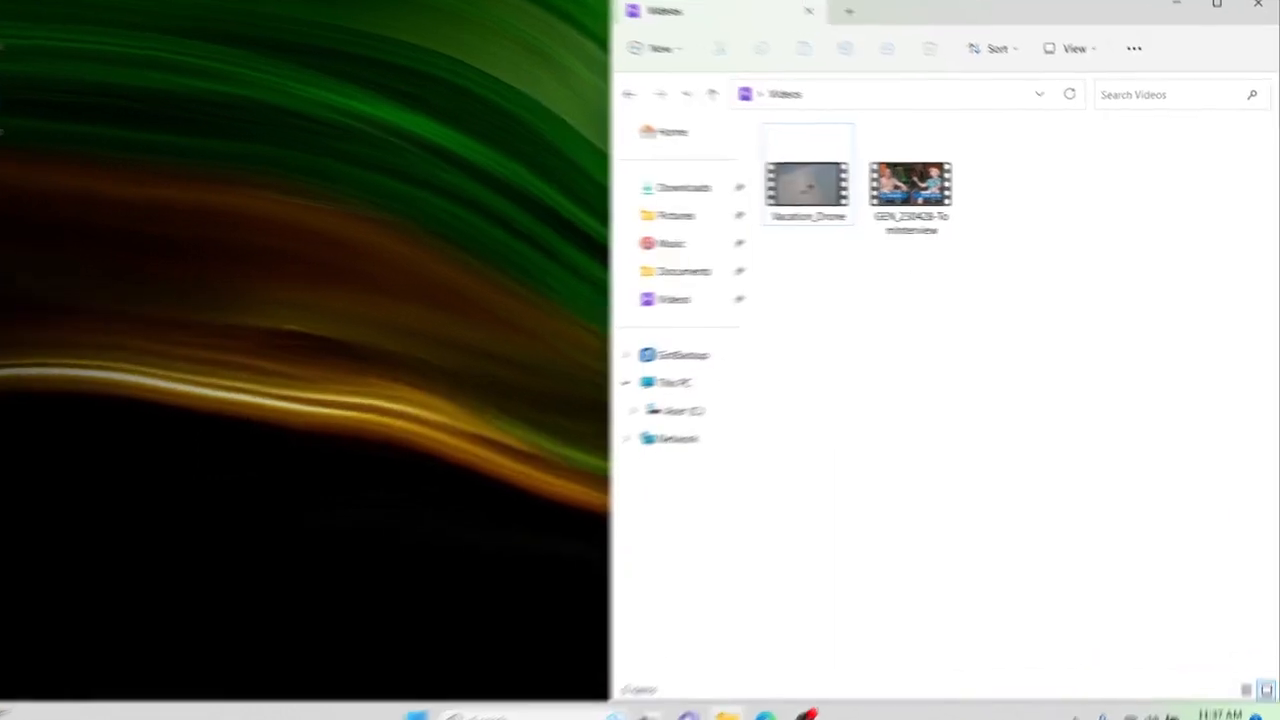
{"action": "left_click", "coordinate": [565, 378]}
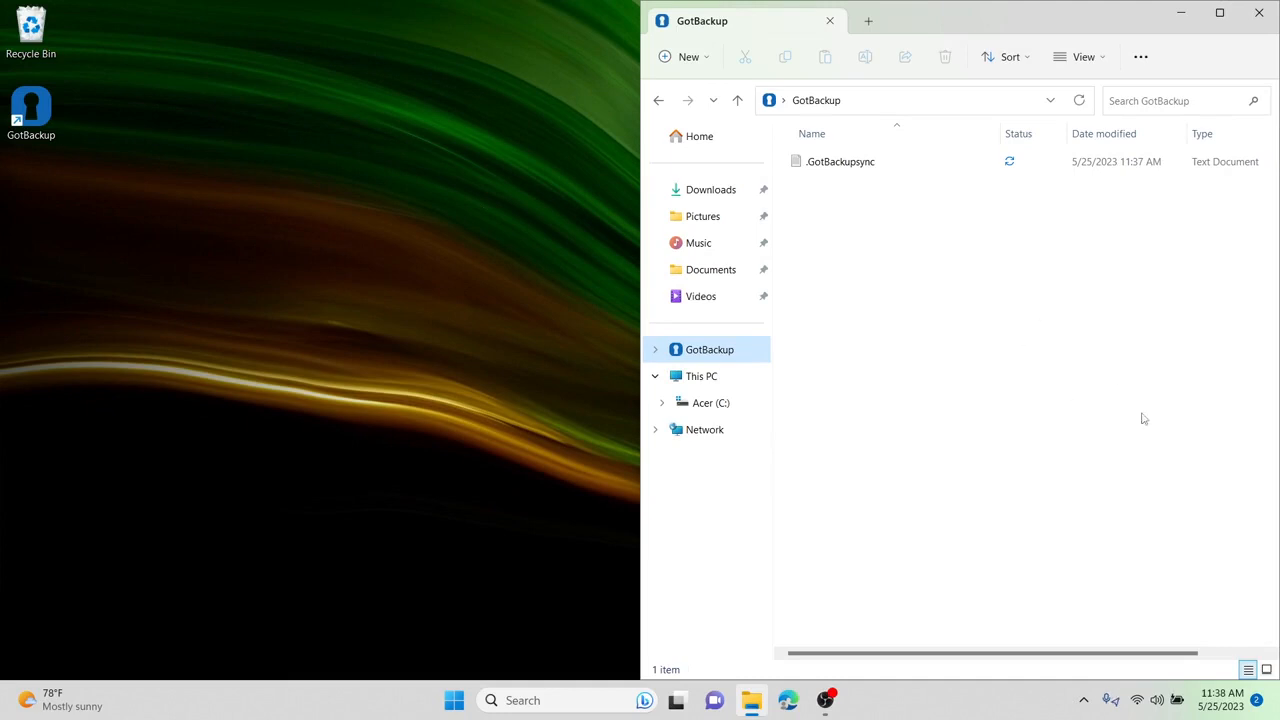
Open the account's web Files page from the GotBackup desktop client and snap the browser beside File Explorer.
{"action": "double_click", "coordinate": [31, 108]}
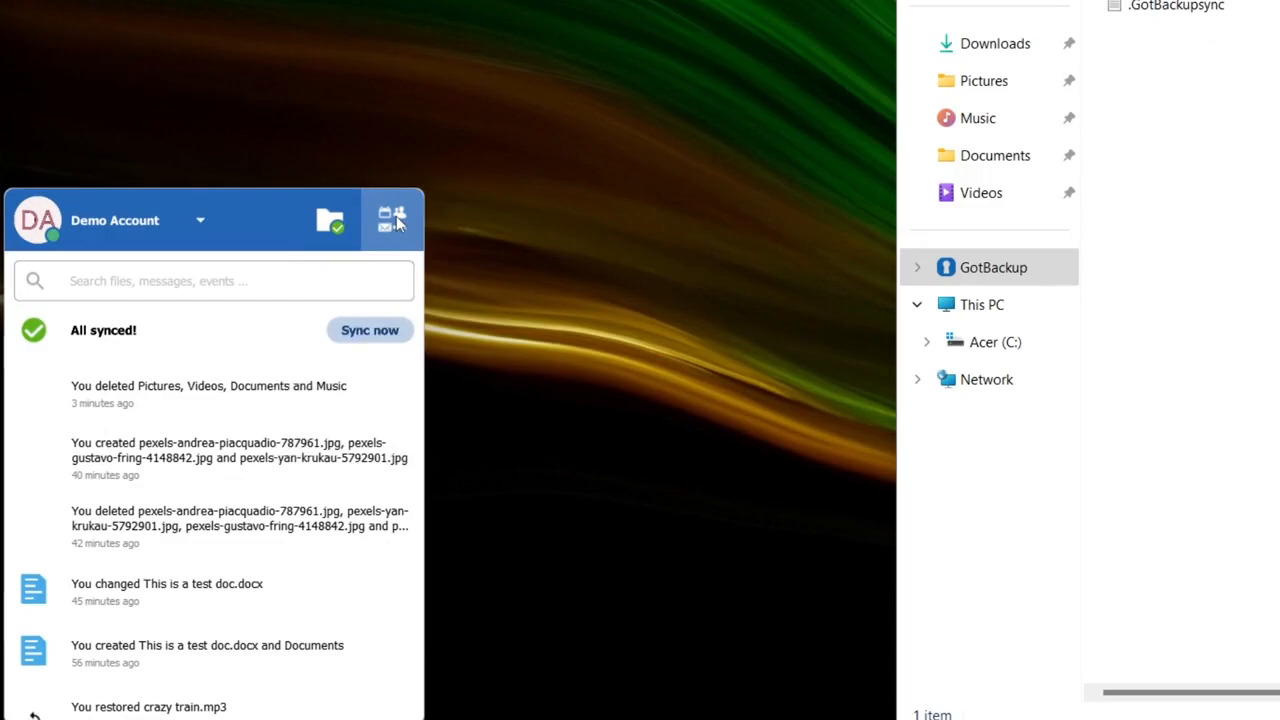
{"action": "left_click", "coordinate": [337, 264]}
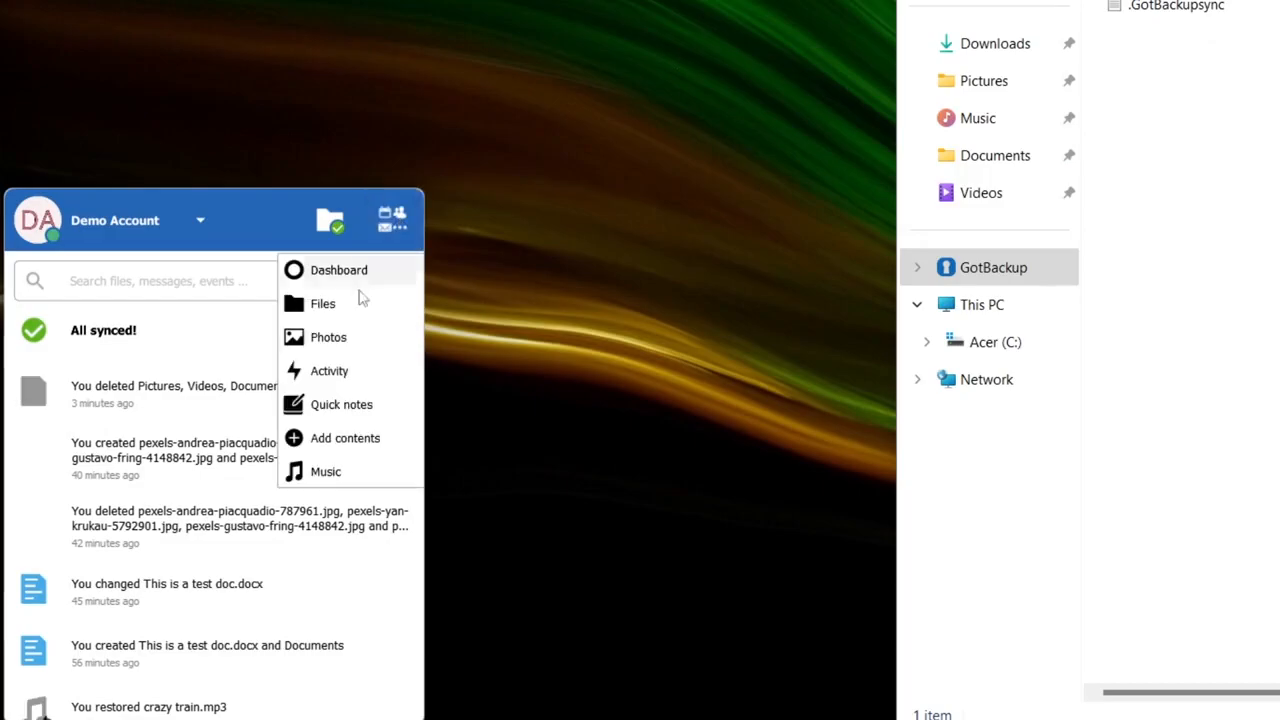
{"action": "left_click", "coordinate": [280, 335]}
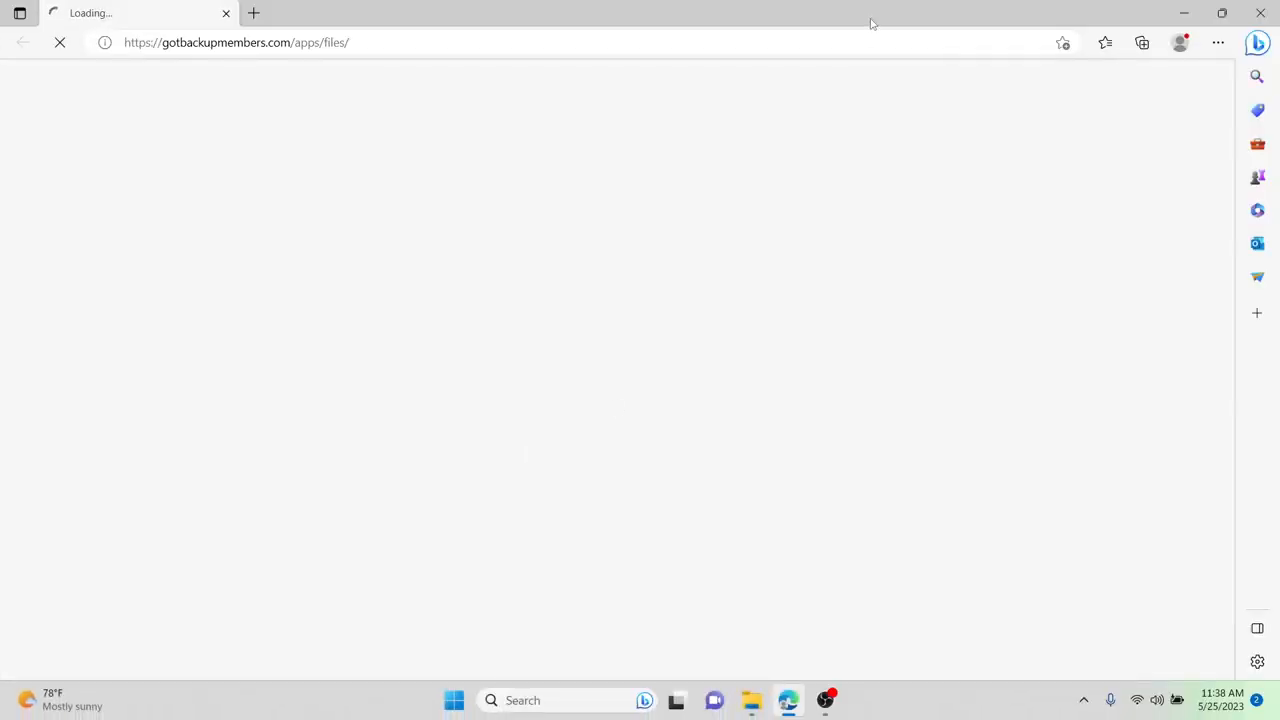
{"action": "left_click_drag", "start_coordinate": [870, 20], "coordinate": [1, 8]}
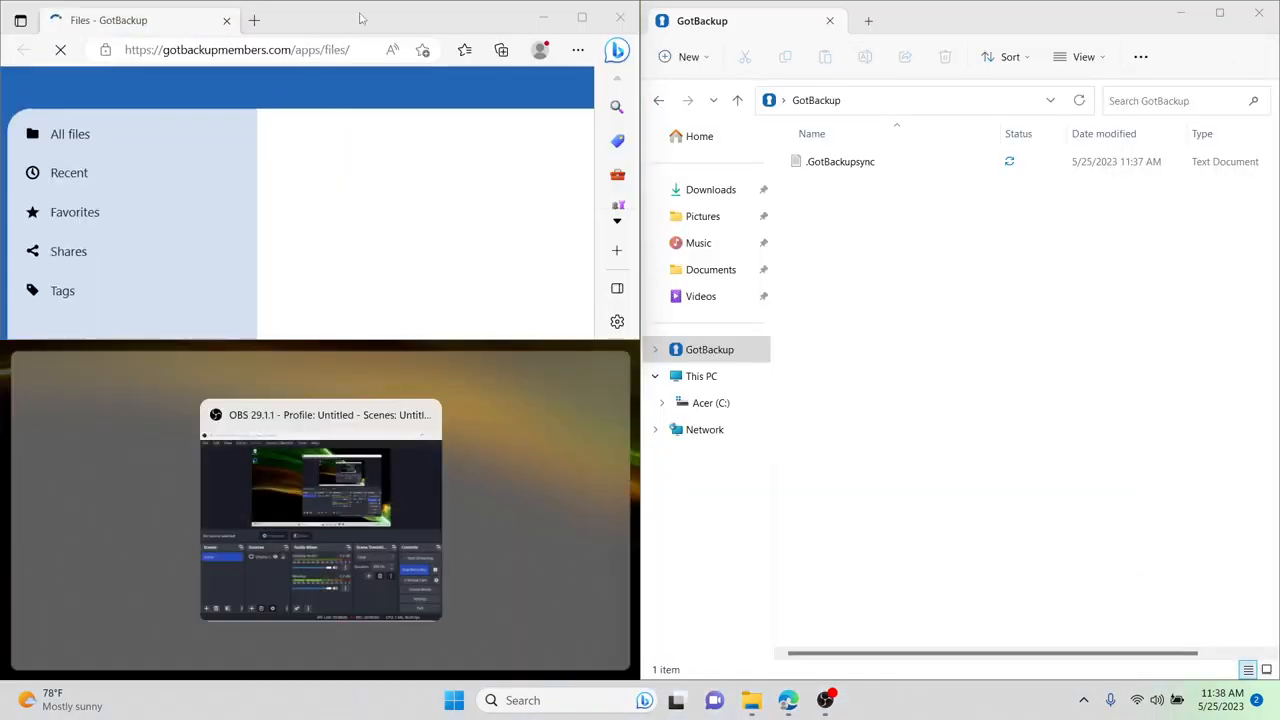
{"action": "left_click_drag", "start_coordinate": [362, 18], "coordinate": [2, 320]}
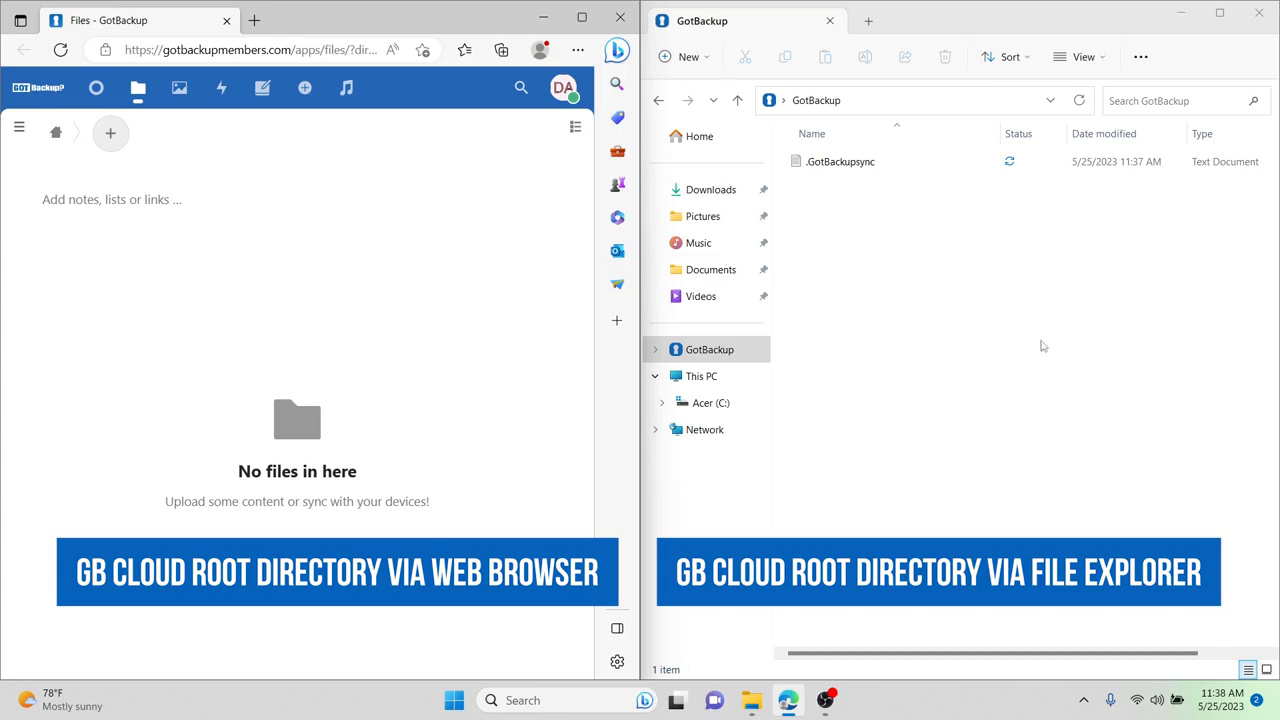
Minimize the File Explorer and browser windows to clear the desktop.
{"action": "left_click", "coordinate": [1180, 14]}
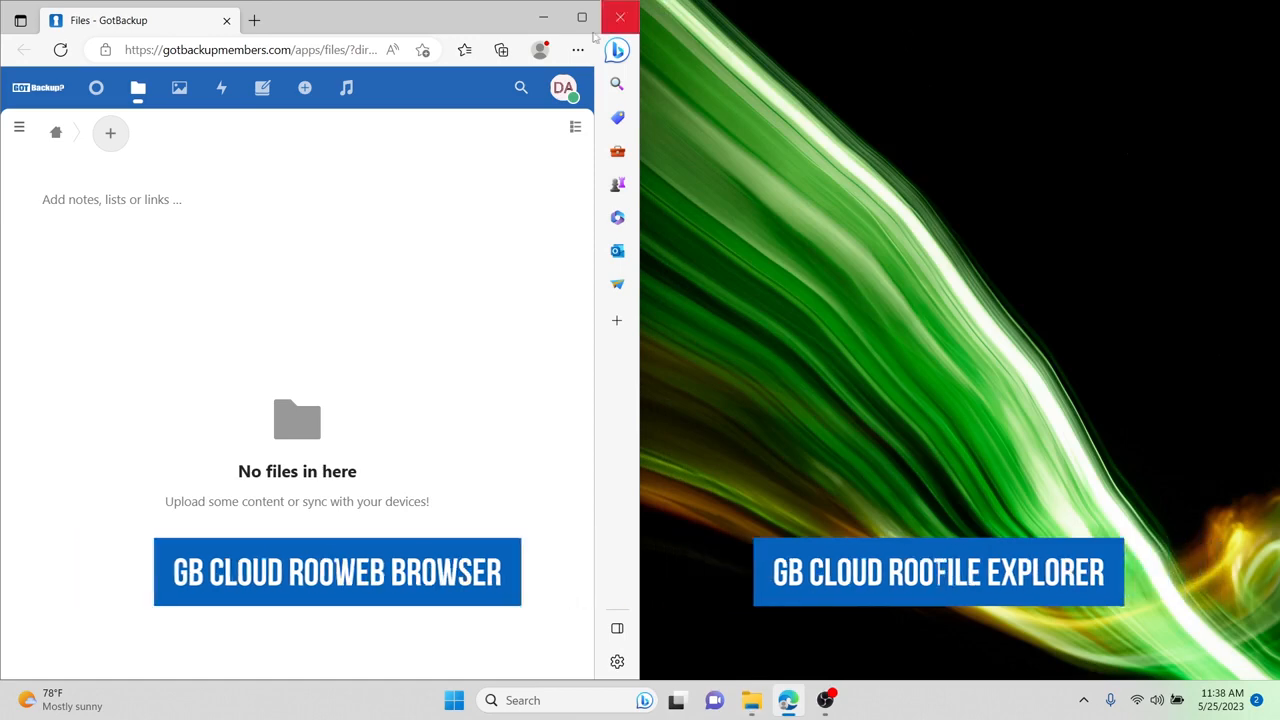
{"action": "left_click", "coordinate": [540, 18]}
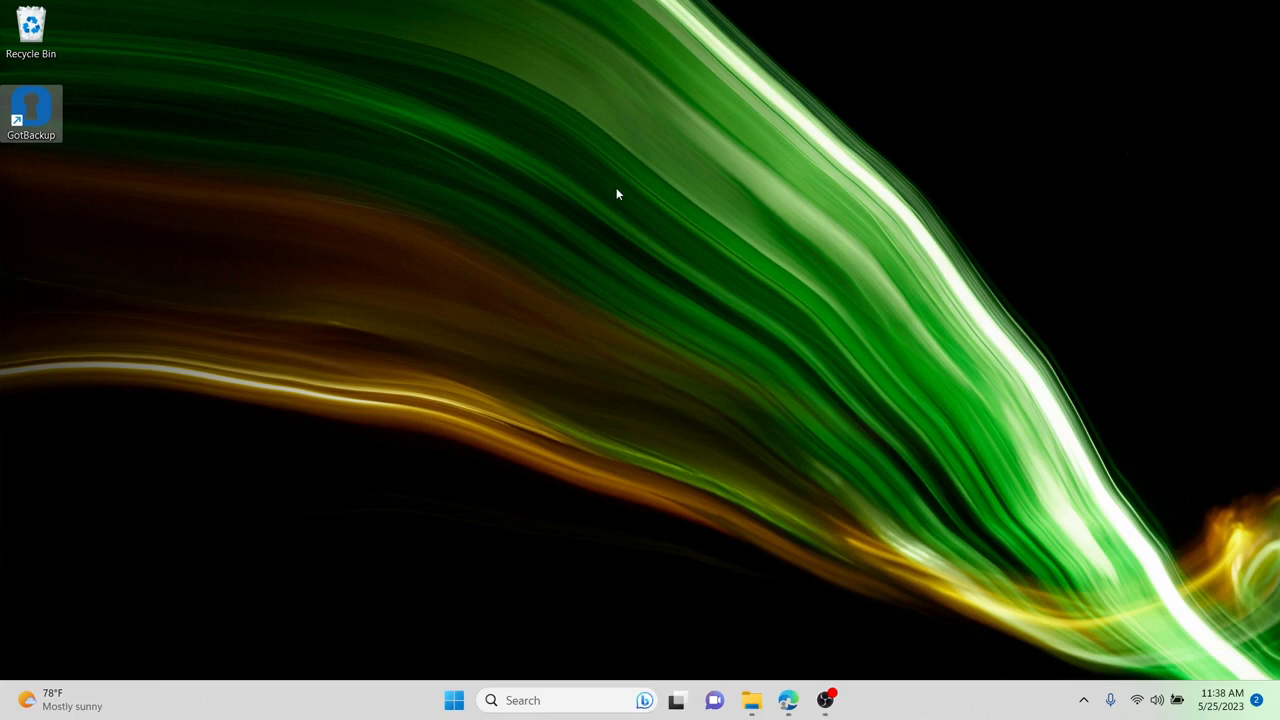
{"action": "left_click", "coordinate": [605, 234]}
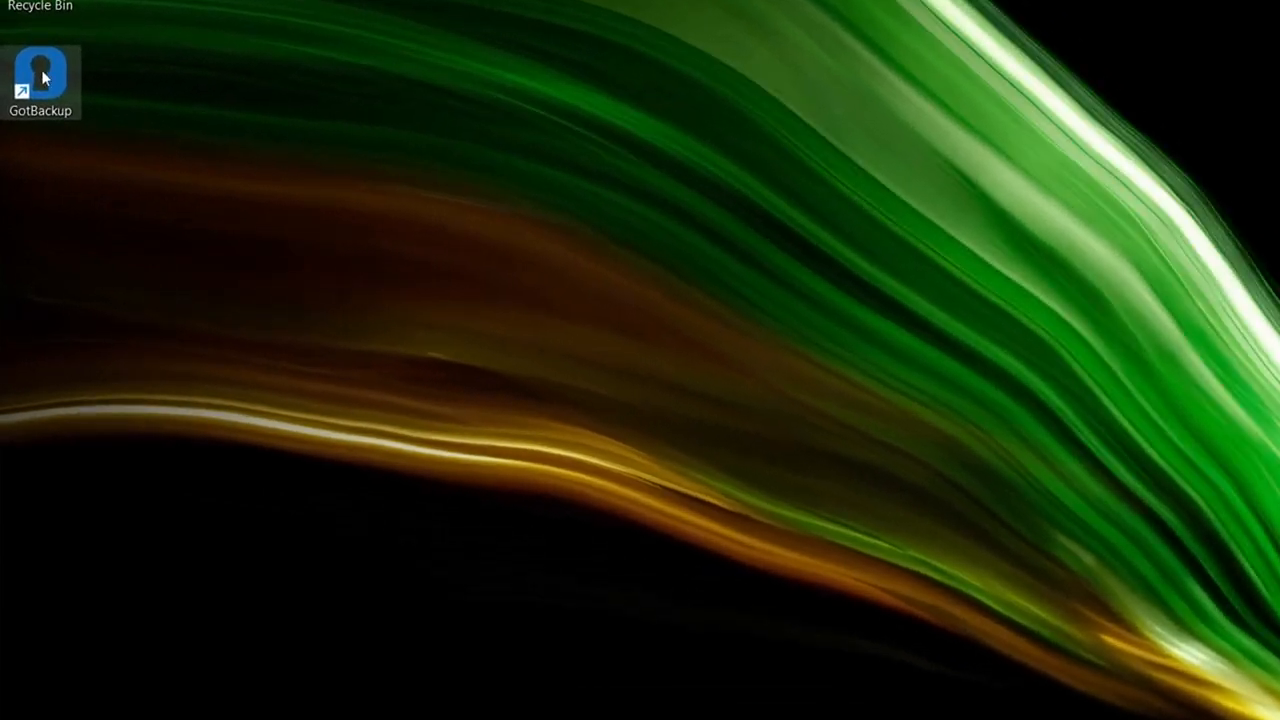
Open the GotBackup client's settings and start adding a folder sync connection.
{"action": "double_click", "coordinate": [27, 106]}
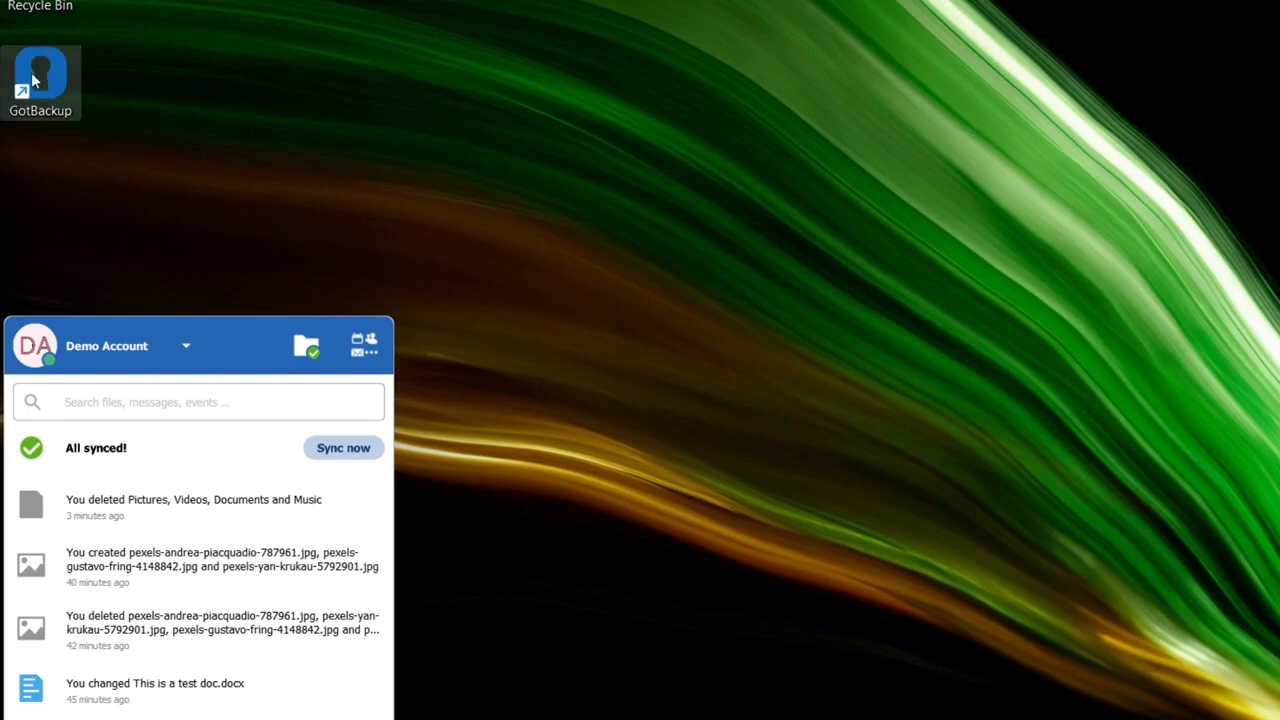
{"action": "left_click", "coordinate": [187, 345]}
{"action": "left_click", "coordinate": [30, 516]}
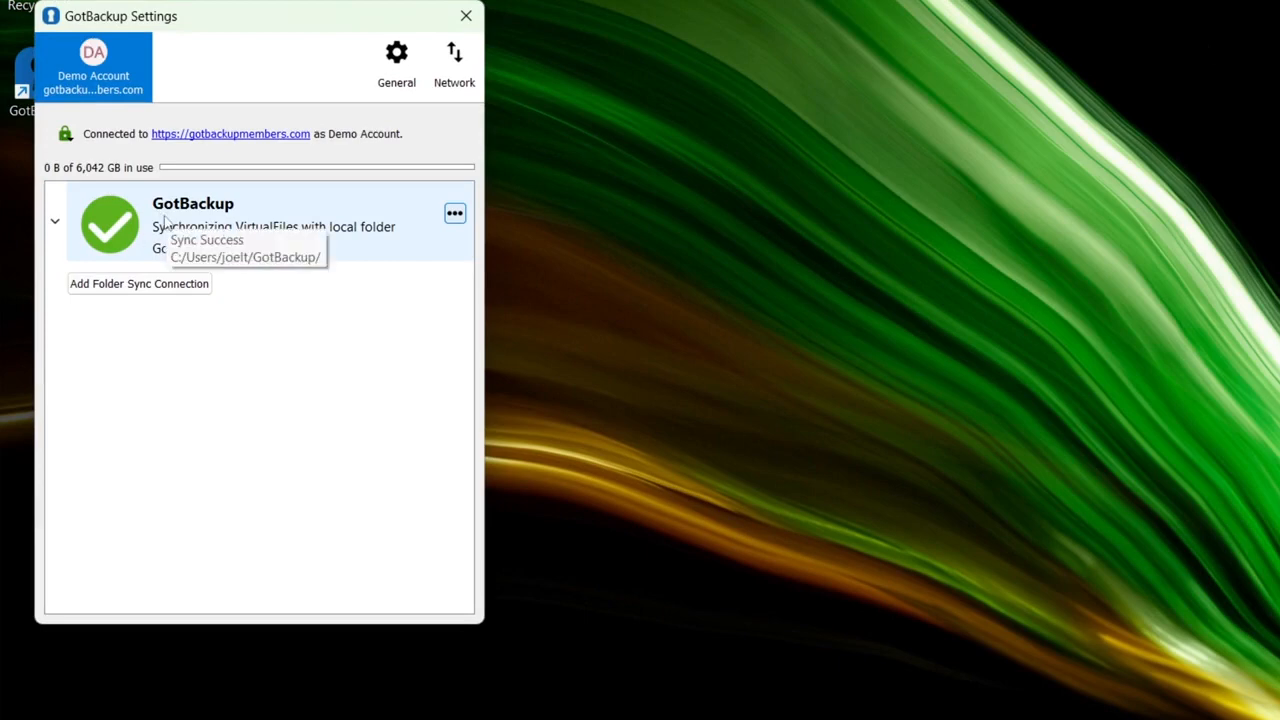
{"action": "left_click", "coordinate": [175, 288]}
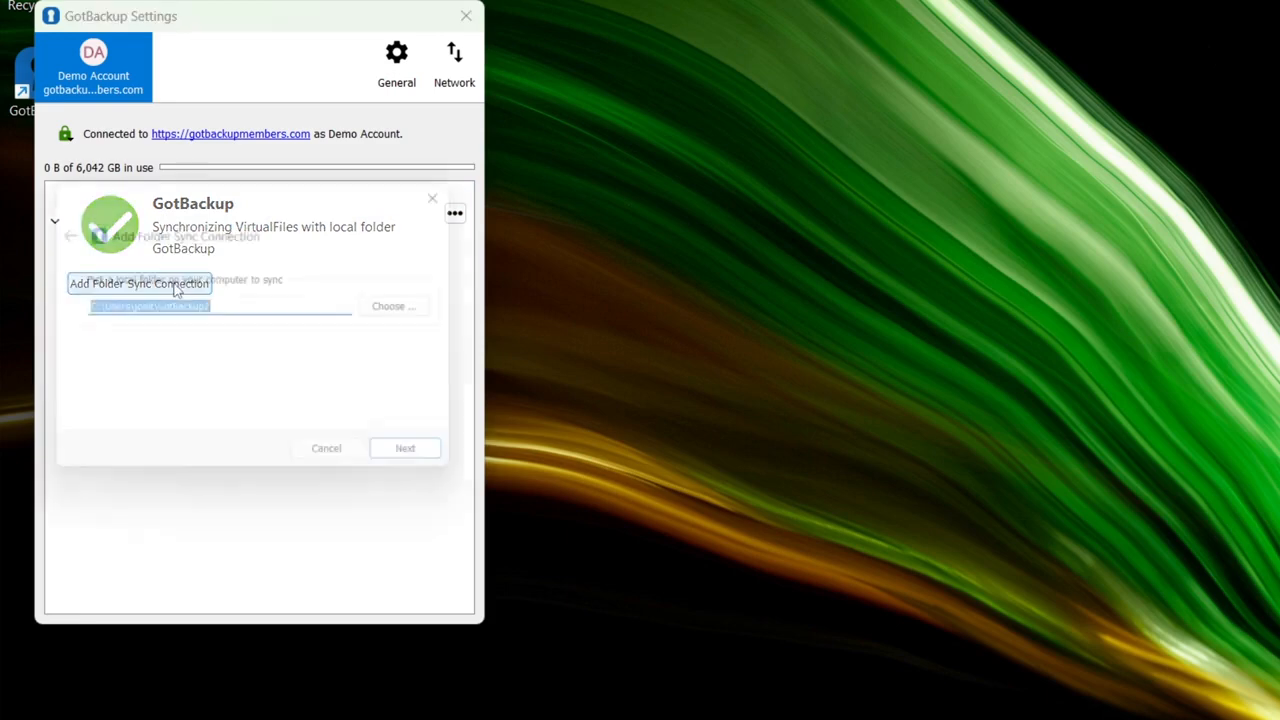
Choose the Pictures folder in the personal profile folder on Acer (C:) as the local sync source and continue to the remote destination.
{"action": "left_click", "coordinate": [402, 307]}
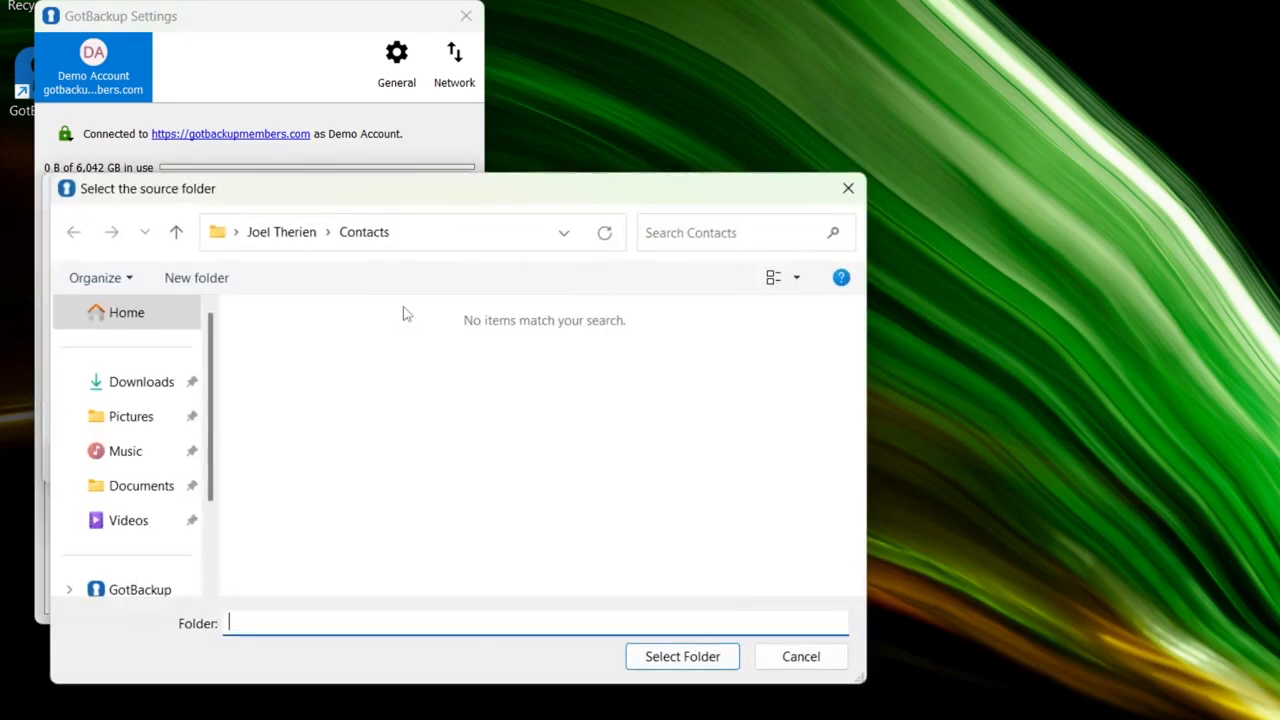
{"action": "left_click", "coordinate": [123, 418]}
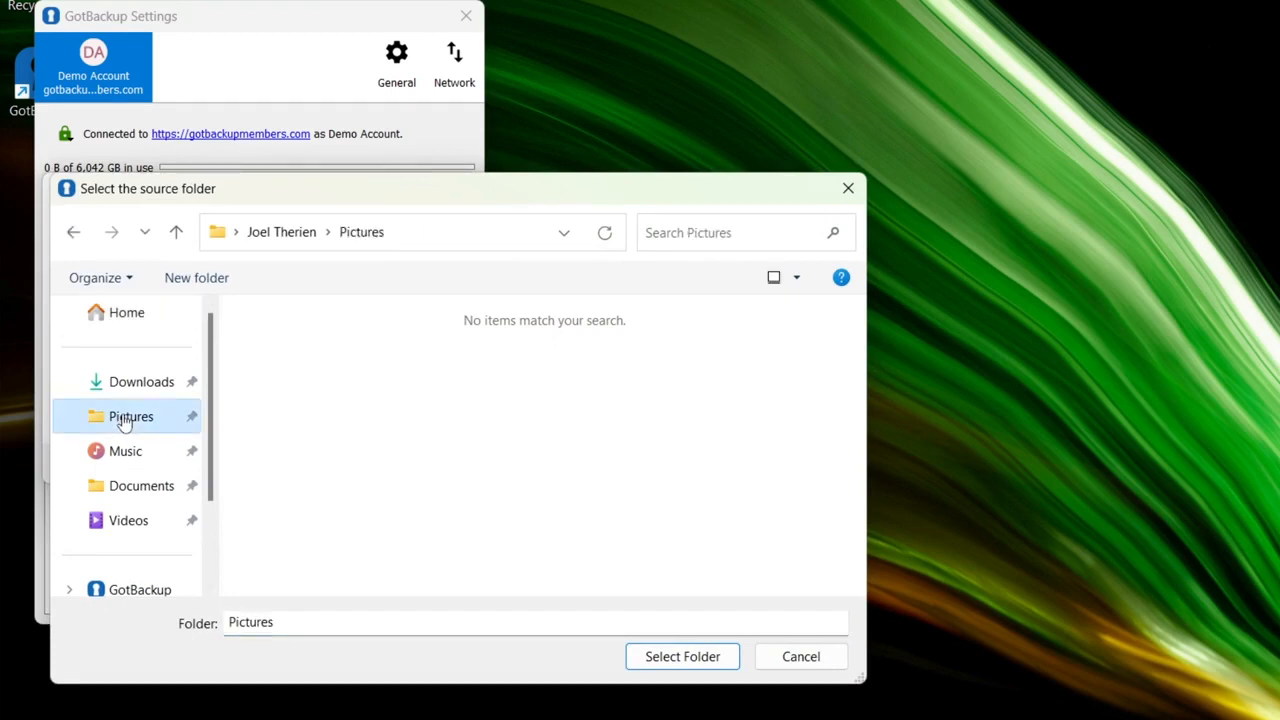
{"action": "scroll", "coordinate": [206, 400], "scroll_direction": "down", "scroll_amount": 1}
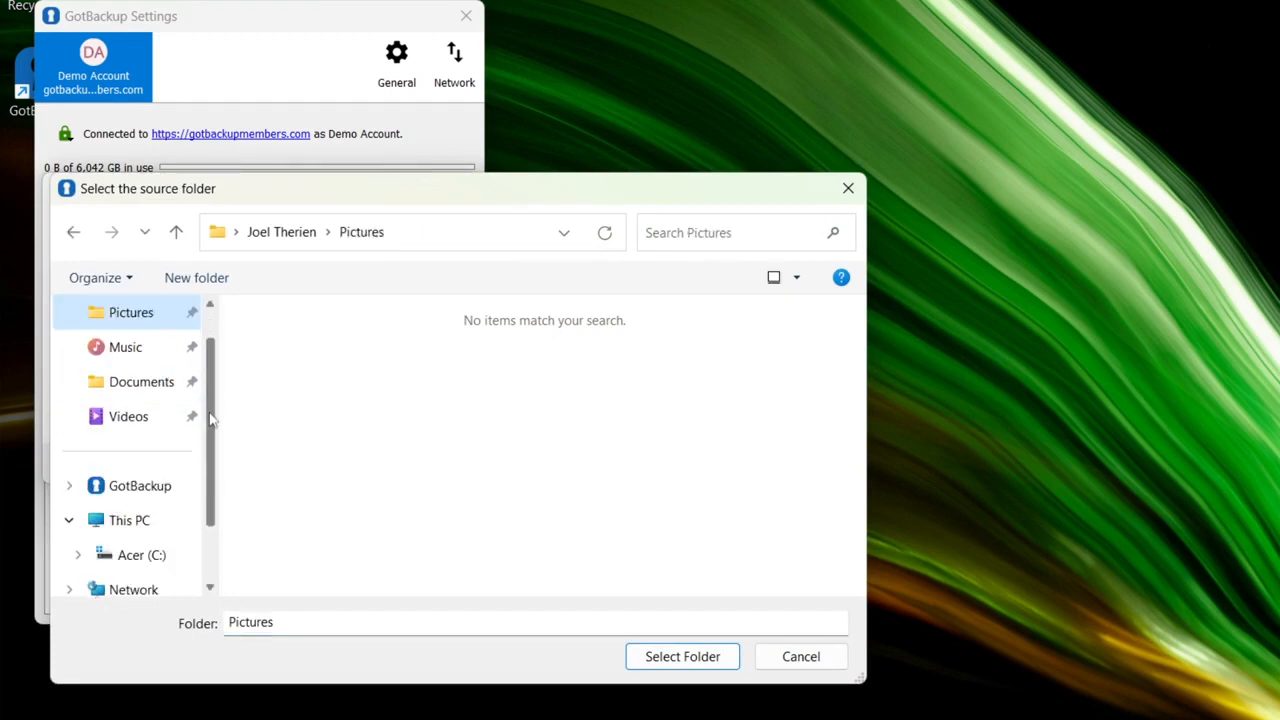
{"action": "left_click", "coordinate": [133, 555]}
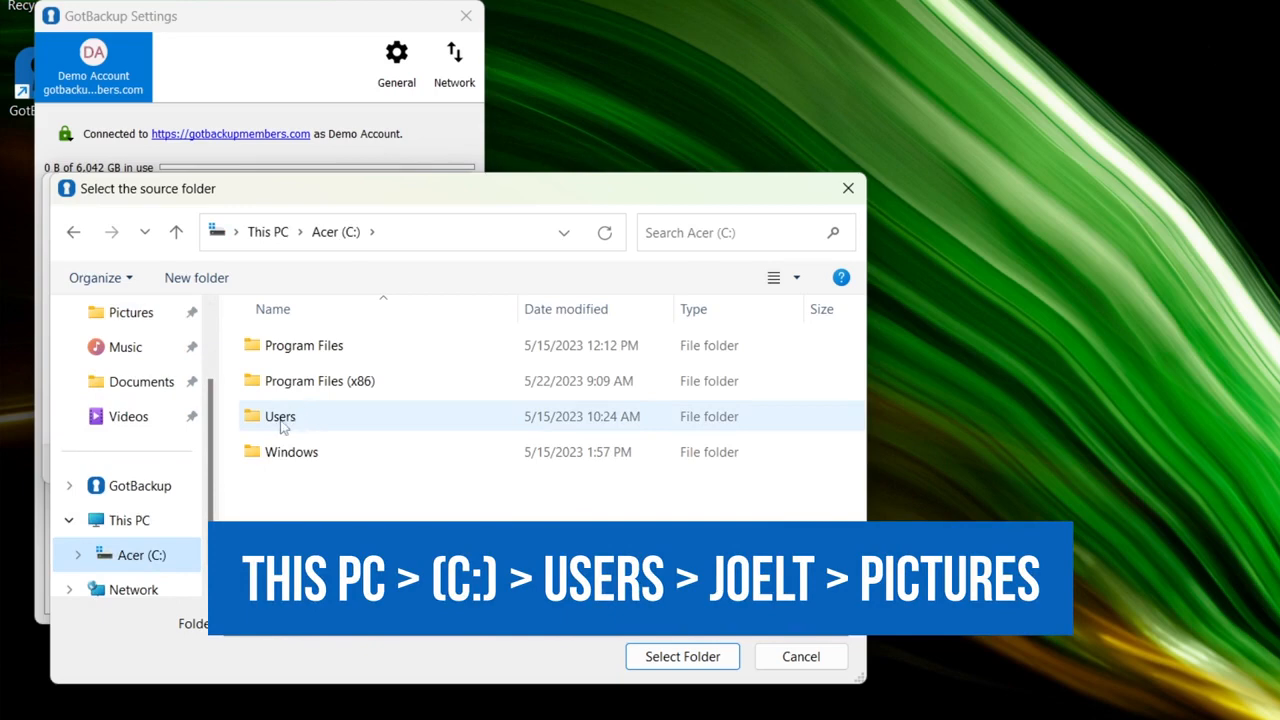
{"action": "double_click", "coordinate": [283, 425]}
{"action": "left_click", "coordinate": [282, 357]}
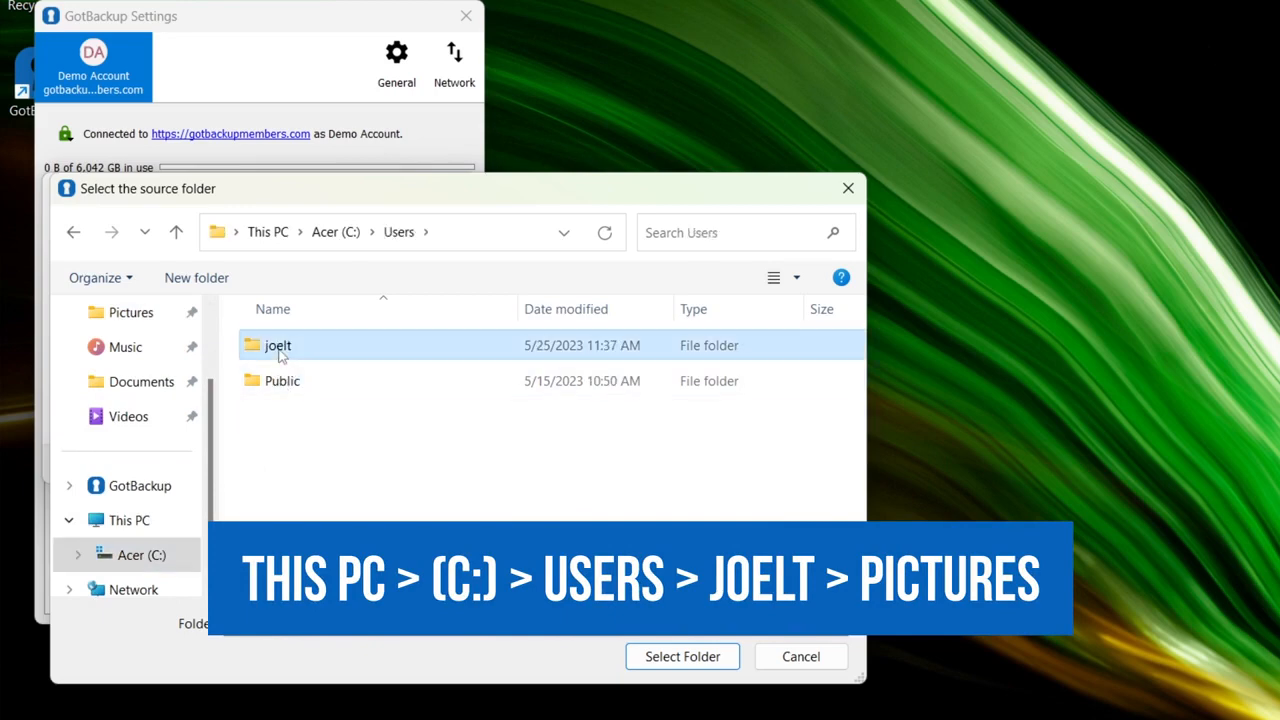
{"action": "double_click", "coordinate": [282, 350]}
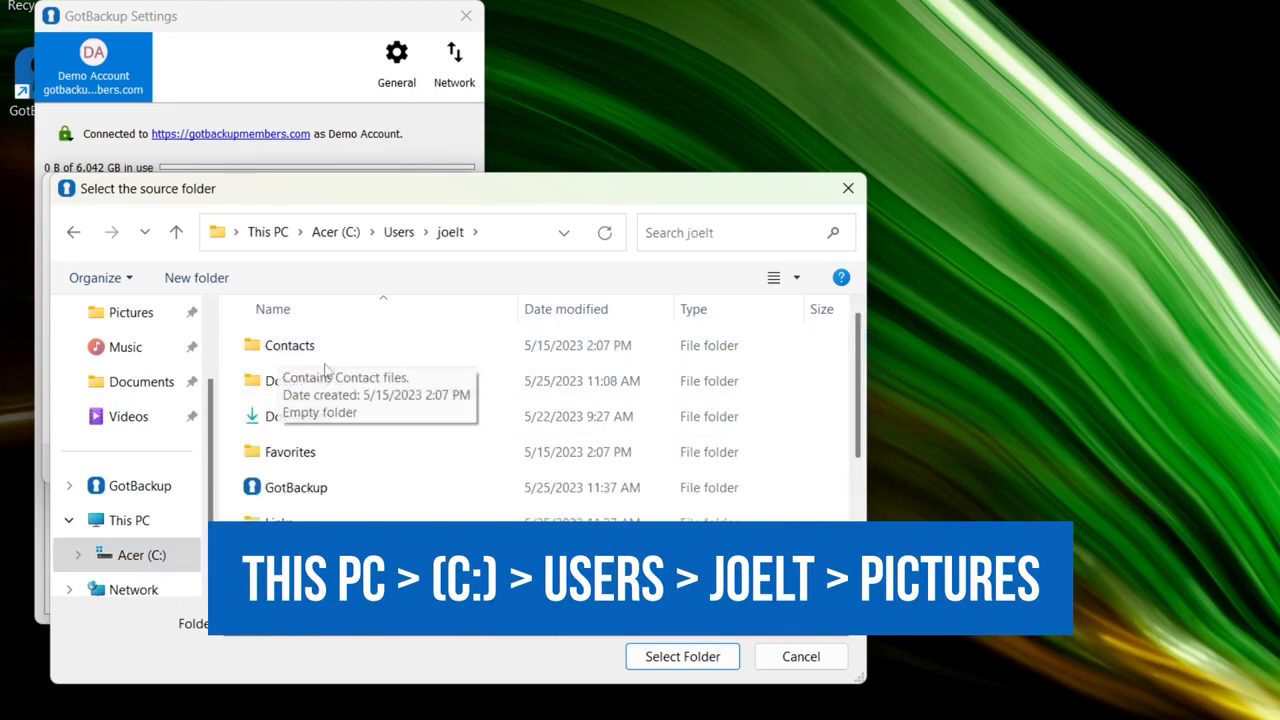
{"action": "scroll", "coordinate": [331, 371], "scroll_direction": "down", "scroll_amount": 2}
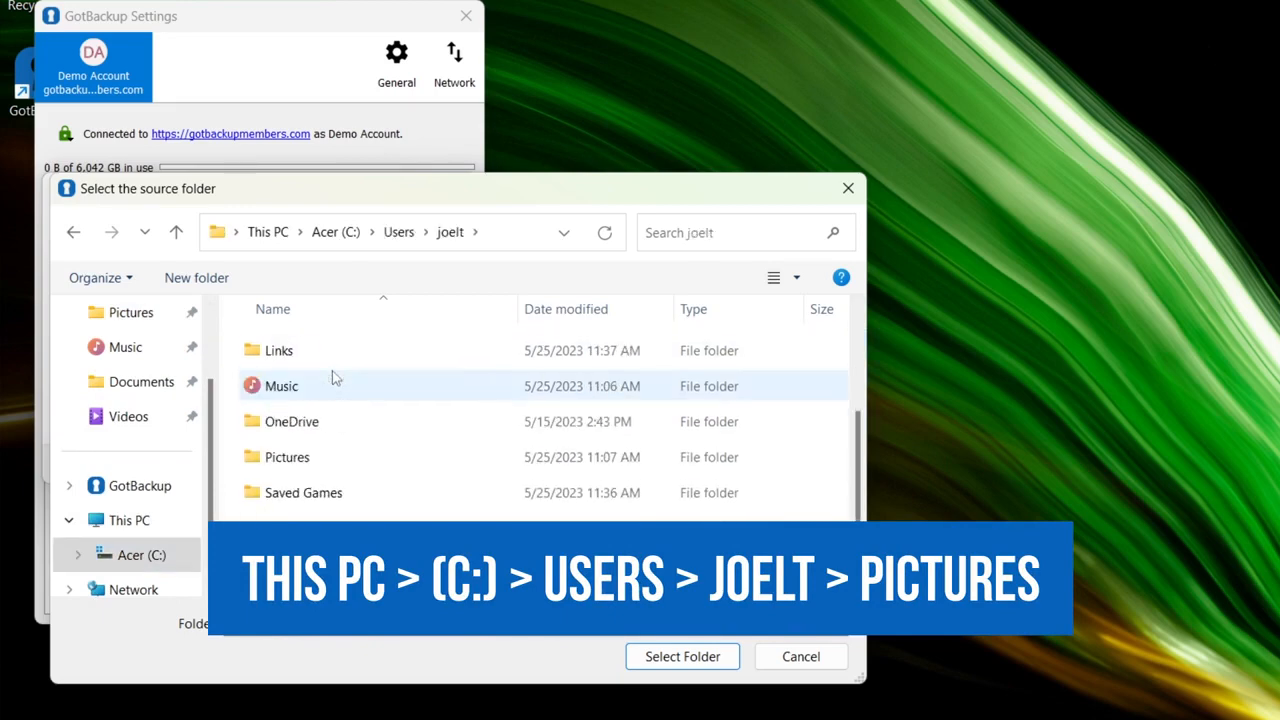
{"action": "left_click", "coordinate": [296, 466]}
{"action": "left_click", "coordinate": [640, 656]}
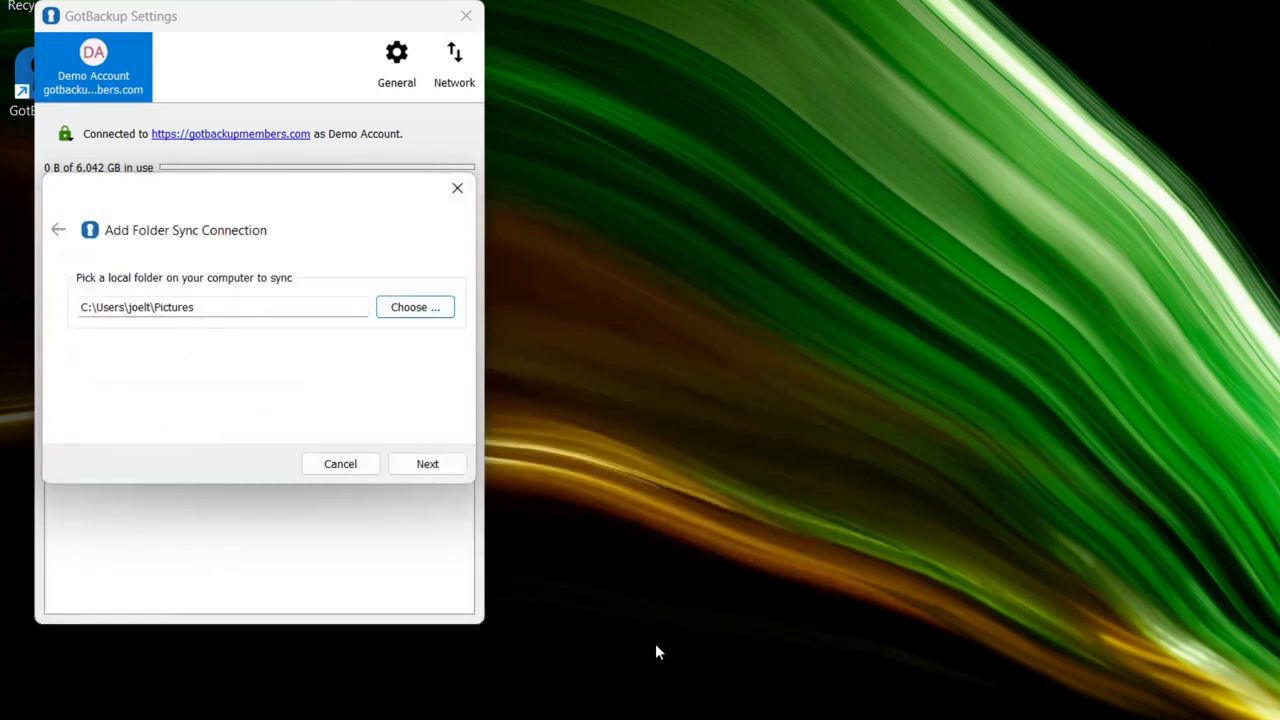
{"action": "left_click", "coordinate": [426, 463]}
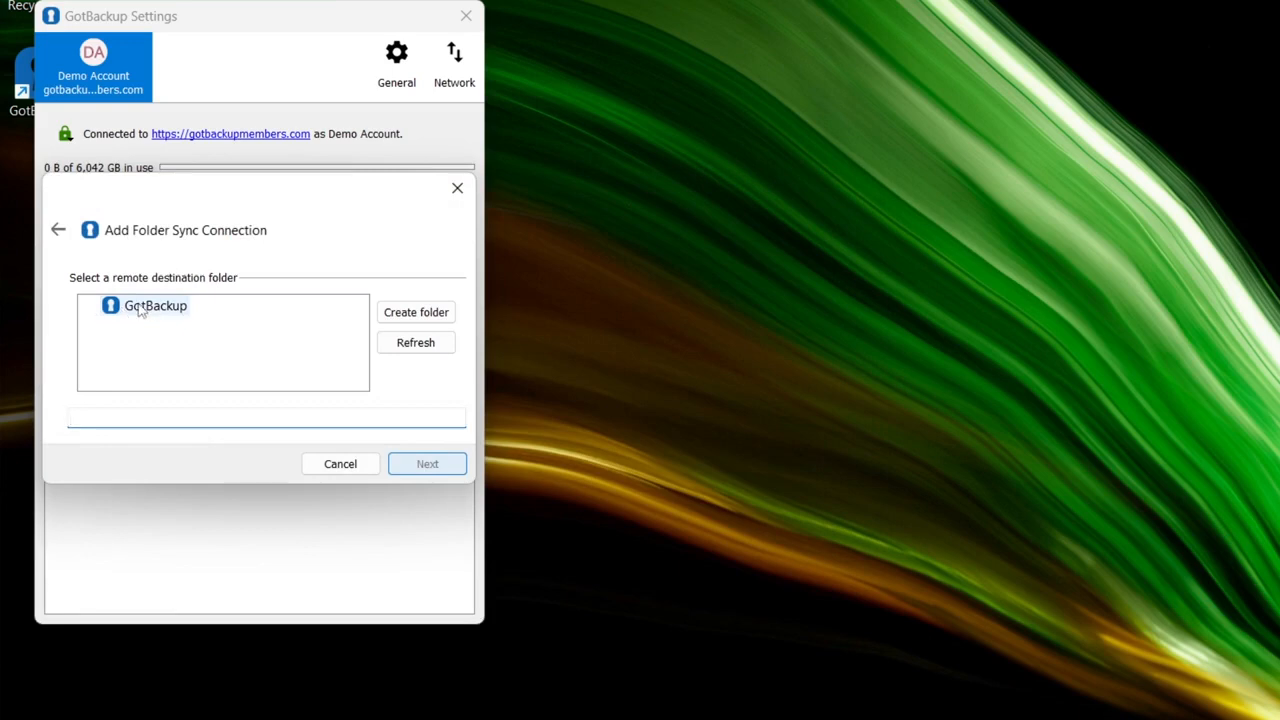
Create a remote folder named Pictures under the GotBackup root and add the sync connection to it using virtual files.
{"action": "left_click", "coordinate": [427, 314]}
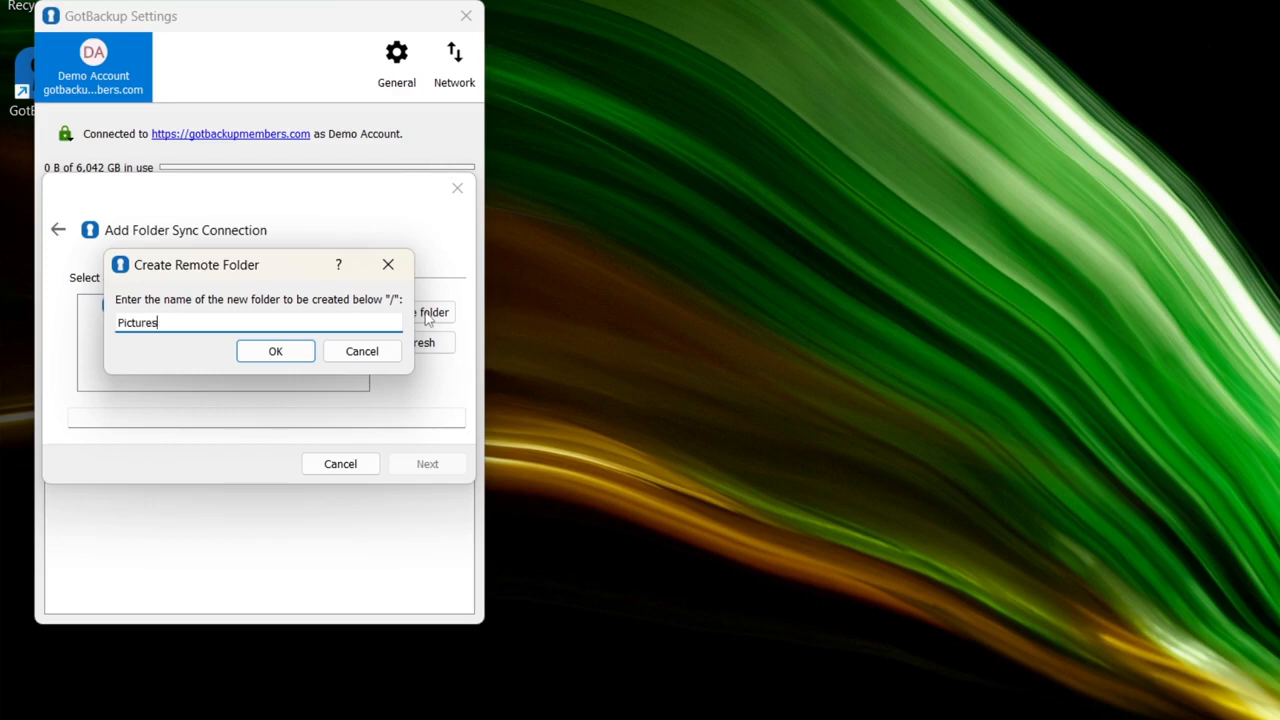
{"action": "left_click", "coordinate": [286, 352]}
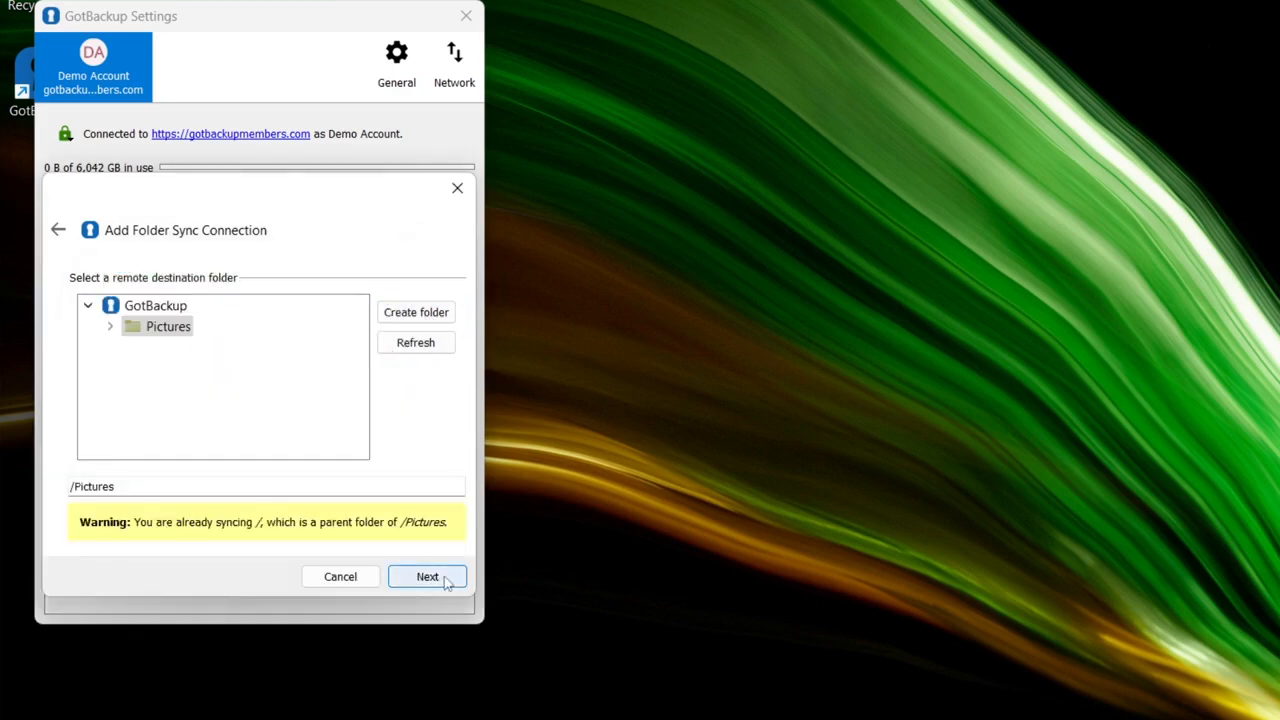
{"action": "left_click", "coordinate": [447, 580]}
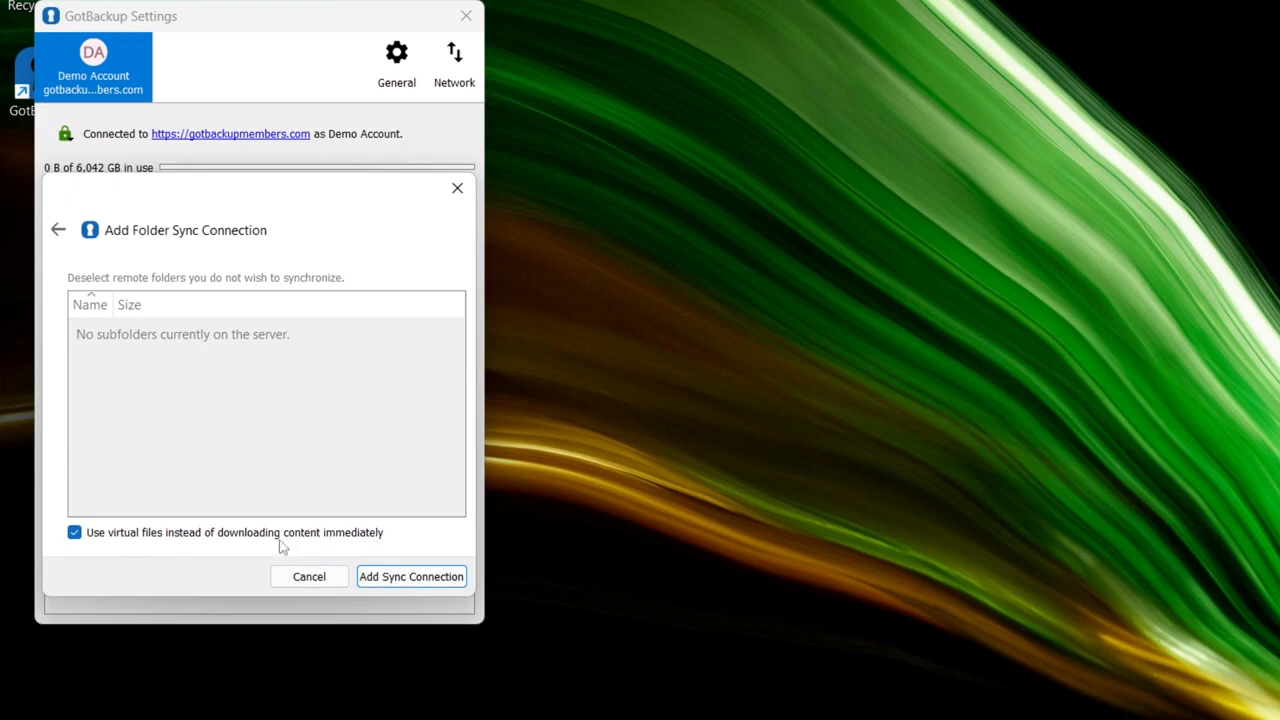
{"action": "left_click", "coordinate": [433, 577]}
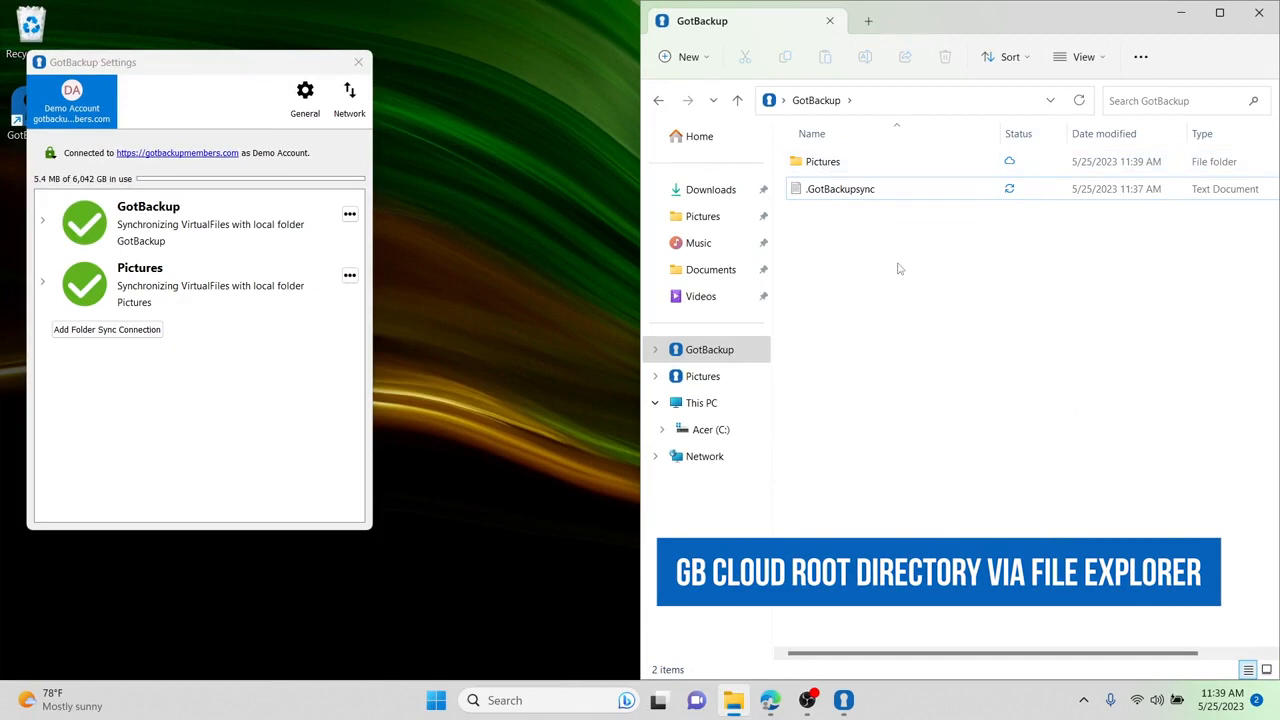
Compare the local Pictures folder with the synced GotBackup Pictures folder in side-by-side File Explorer windows, and check the GotBackup root folder.
{"action": "left_click", "coordinate": [709, 221]}
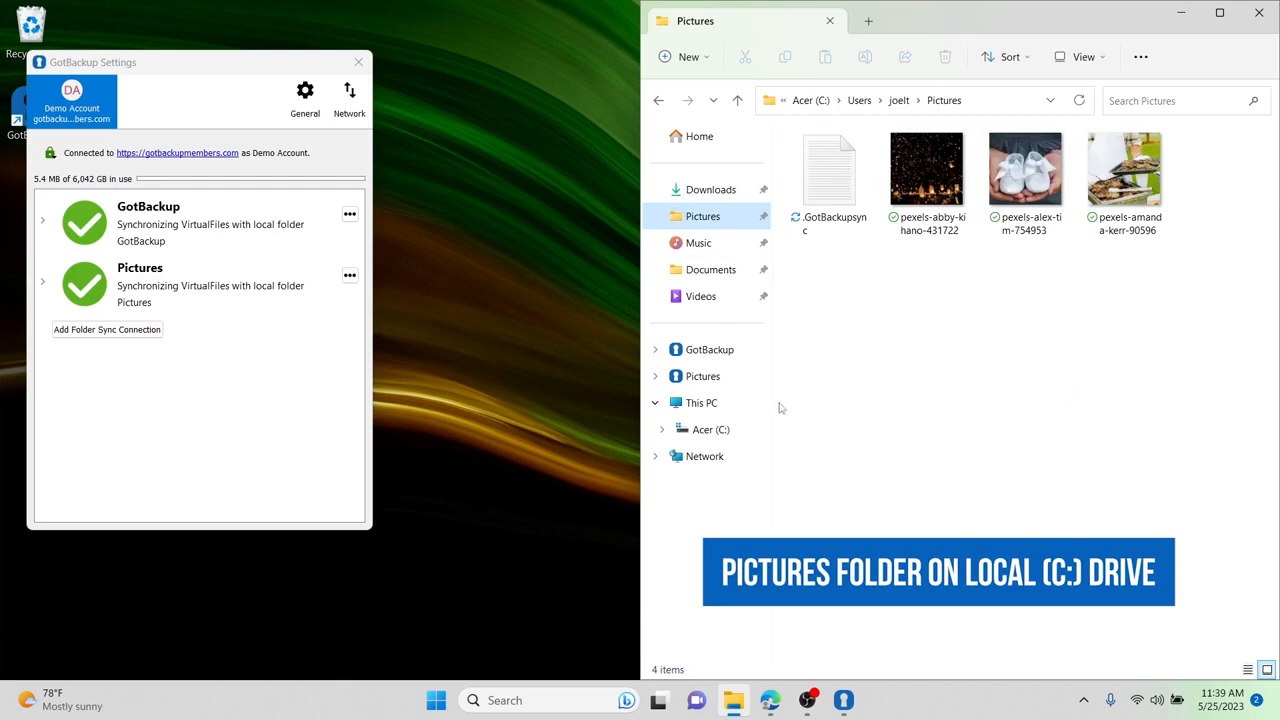
{"action": "right_click", "coordinate": [718, 380]}
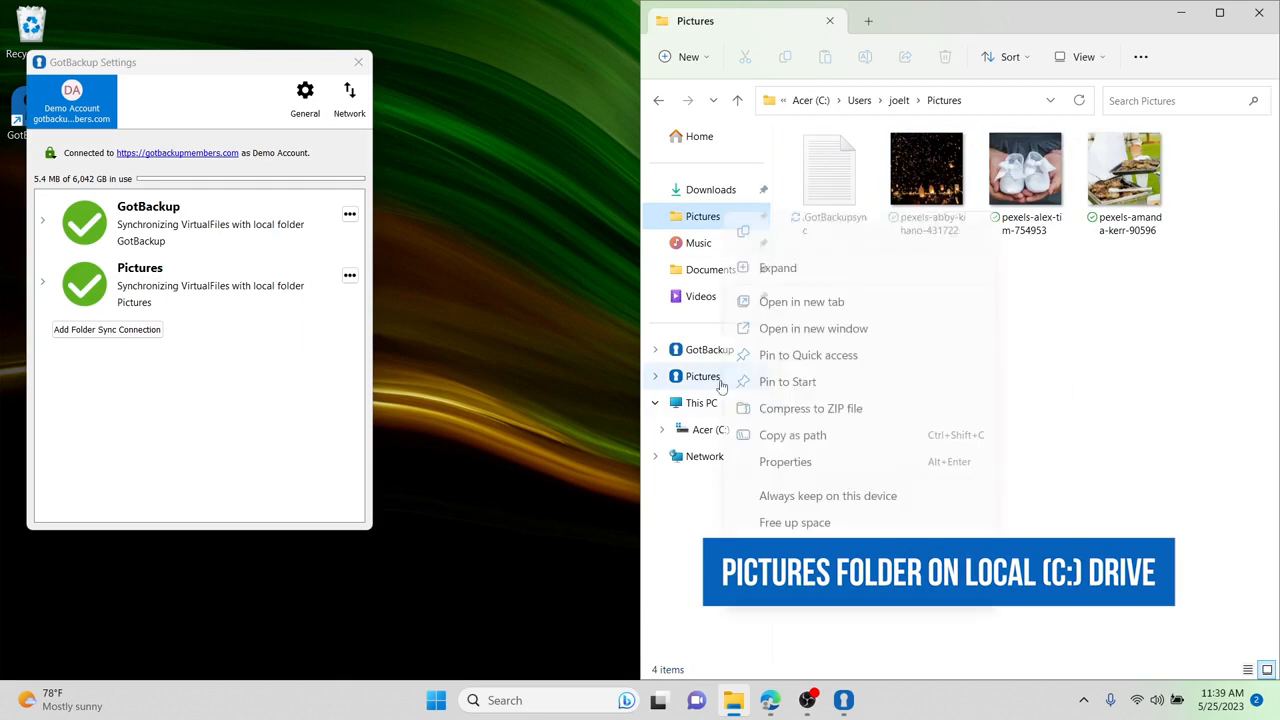
{"action": "left_click", "coordinate": [818, 328]}
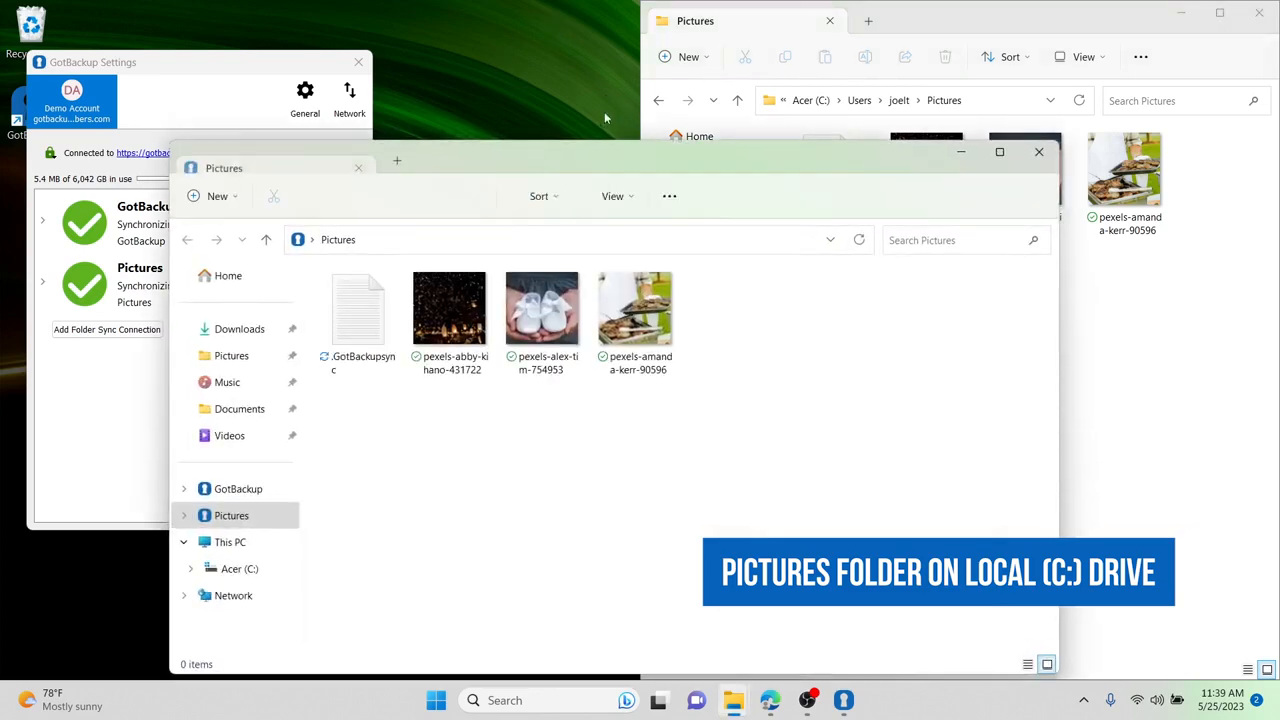
{"action": "left_click_drag", "start_coordinate": [575, 160], "coordinate": [1, 108]}
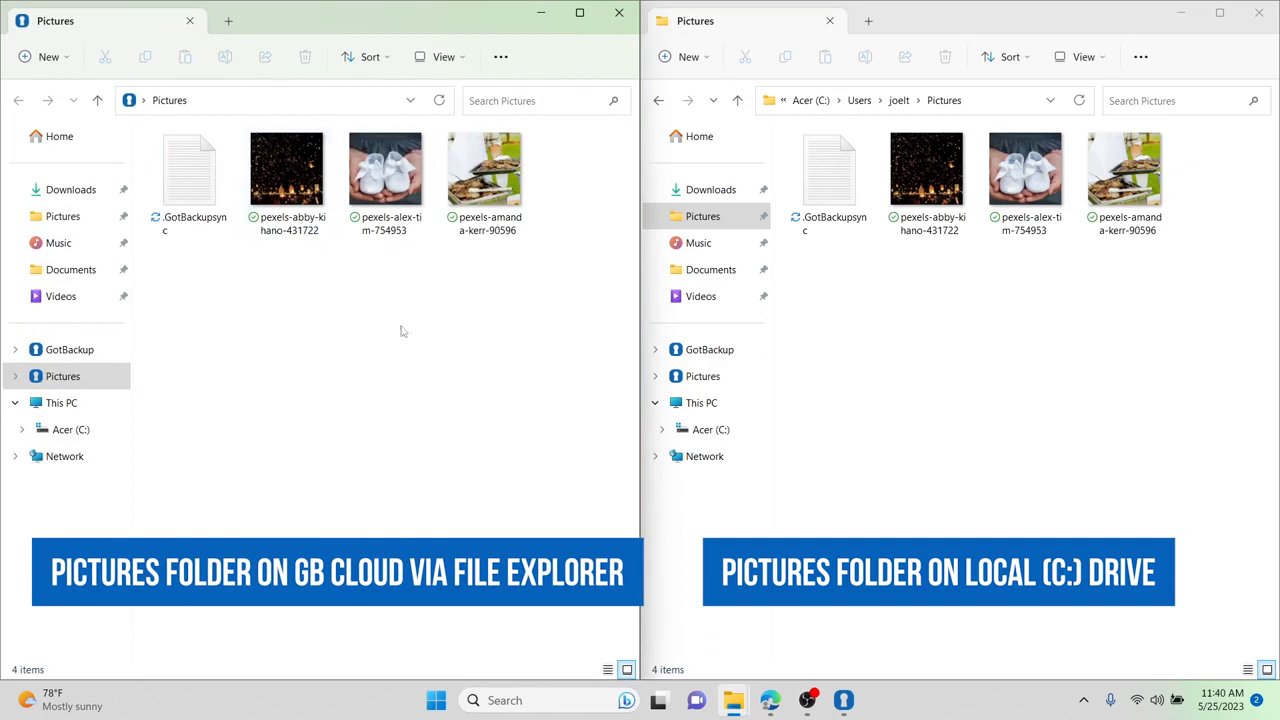
{"action": "left_click", "coordinate": [62, 350]}
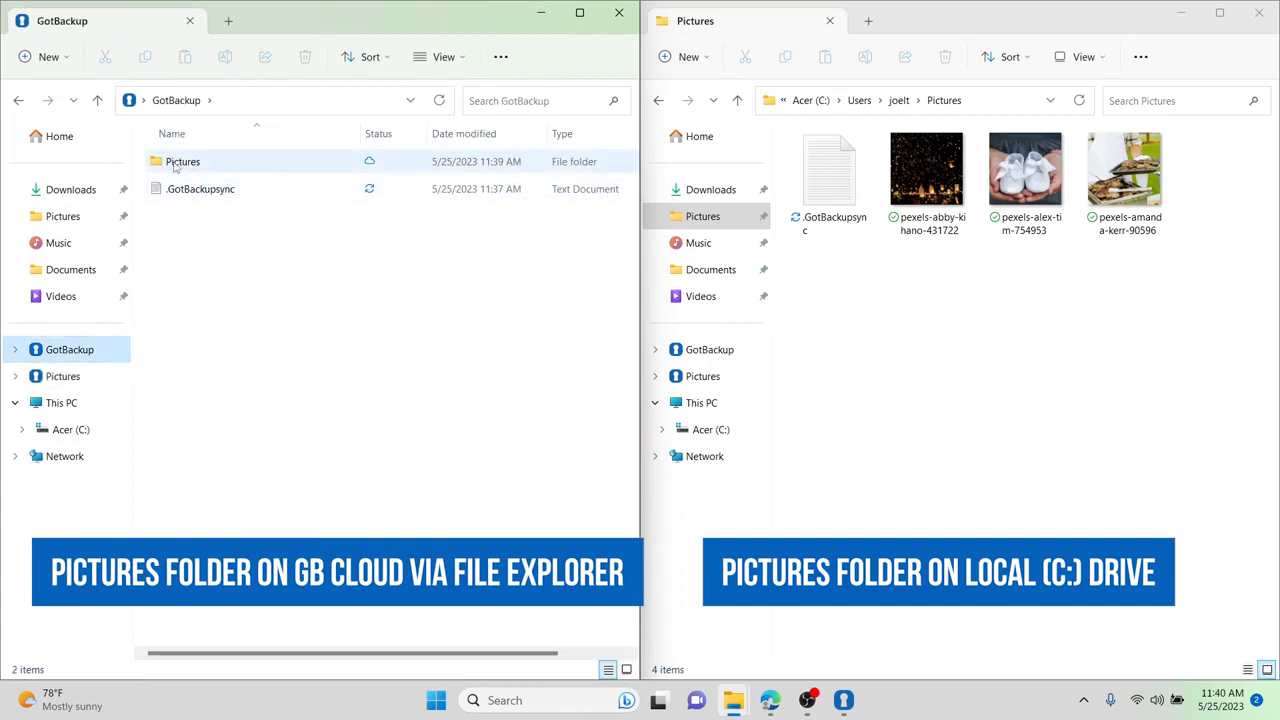
{"action": "left_click", "coordinate": [538, 13]}
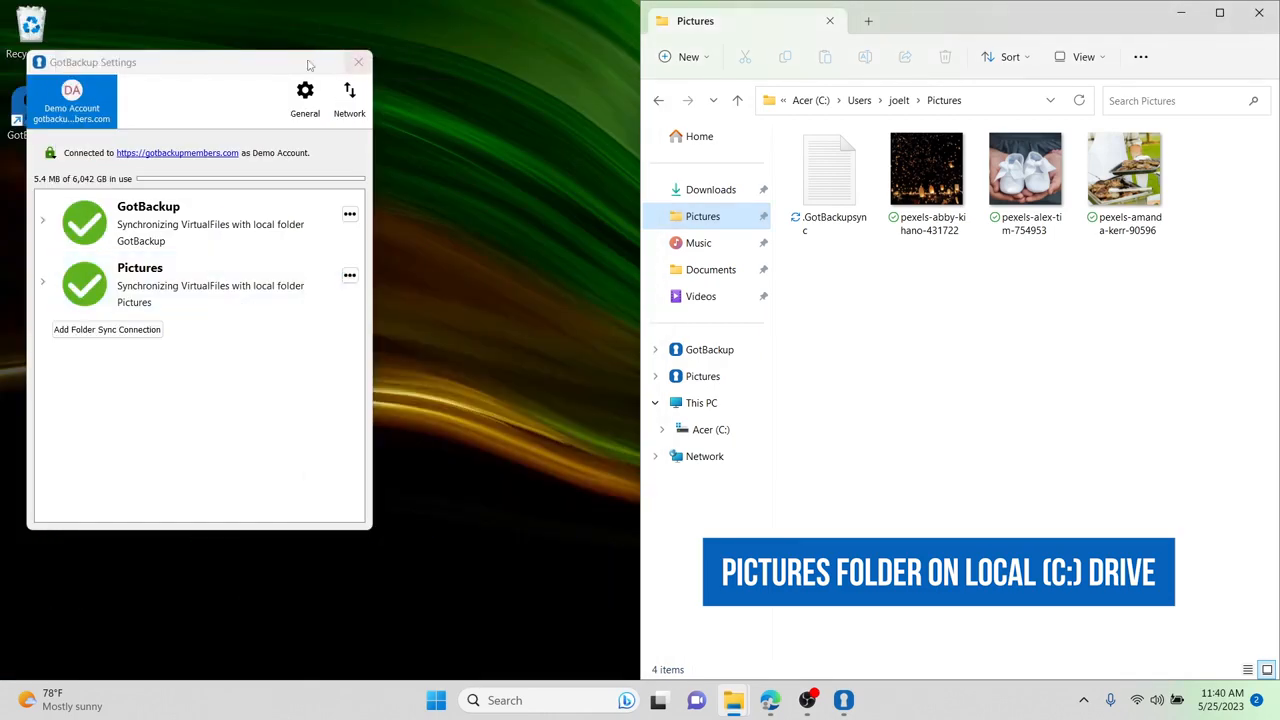
Open the account's web Files page from the GotBackup client and place the File Explorer window showing the GotBackup root beside it.
{"action": "double_click", "coordinate": [16, 108]}
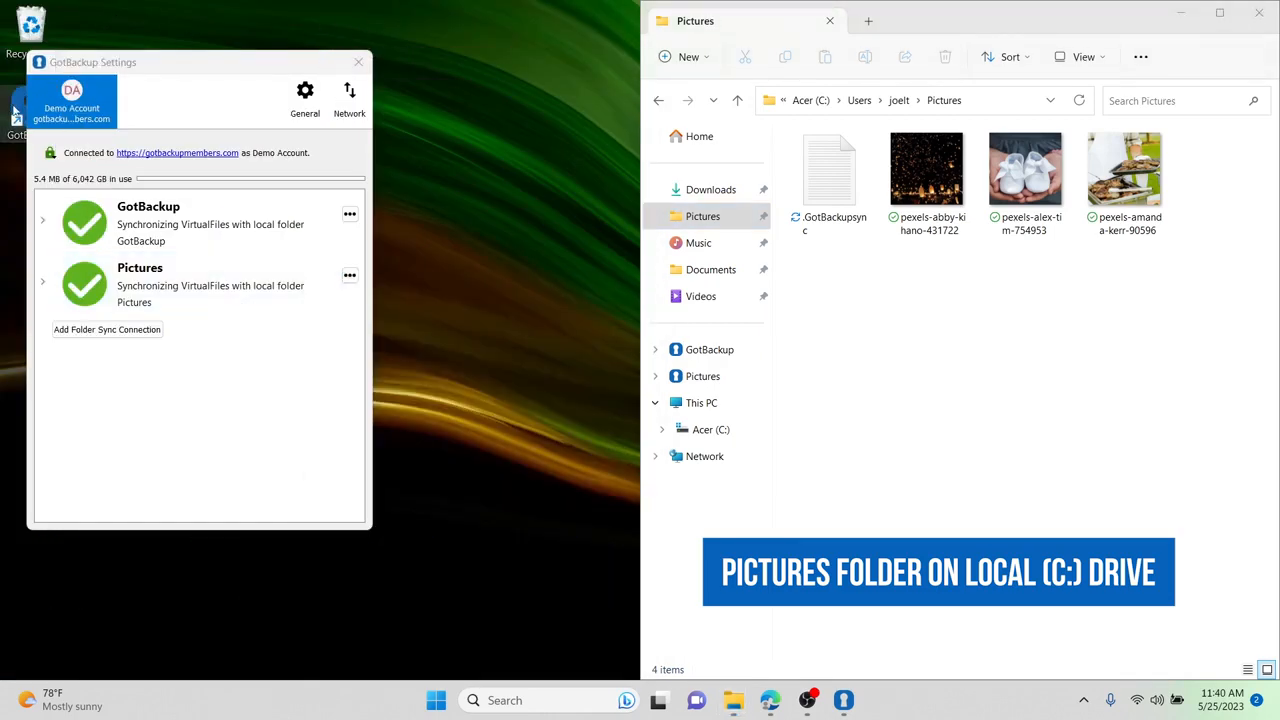
{"action": "left_click", "coordinate": [280, 315]}
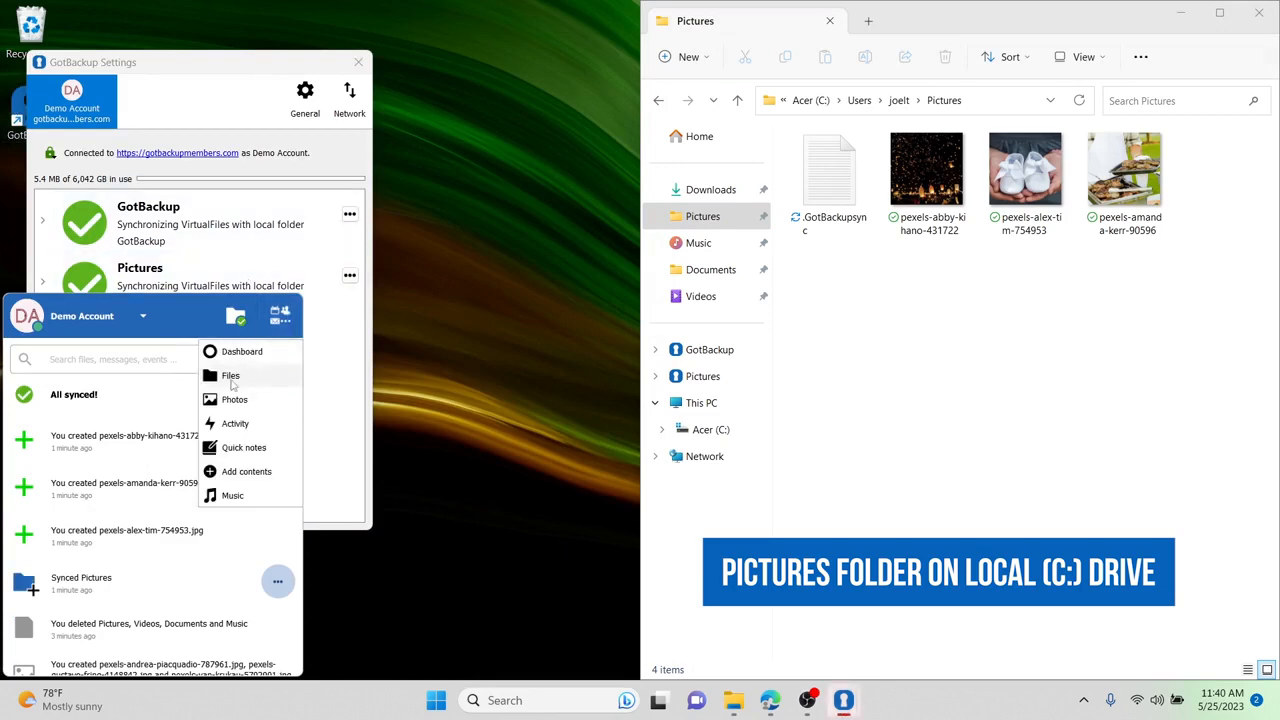
{"action": "left_click", "coordinate": [230, 378]}
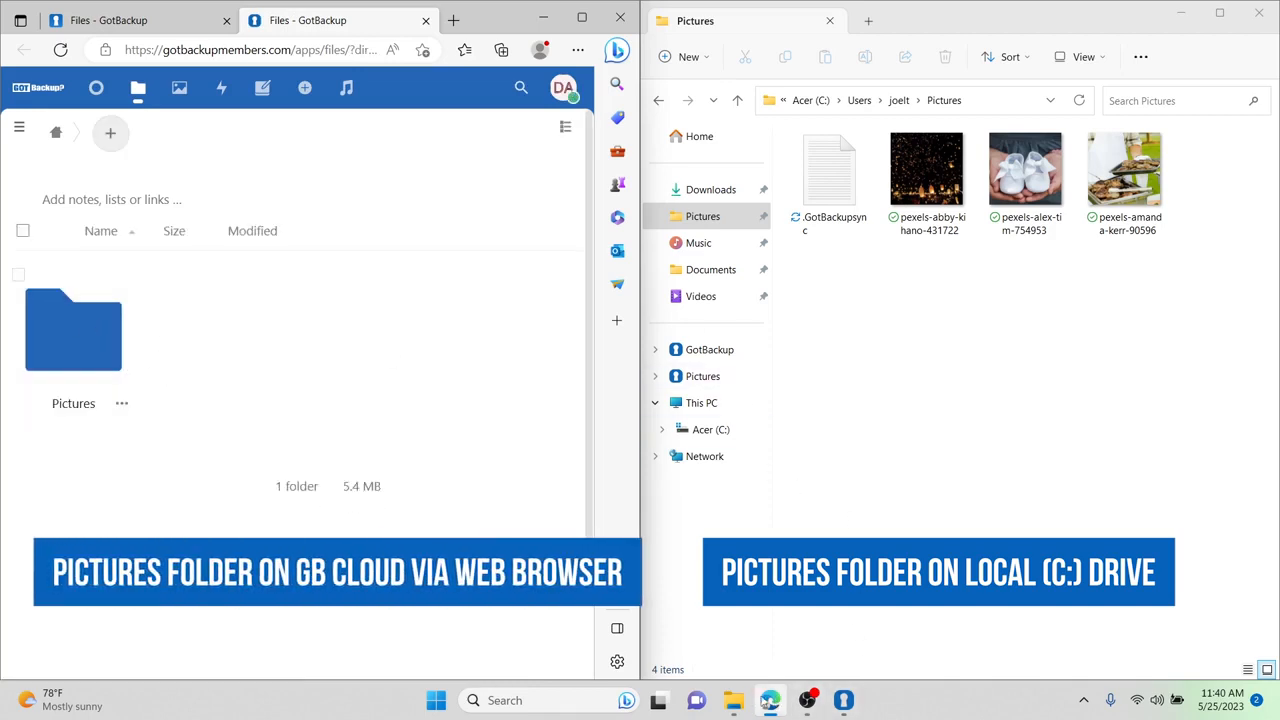
{"action": "mouse_move", "coordinate": [733, 700]}
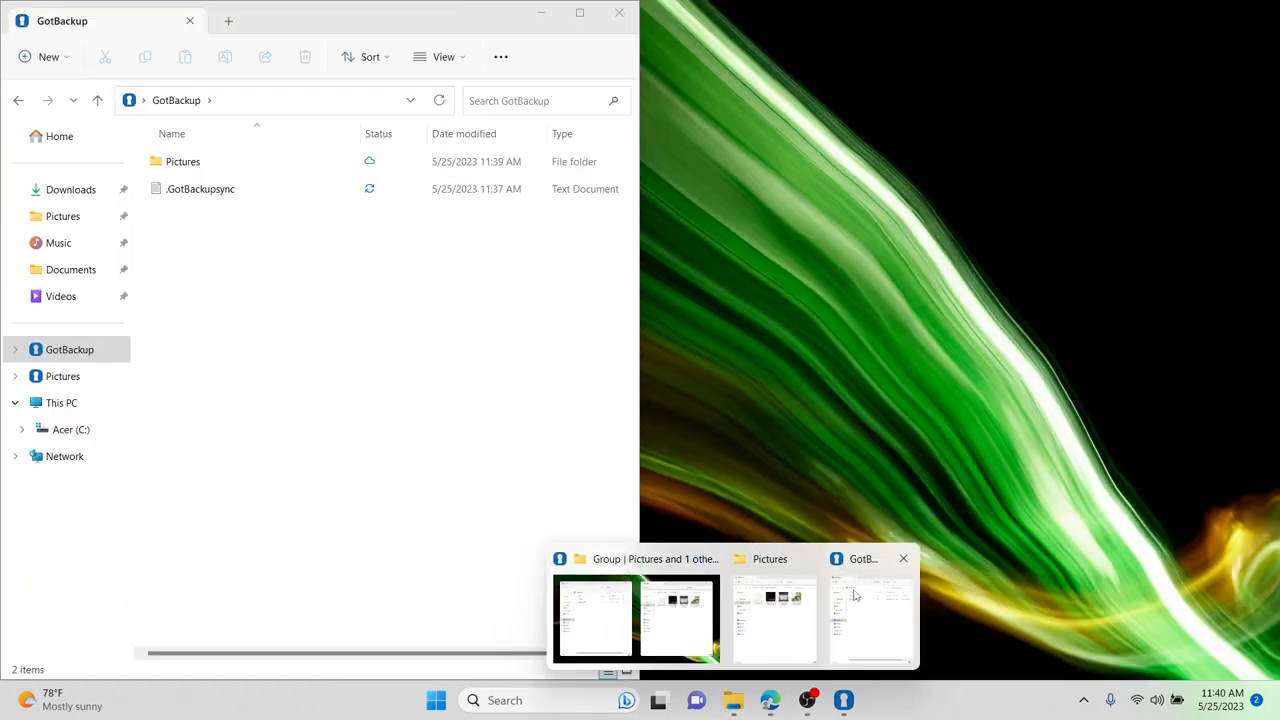
{"action": "left_click", "coordinate": [855, 595]}
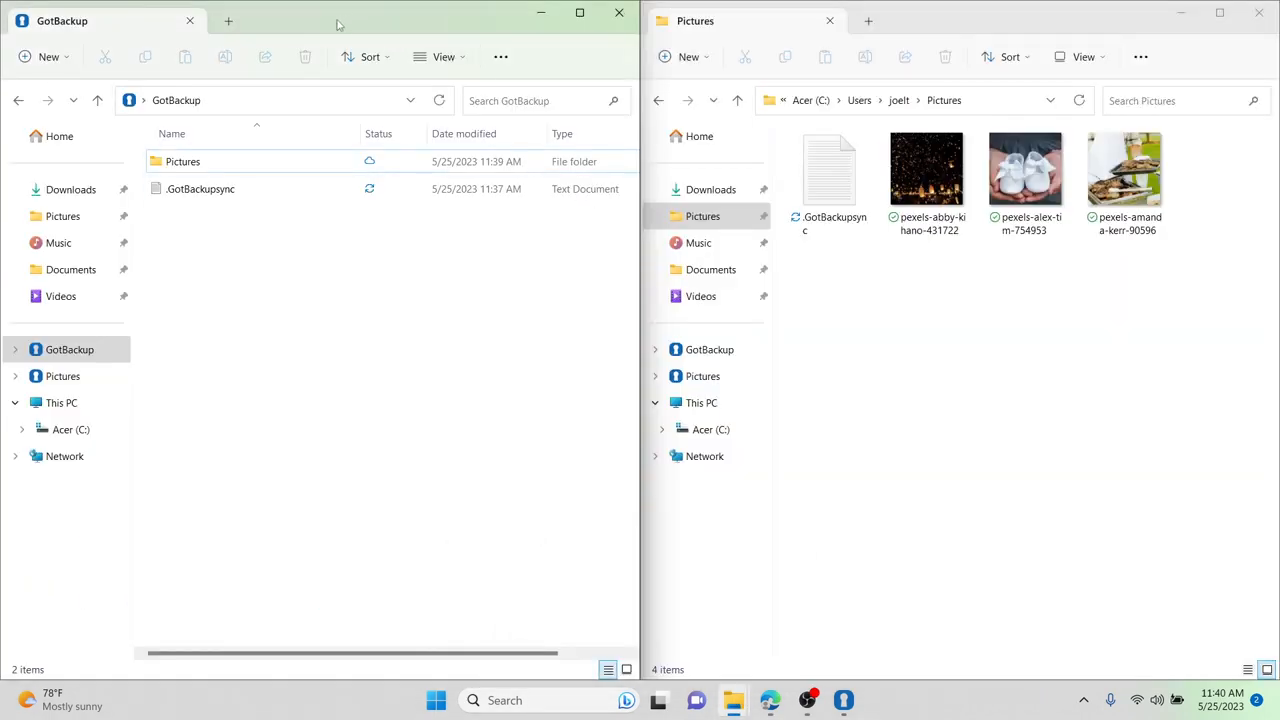
{"action": "left_click_drag", "start_coordinate": [337, 24], "coordinate": [243, 49]}
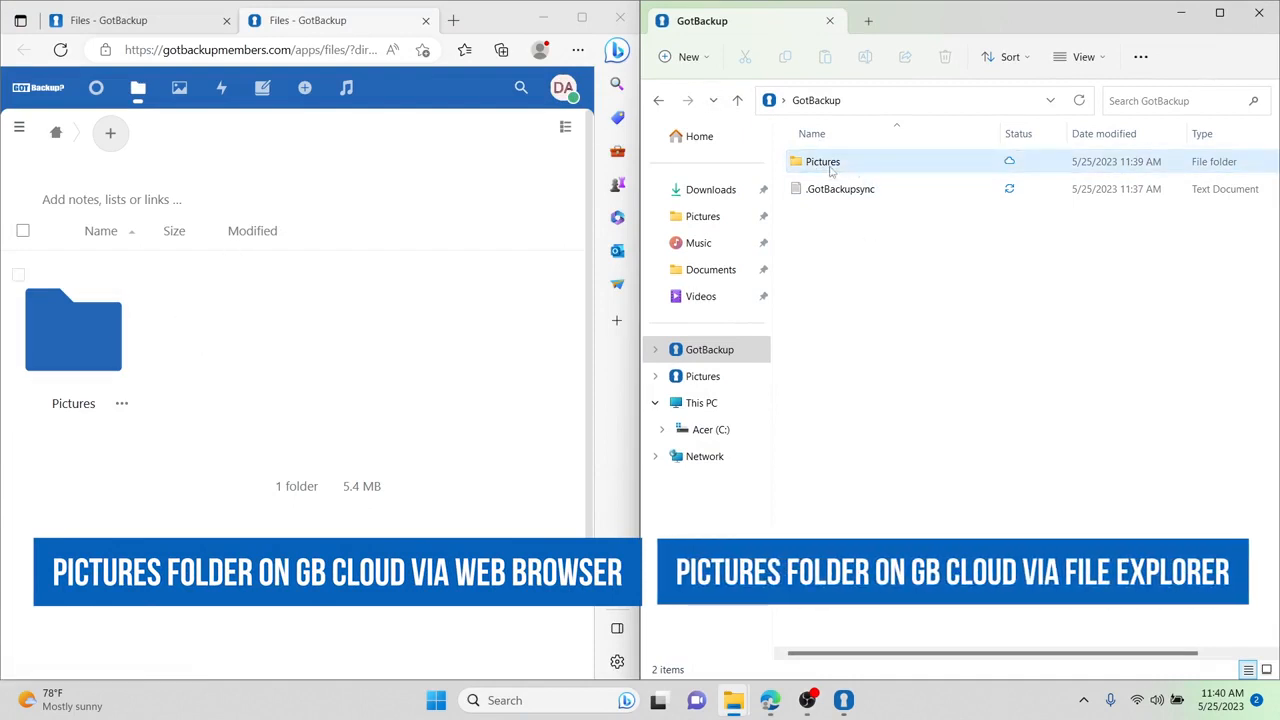
Compare the cloud Pictures folder's contents on the web Files page and in File Explorer, and close the browser.
{"action": "left_click", "coordinate": [93, 355]}
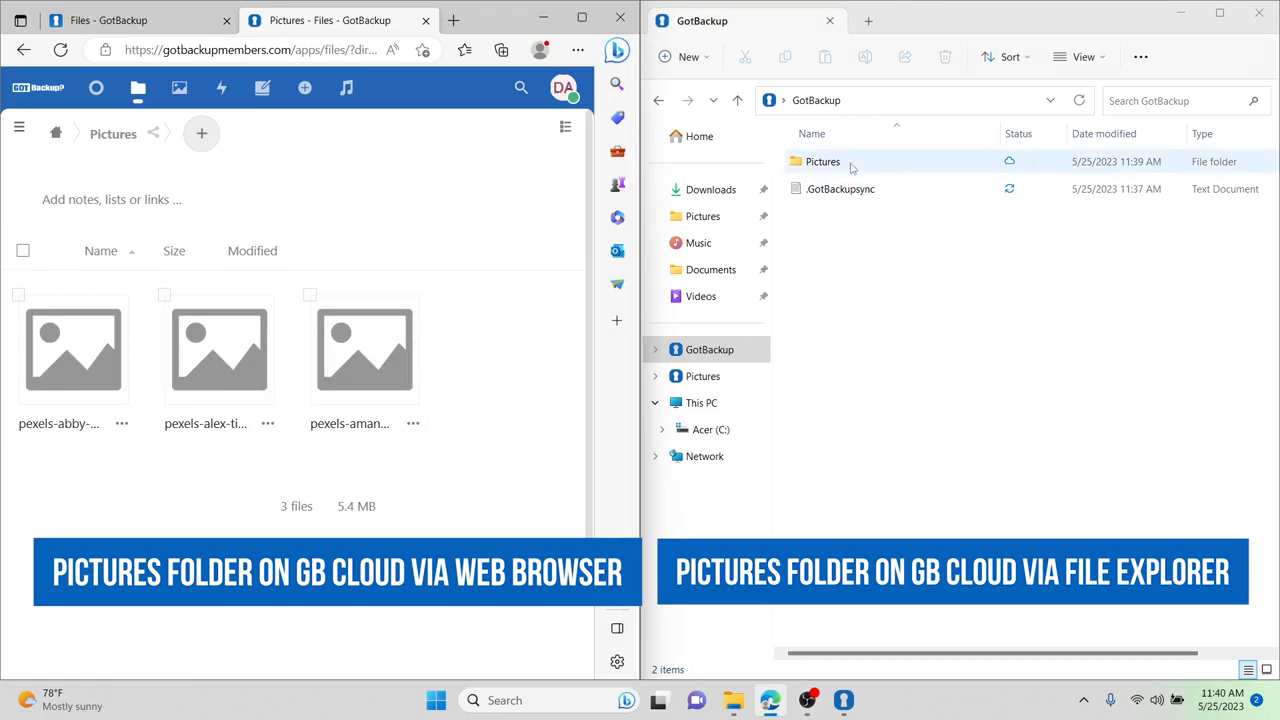
{"action": "double_click", "coordinate": [800, 163]}
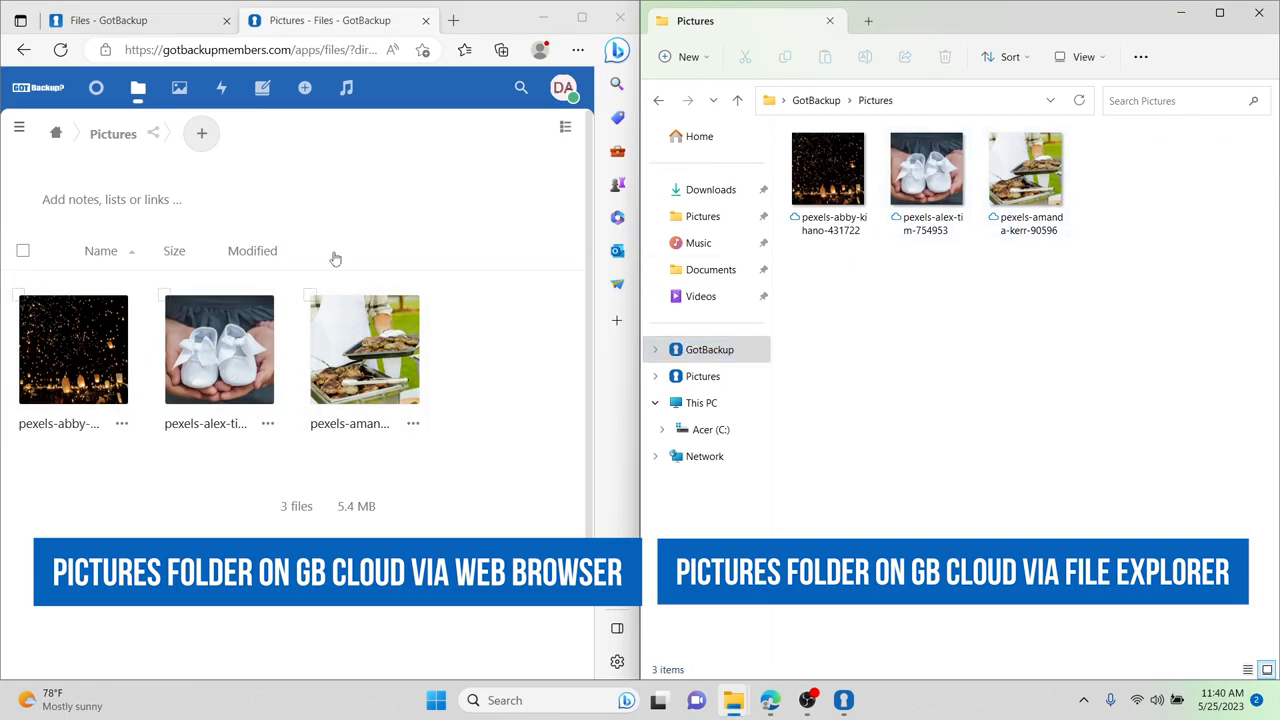
{"action": "left_click", "coordinate": [54, 135]}
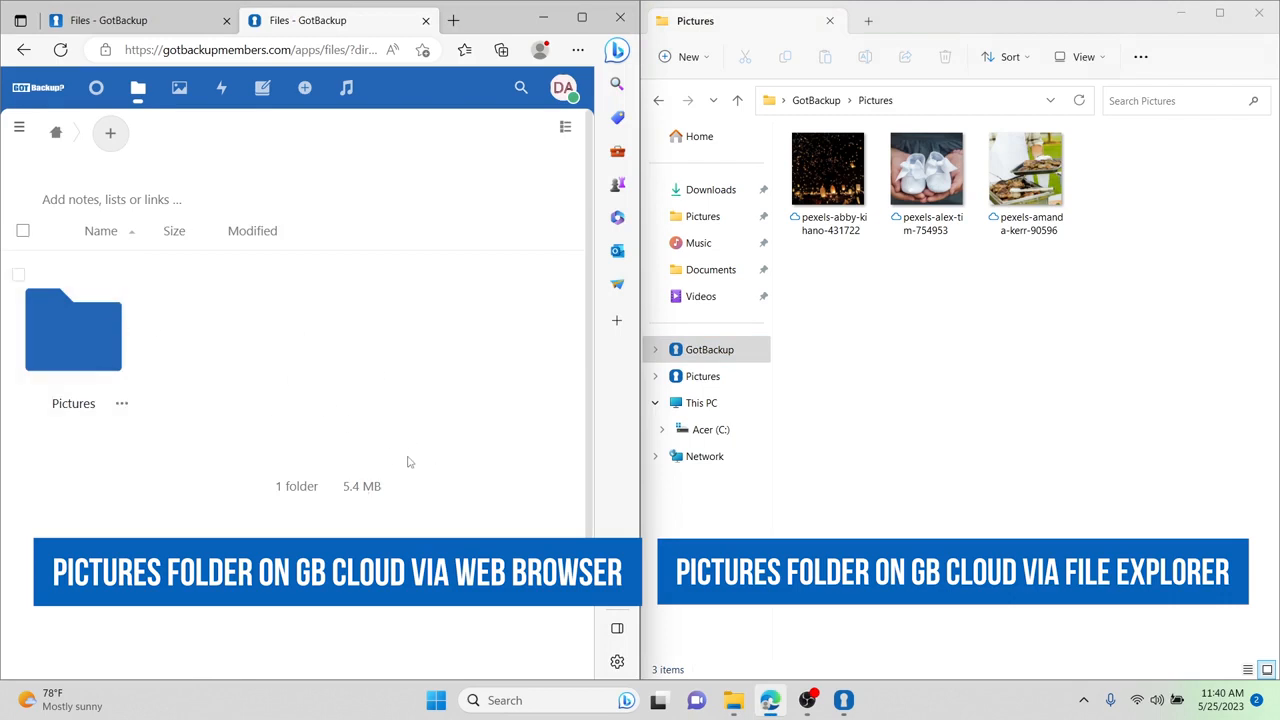
{"action": "left_click", "coordinate": [620, 17]}
Check the file properties of the grilled-food photo in the local Pictures folder and close them.
{"action": "left_click", "coordinate": [703, 216]}
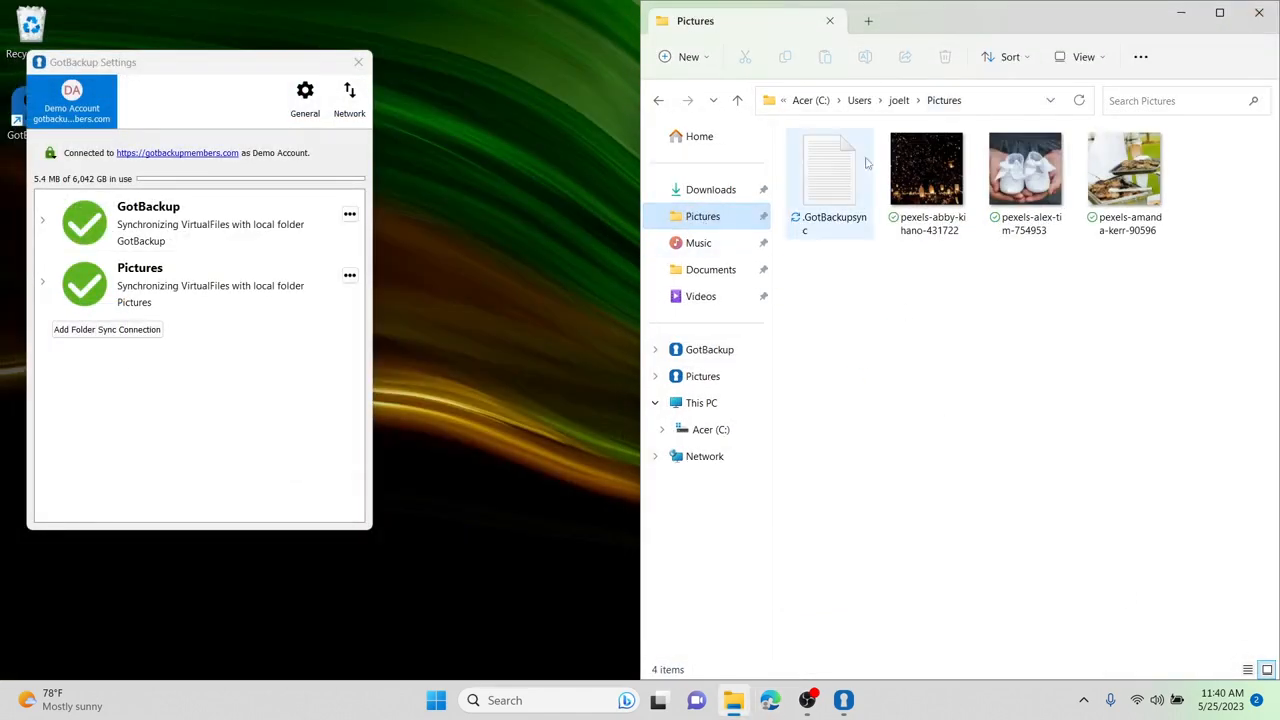
{"action": "left_click_drag", "start_coordinate": [942, 17], "coordinate": [938, 47]}
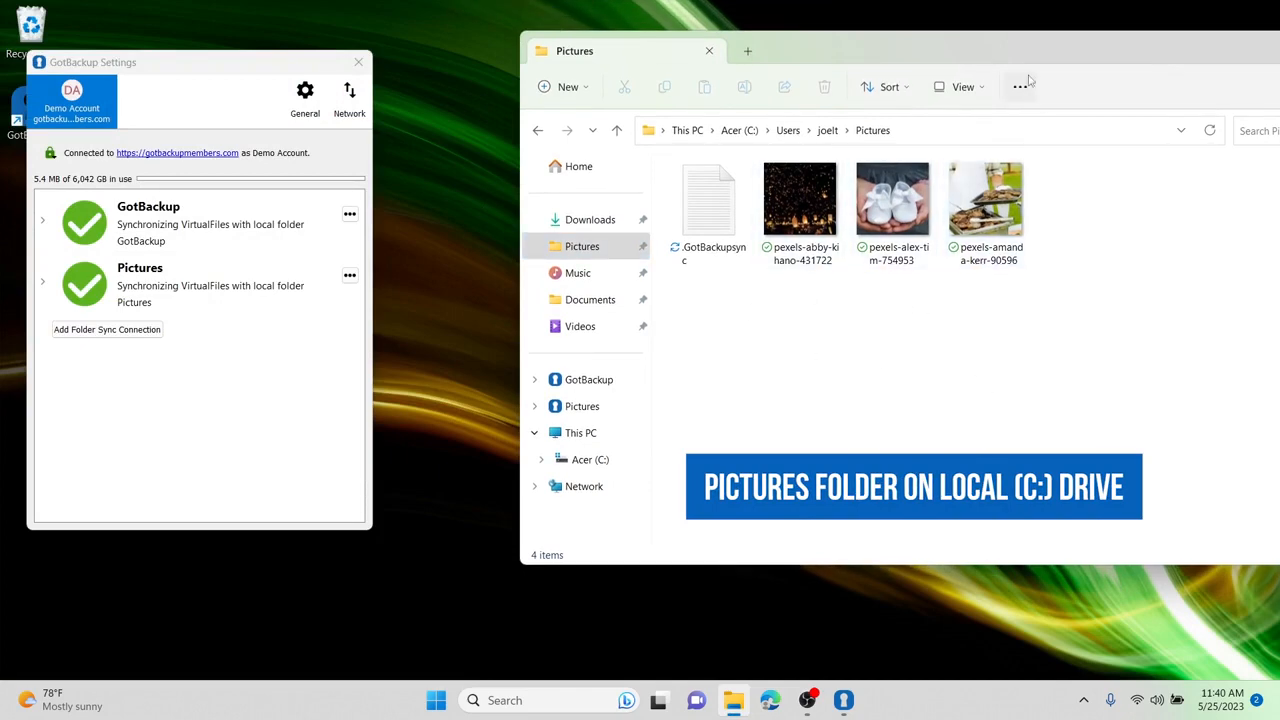
{"action": "left_click_drag", "start_coordinate": [1025, 52], "coordinate": [939, 91]}
{"action": "right_click", "coordinate": [905, 259]}
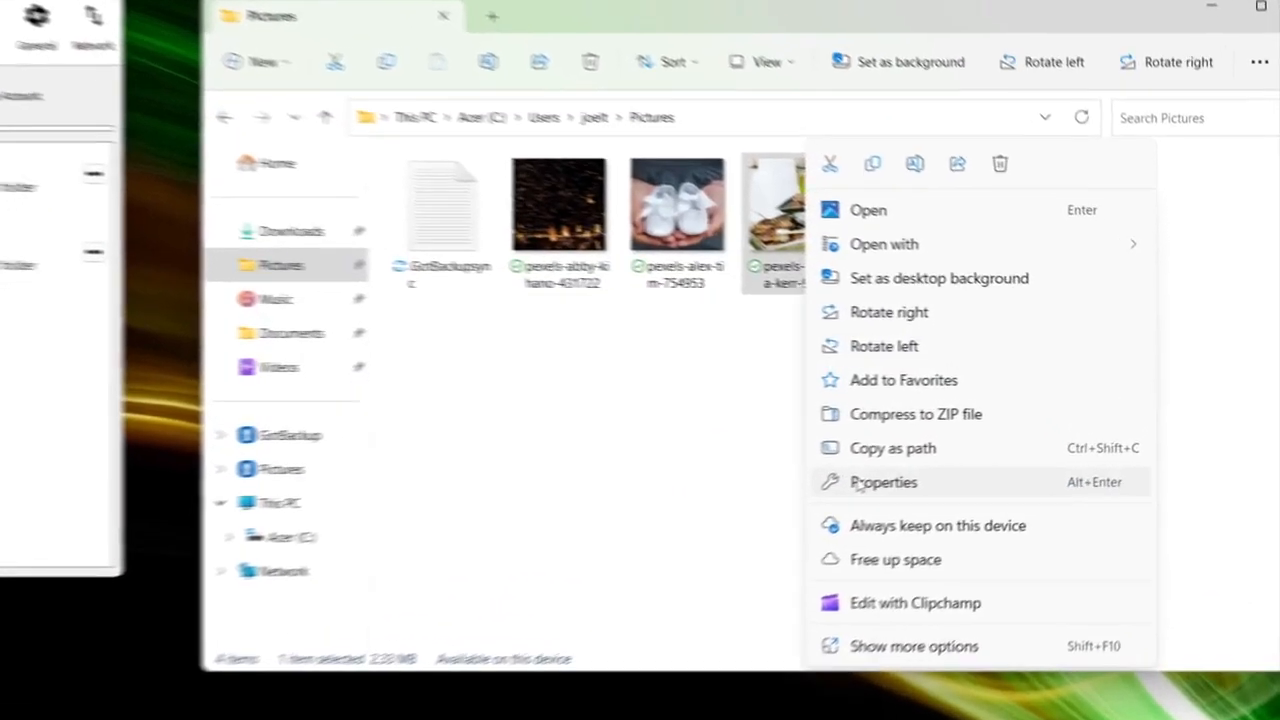
{"action": "left_click", "coordinate": [857, 483]}
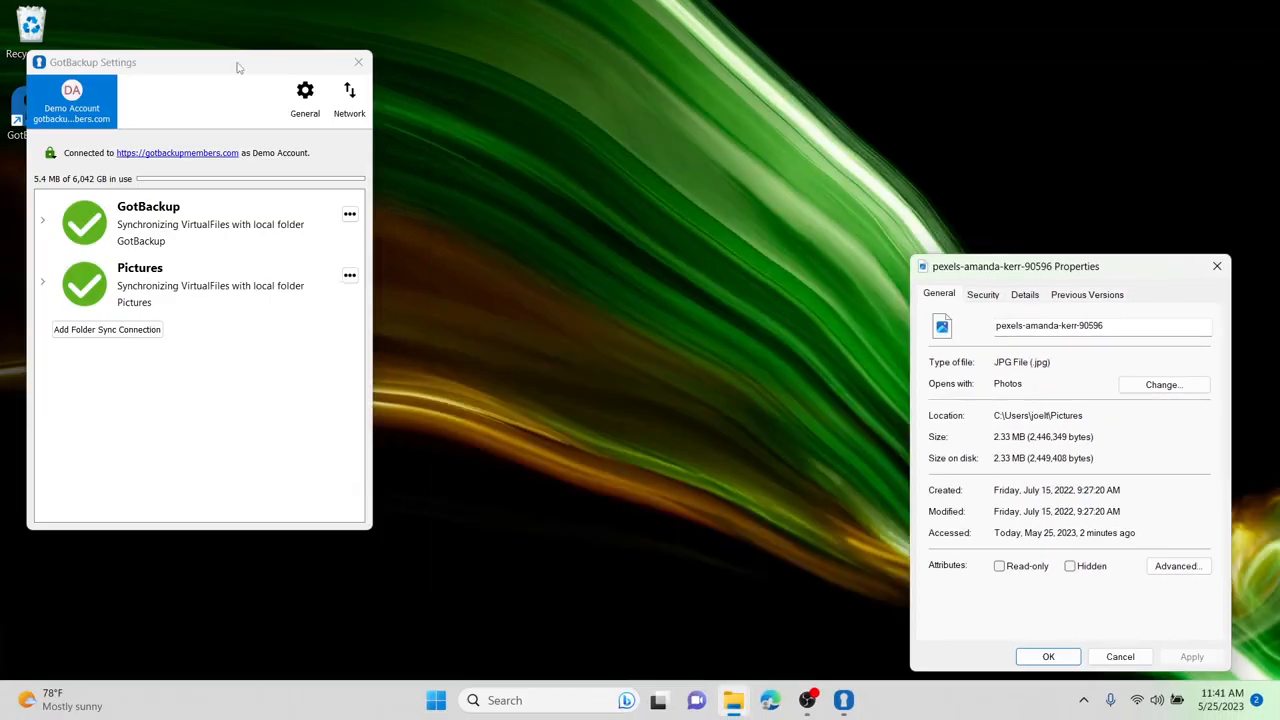
{"action": "left_click_drag", "start_coordinate": [238, 60], "coordinate": [417, 94]}
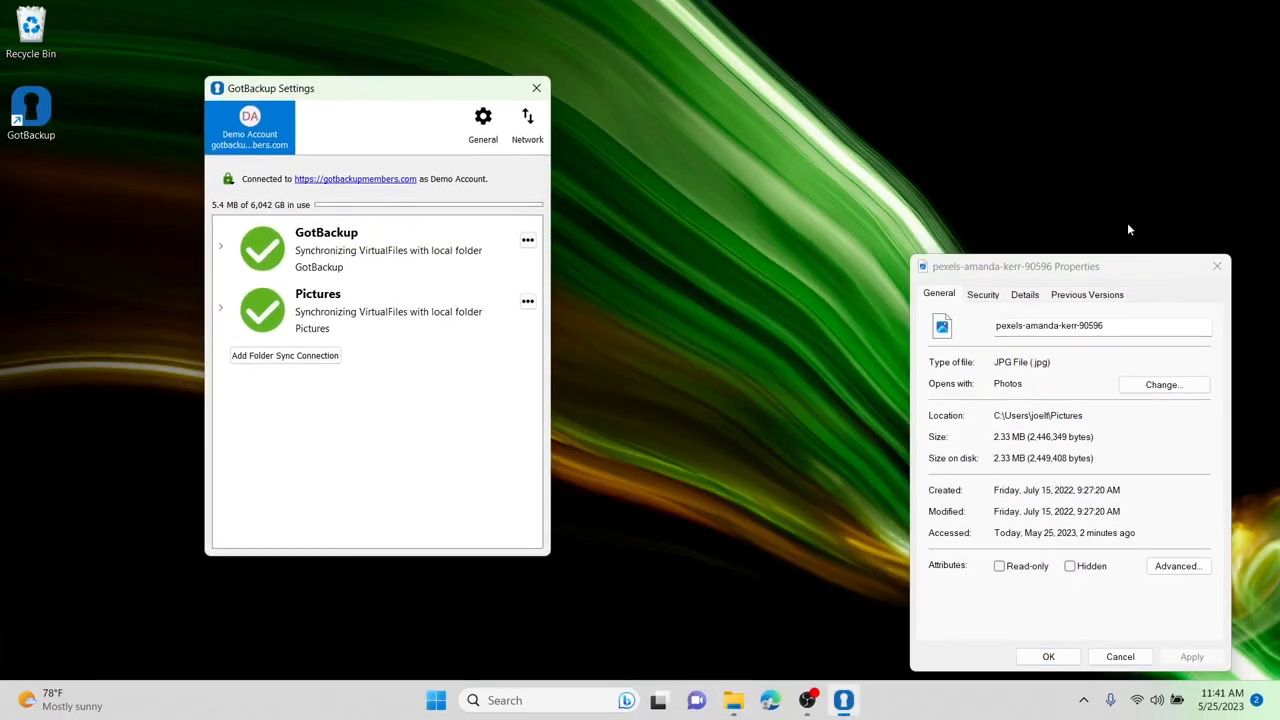
{"action": "left_click", "coordinate": [1216, 266]}
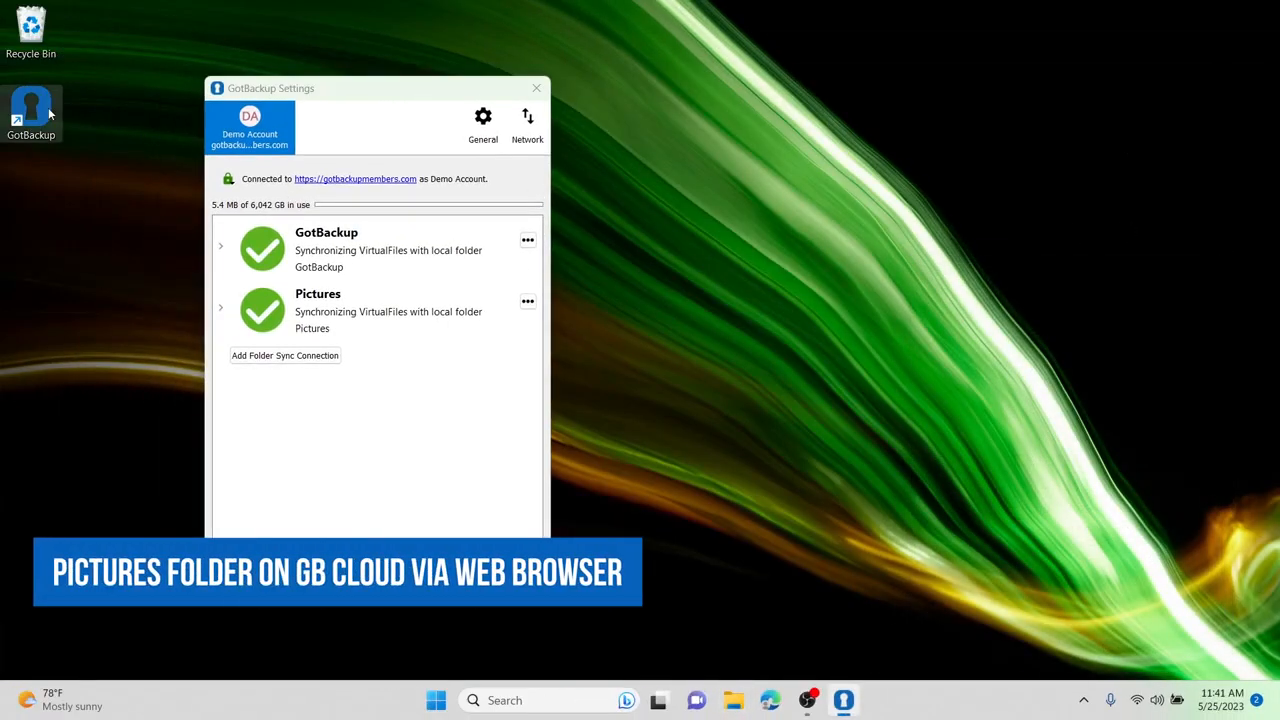
Check the details of the grilled-food photo in the Pictures folder on the web Files page and close the browser.
{"action": "double_click", "coordinate": [45, 115]}
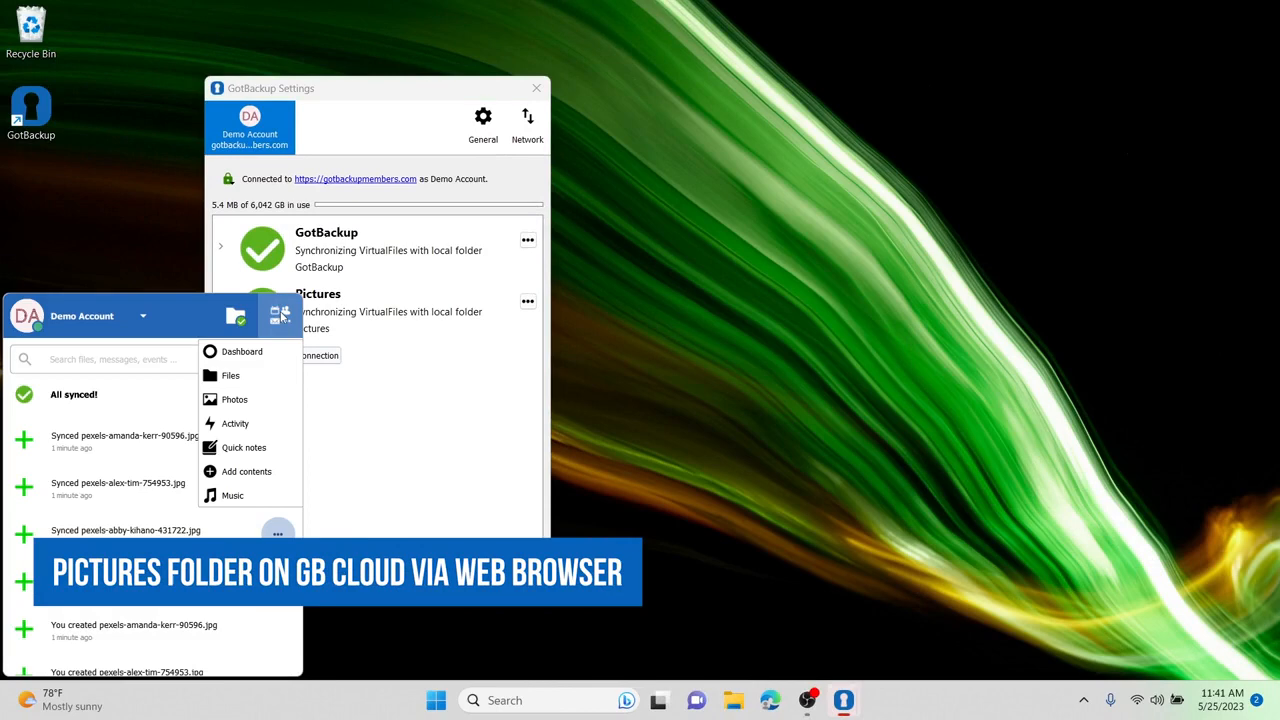
{"action": "left_click", "coordinate": [251, 378]}
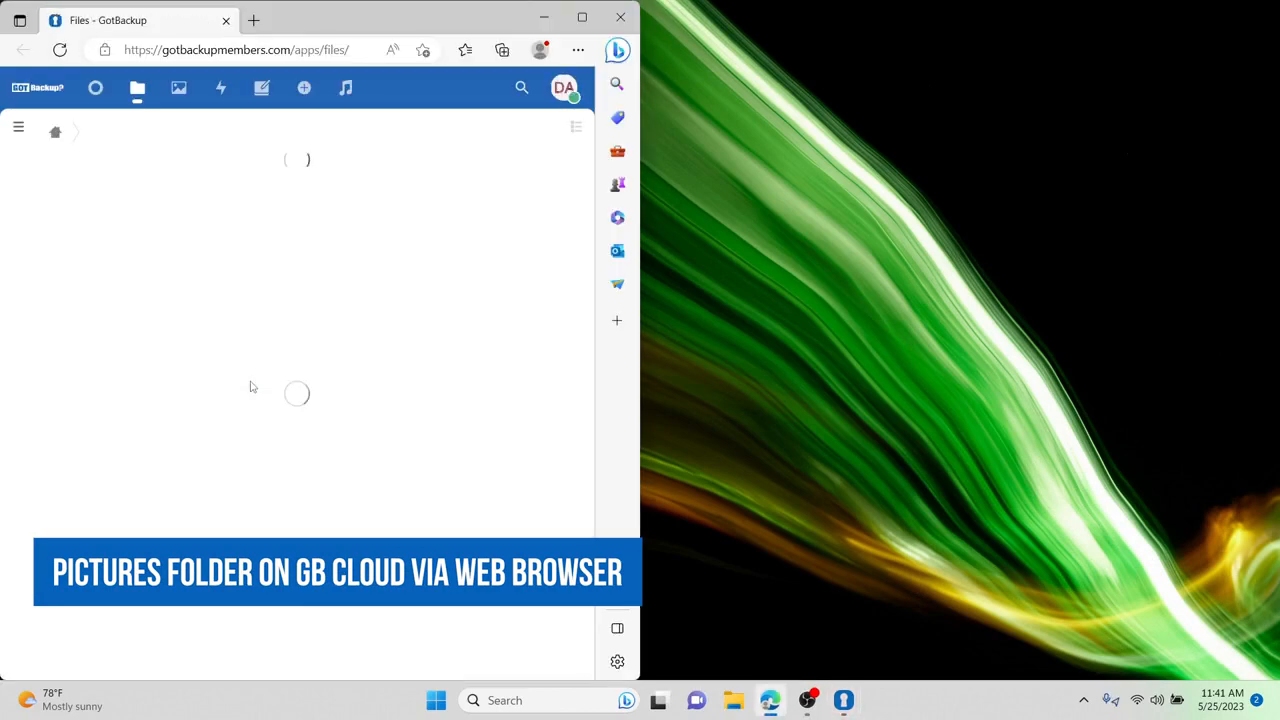
{"action": "left_click", "coordinate": [102, 363]}
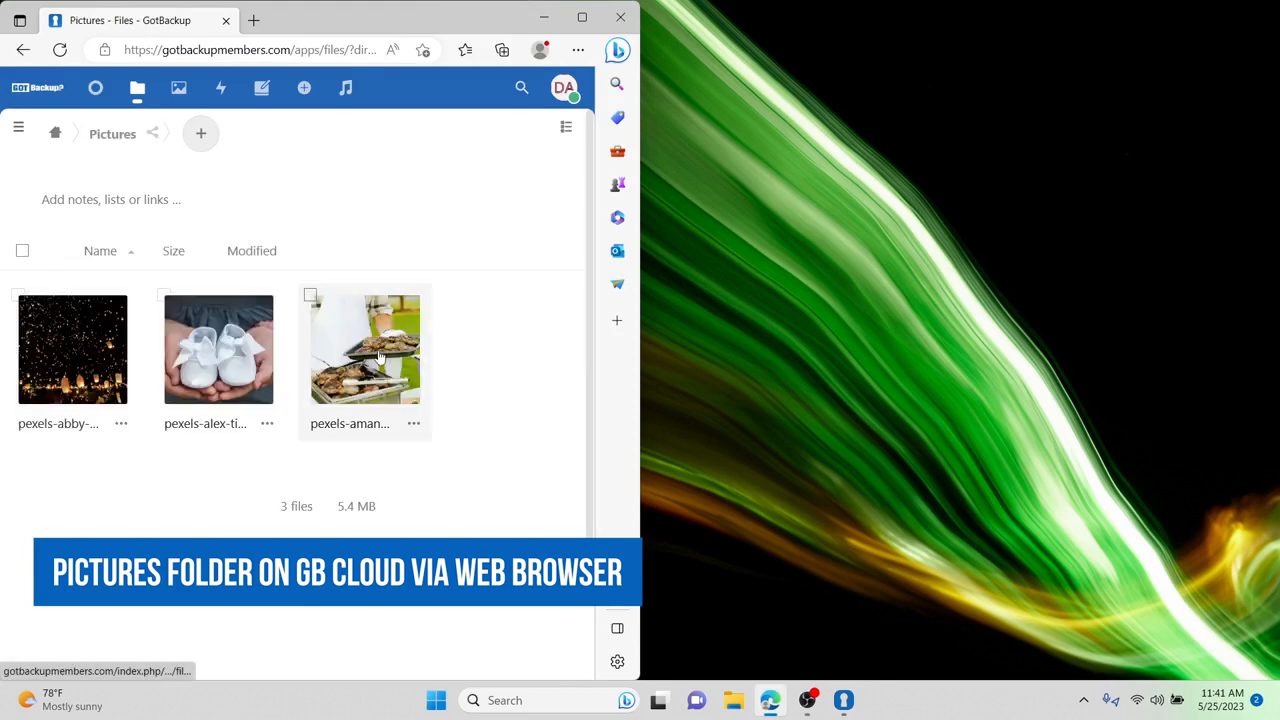
{"action": "right_click", "coordinate": [358, 425]}
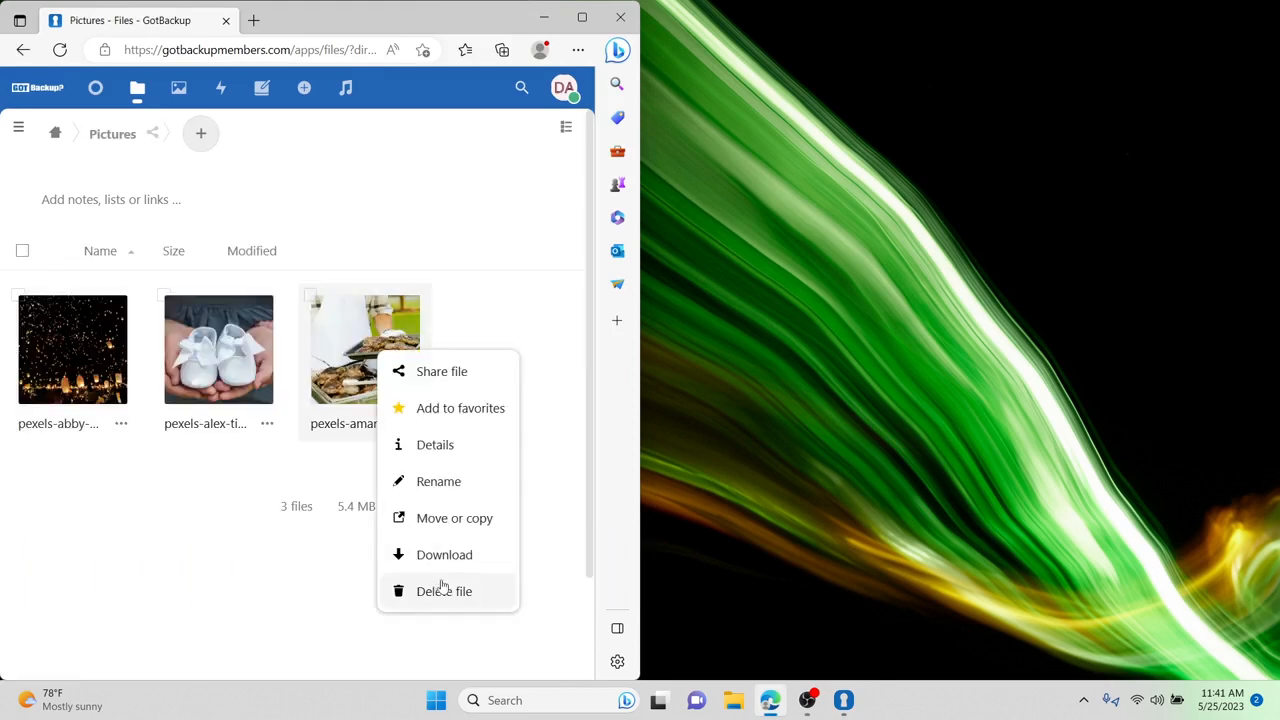
{"action": "left_click", "coordinate": [457, 447]}
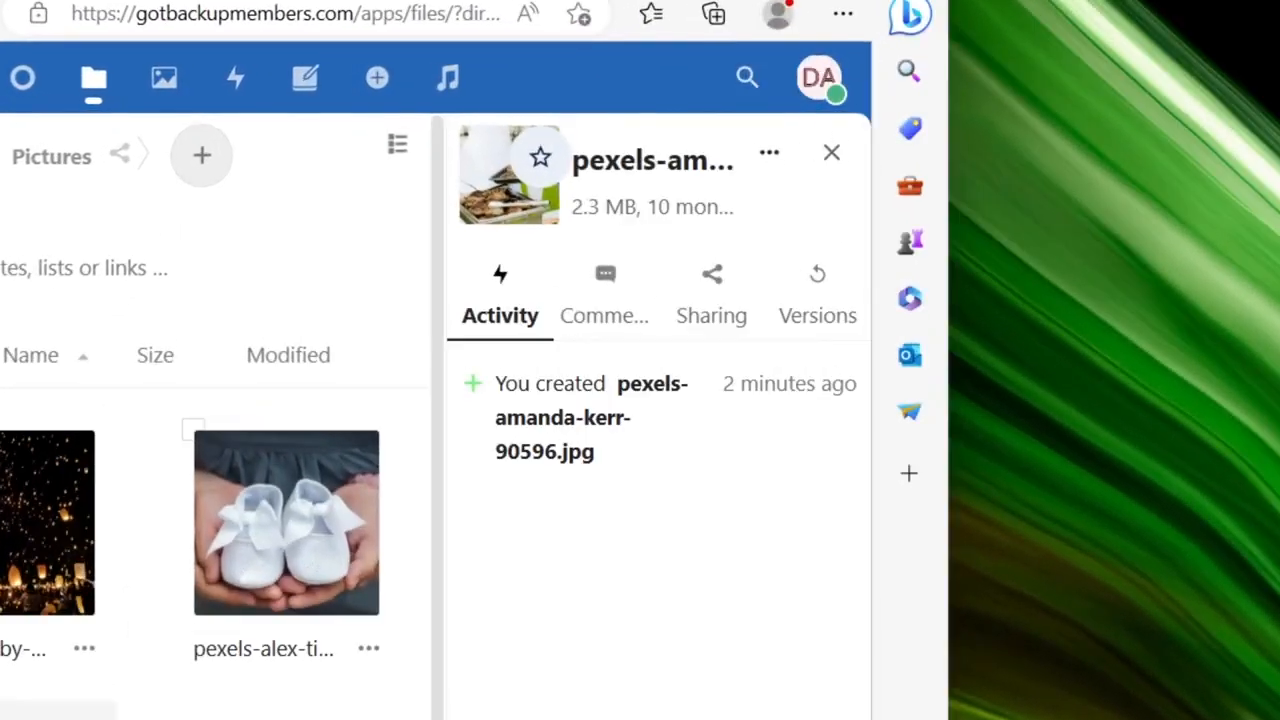
{"action": "left_click_drag", "start_coordinate": [424, 164], "coordinate": [516, 164]}
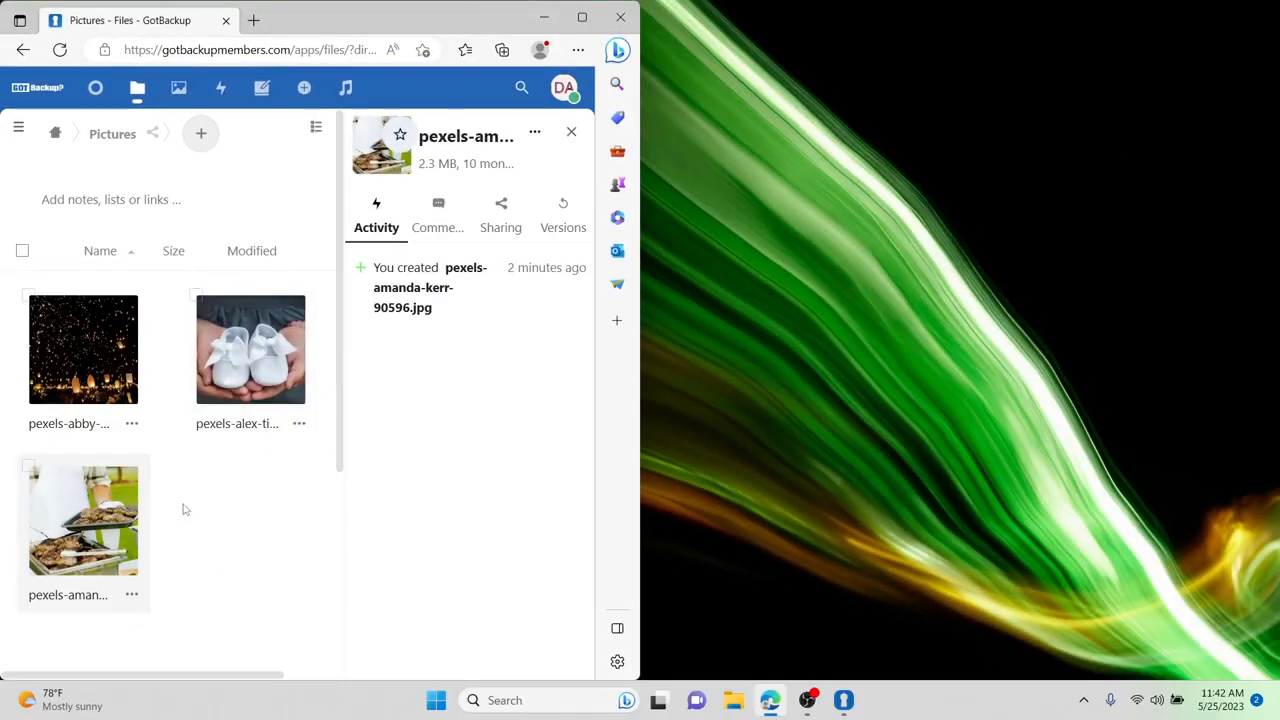
{"action": "left_click", "coordinate": [620, 20]}
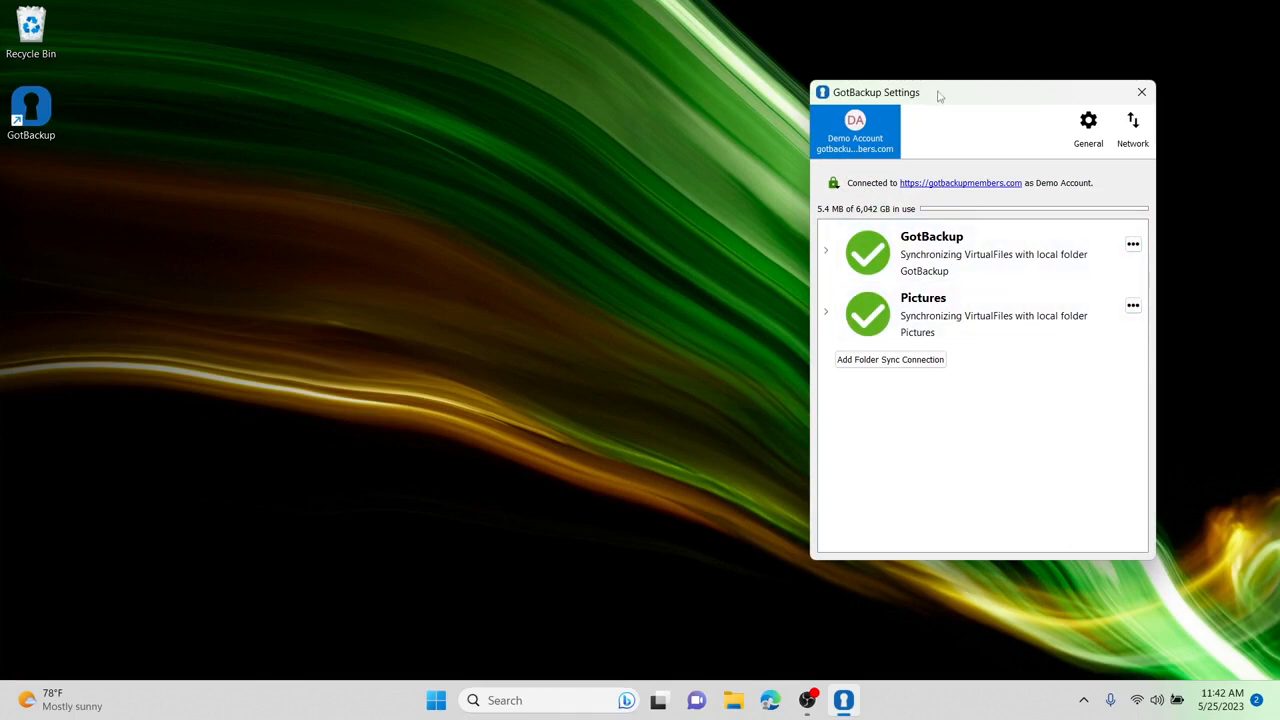
Arrange the GotBackup settings window and a new File Explorer window side by side for adding another folder sync connection.
{"action": "left_click_drag", "start_coordinate": [940, 96], "coordinate": [238, 91]}
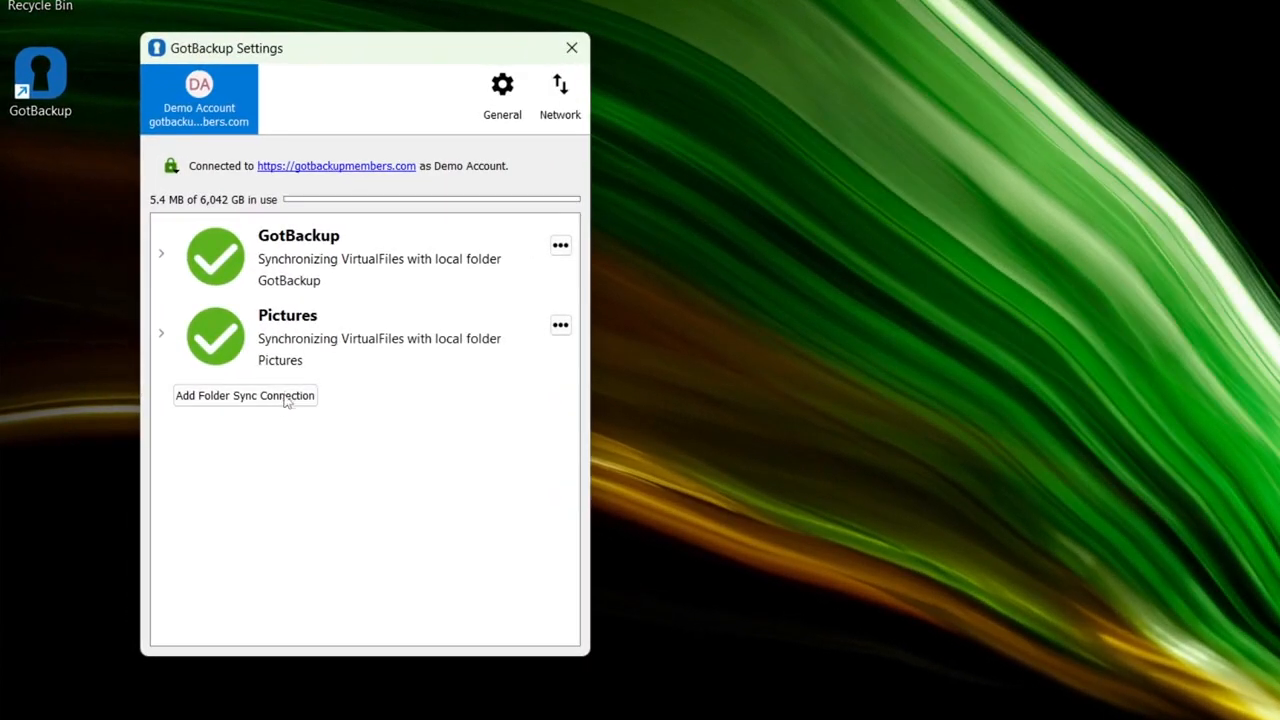
{"action": "left_click", "coordinate": [287, 396]}
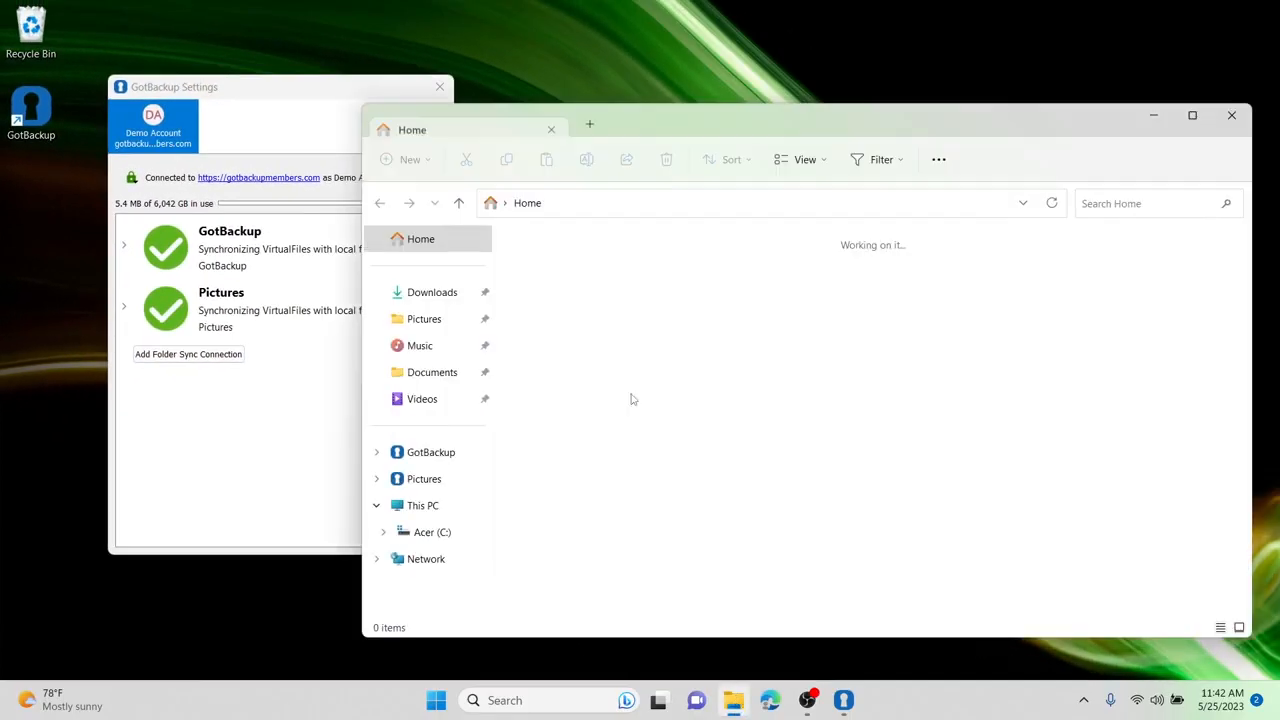
{"action": "left_click_drag", "start_coordinate": [634, 128], "coordinate": [798, 106]}
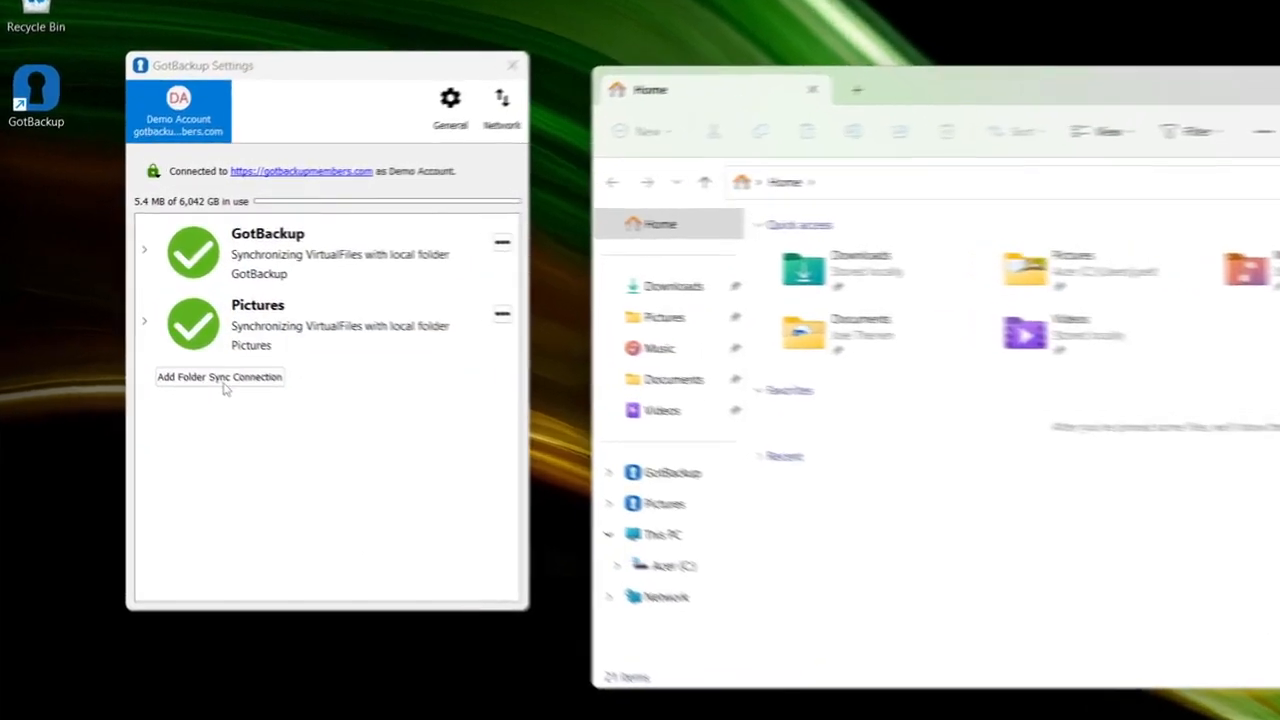
Start a new folder sync connection and choose the user's local Music folder as the source.
{"action": "left_click", "coordinate": [259, 400]}
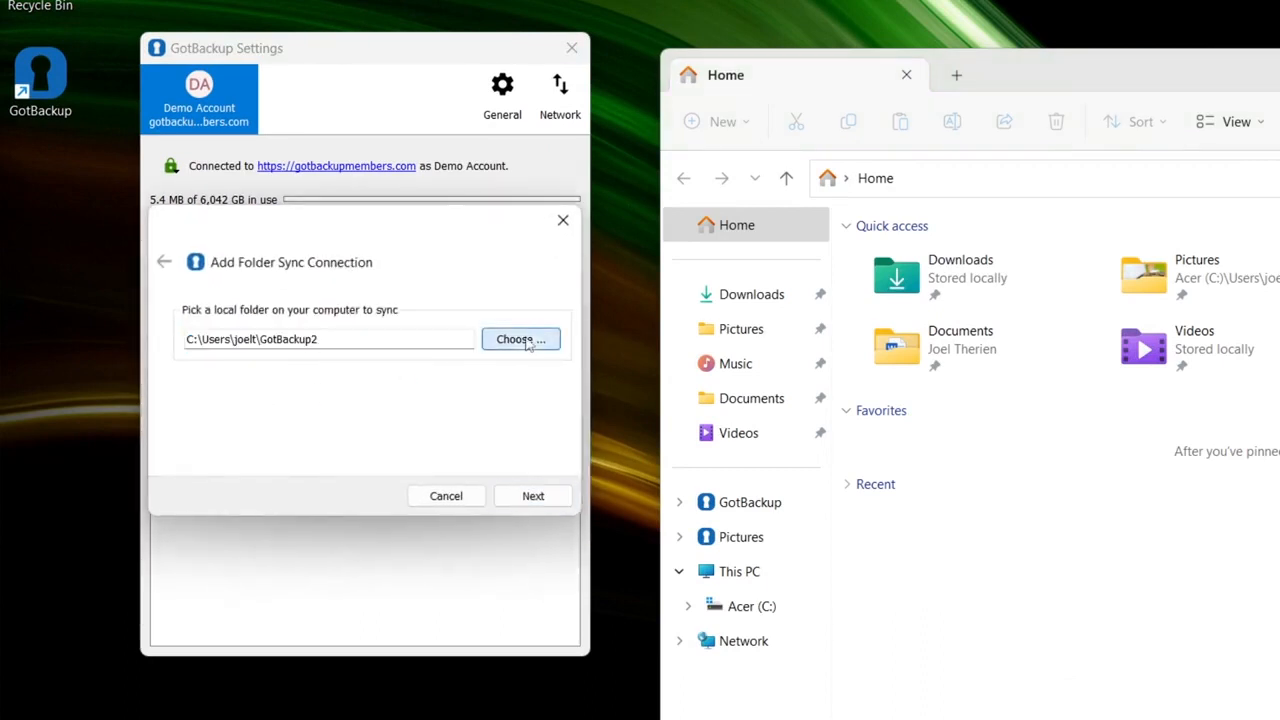
{"action": "left_click", "coordinate": [524, 340]}
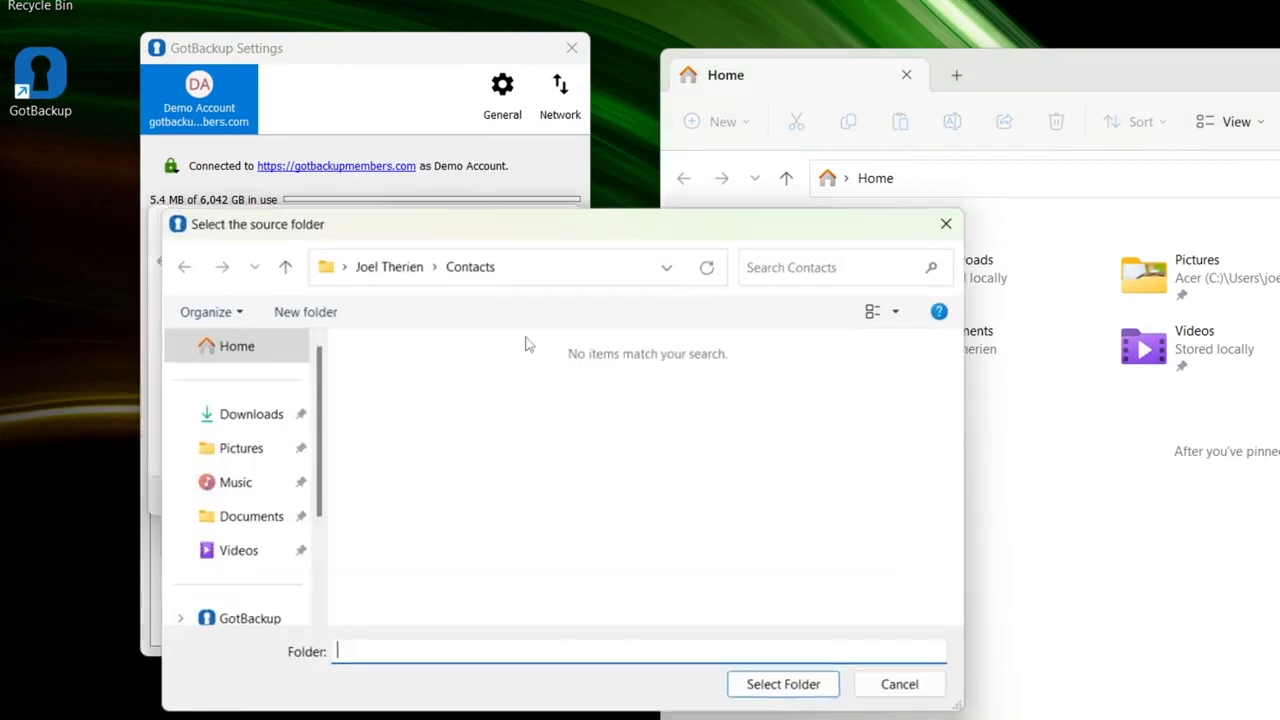
{"action": "left_click", "coordinate": [210, 488]}
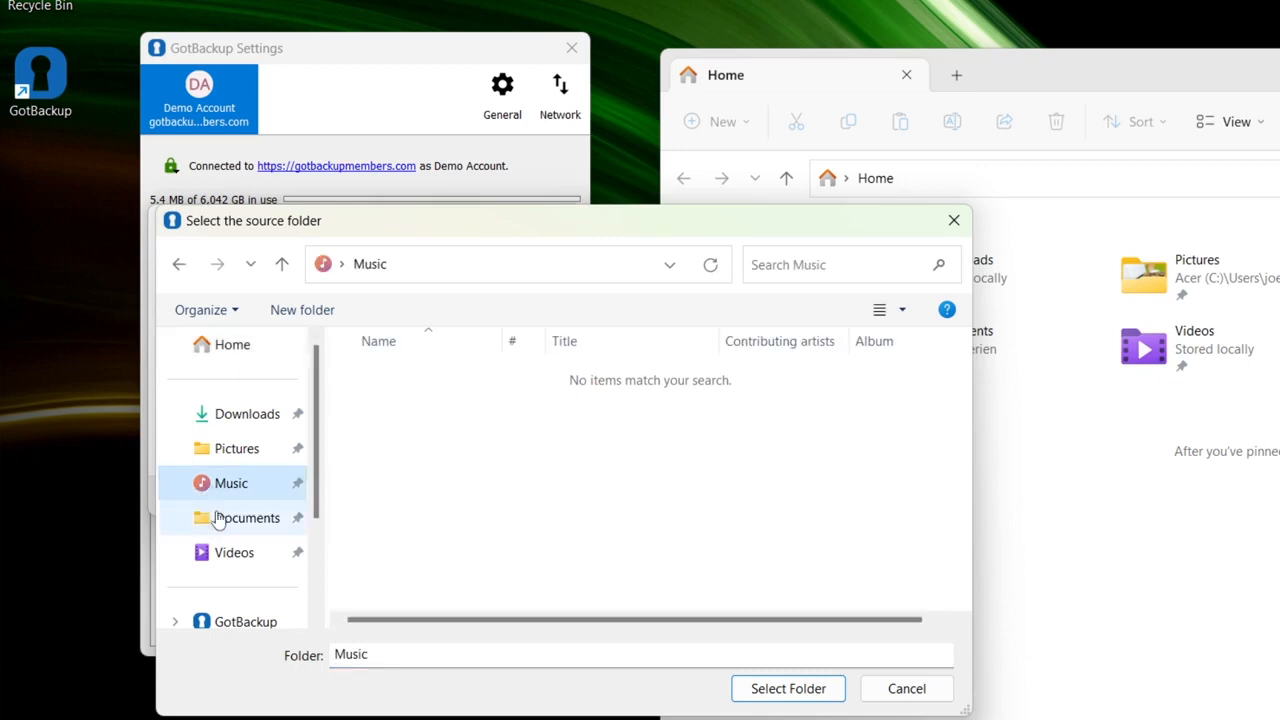
{"action": "left_click", "coordinate": [768, 689]}
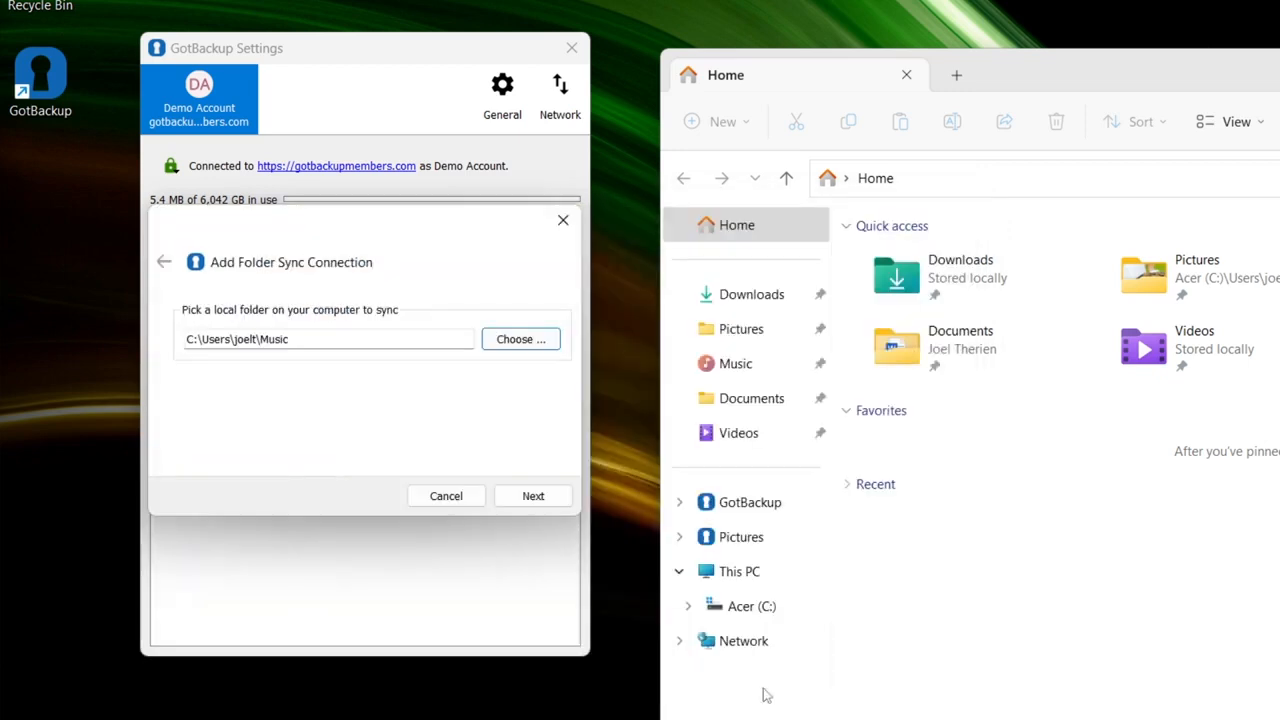
{"action": "left_click", "coordinate": [531, 498]}
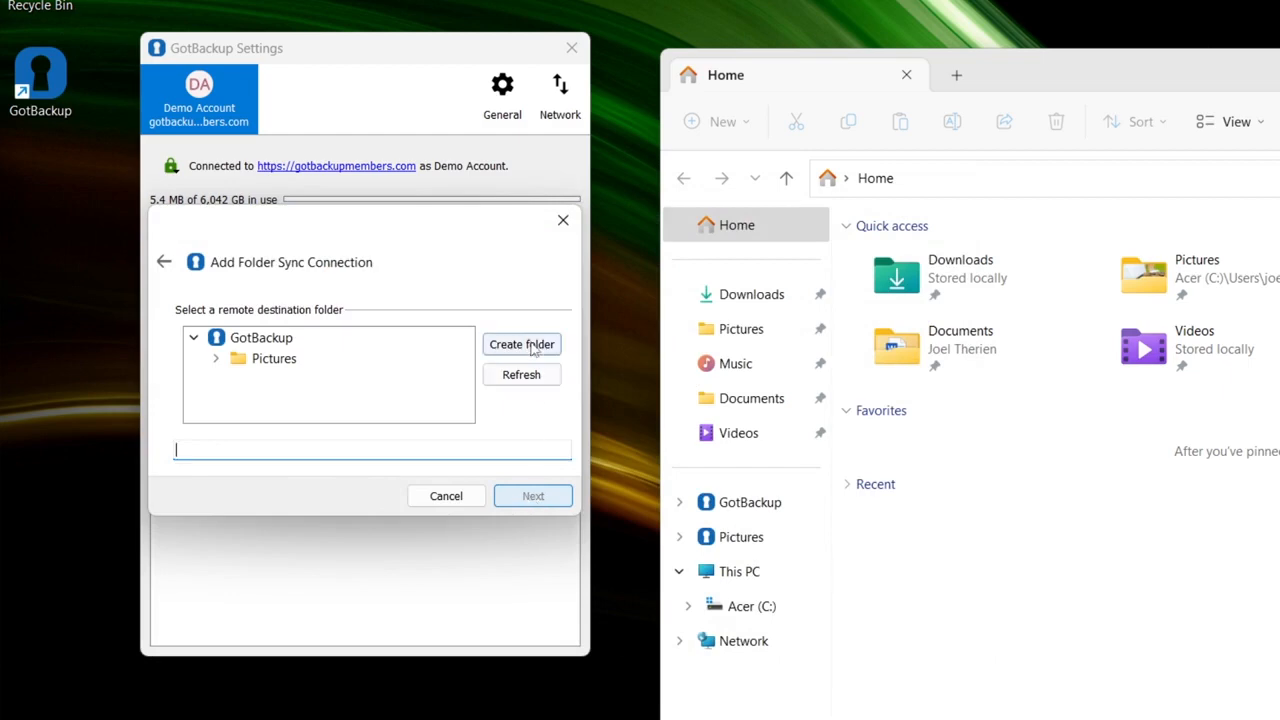
Create a remote folder named Music in the cloud root as the destination and add the sync connection using virtual files.
{"action": "left_click", "coordinate": [532, 346]}
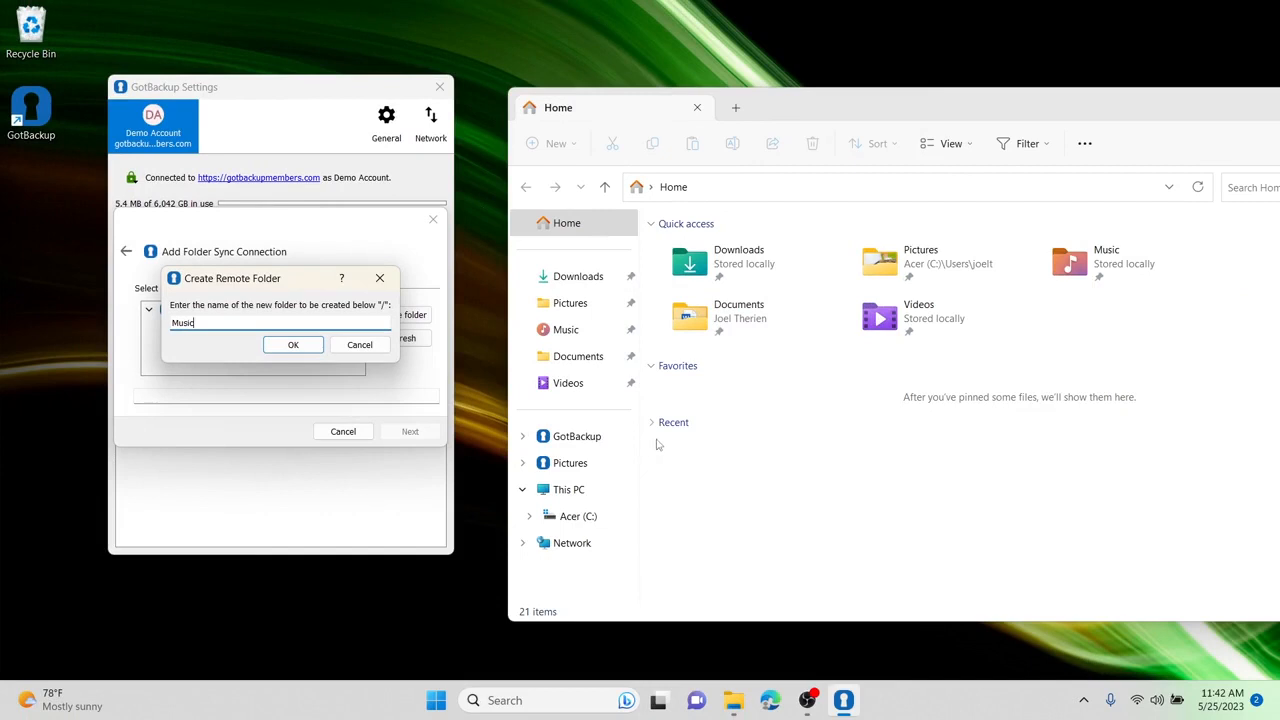
{"action": "left_click", "coordinate": [600, 438]}
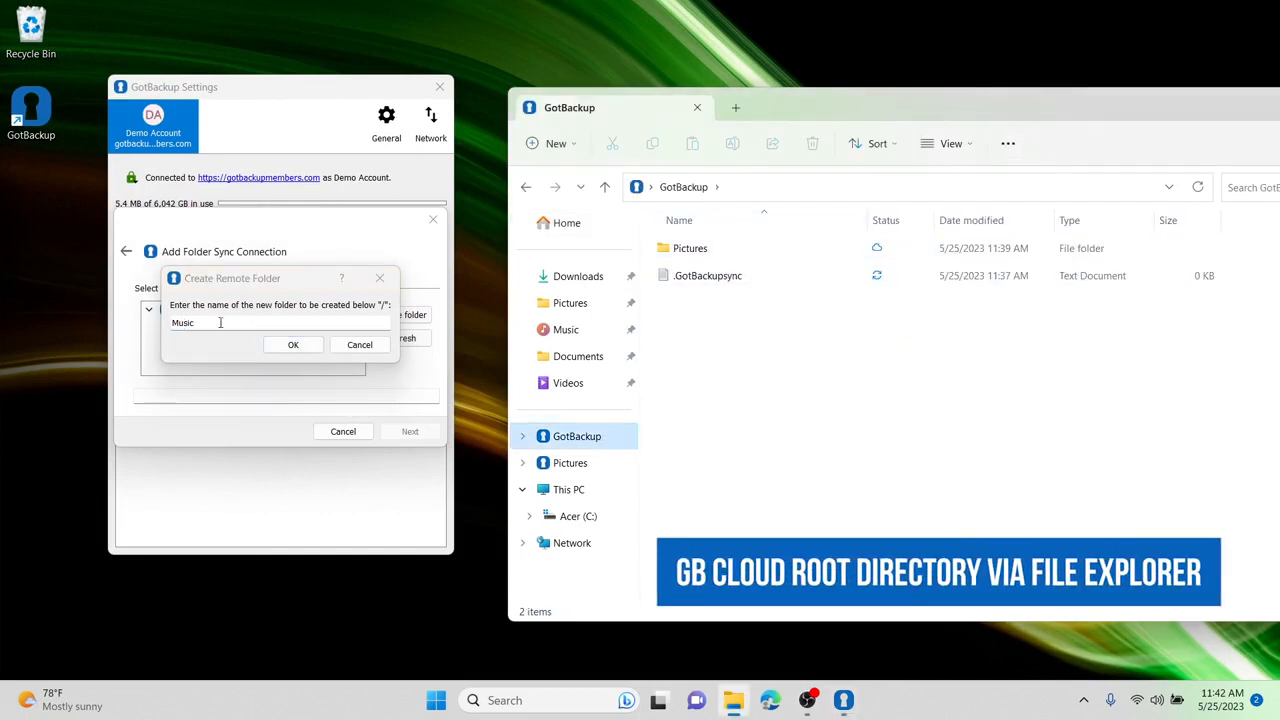
{"action": "left_click", "coordinate": [295, 344]}
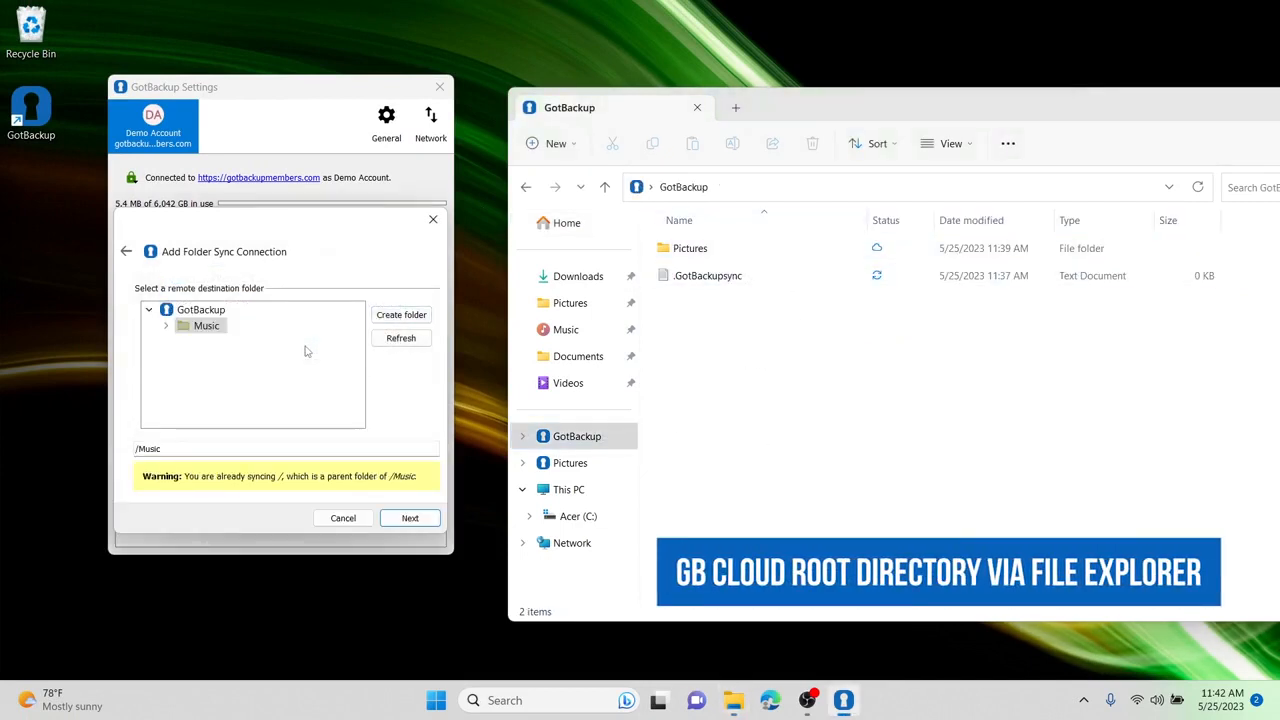
{"action": "left_click", "coordinate": [409, 519]}
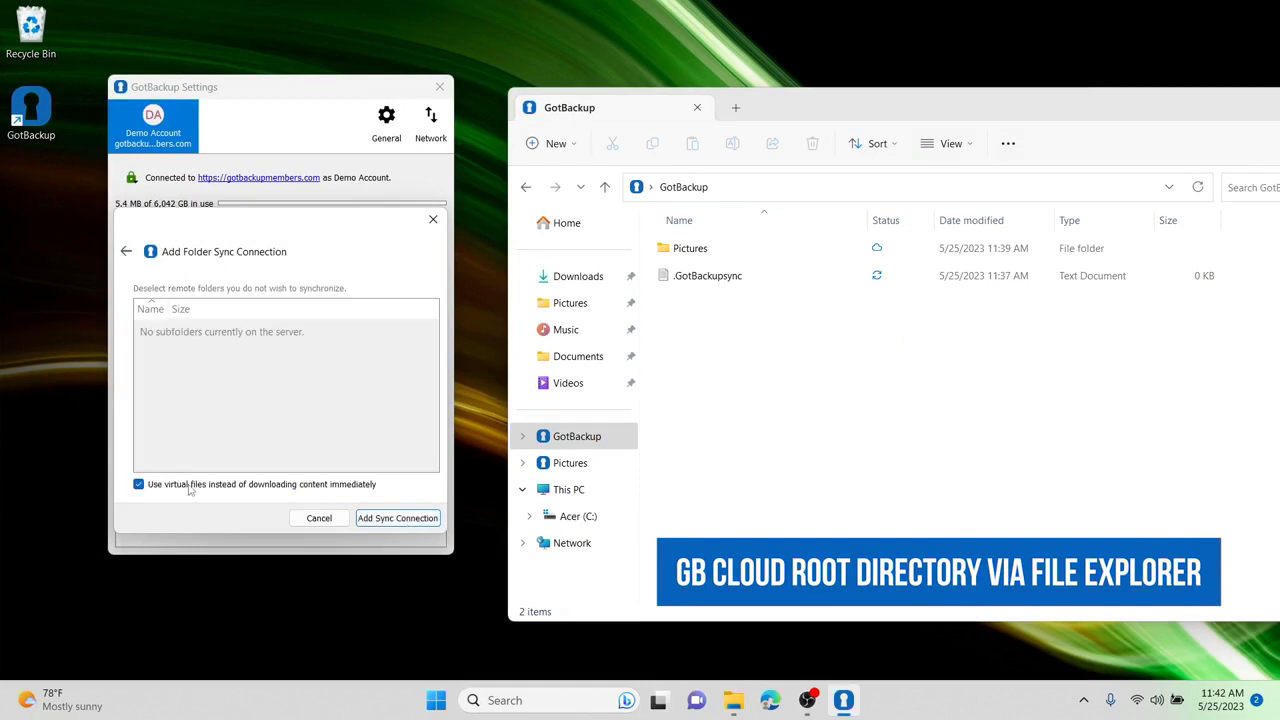
{"action": "left_click", "coordinate": [397, 518]}
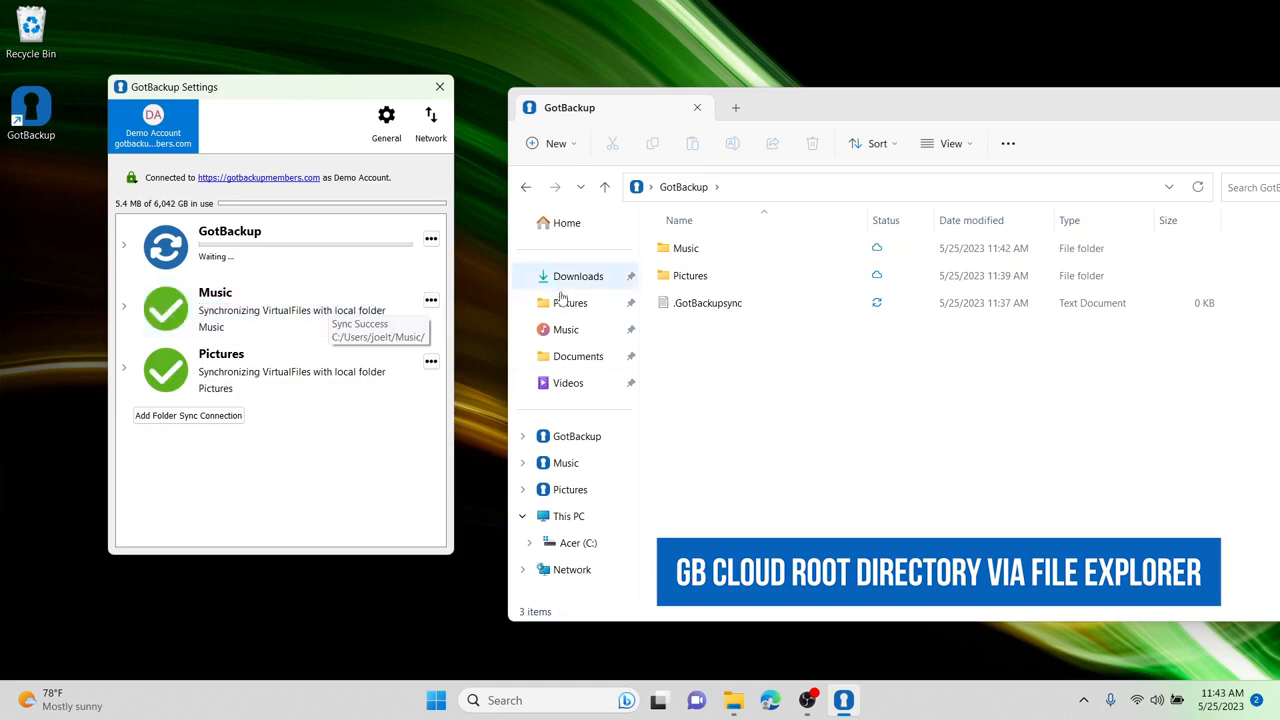
Compare the local Music folder with the cloud Music folder side by side in File Explorer, and close both windows.
{"action": "right_click", "coordinate": [561, 334]}
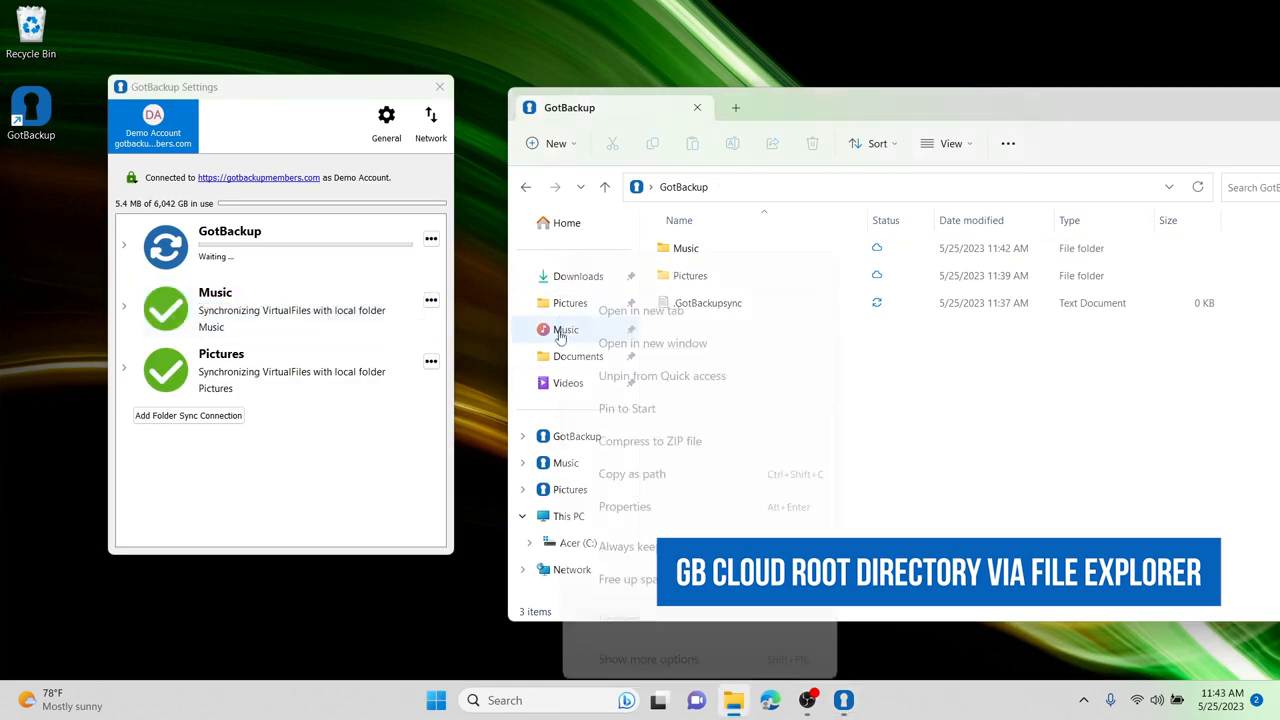
{"action": "left_click", "coordinate": [666, 340]}
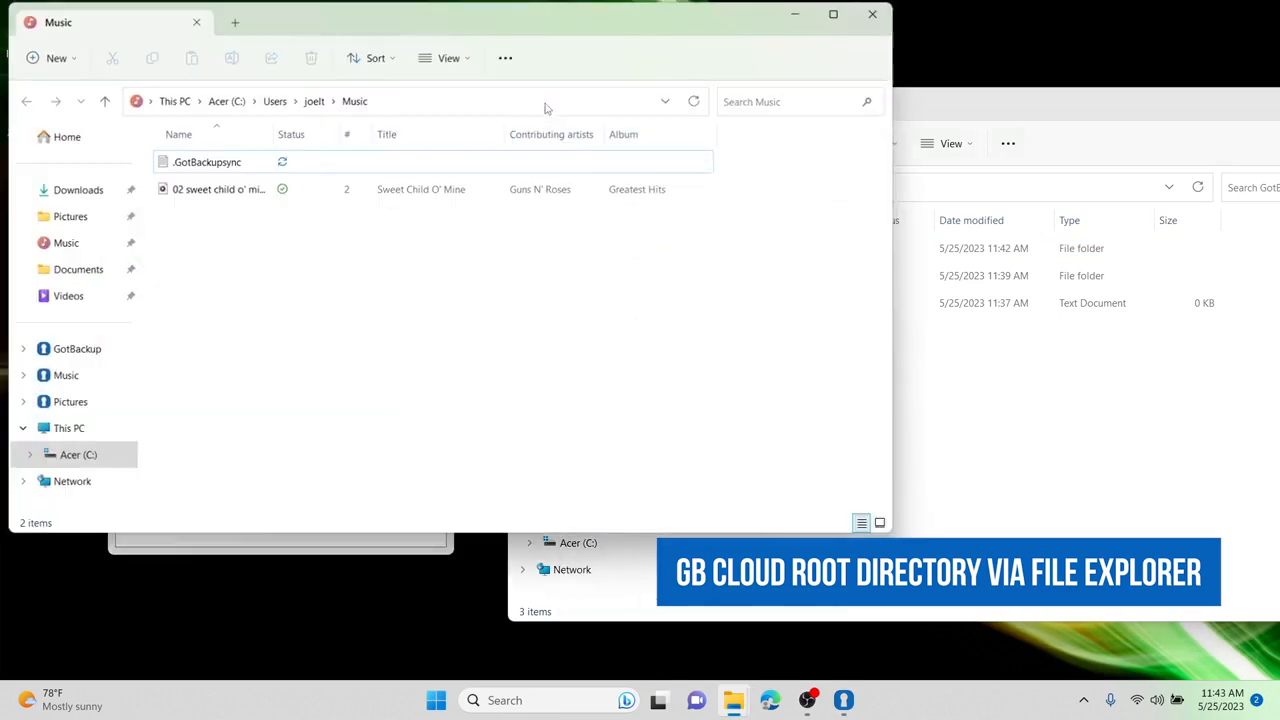
{"action": "left_click_drag", "start_coordinate": [502, 30], "coordinate": [2, 205]}
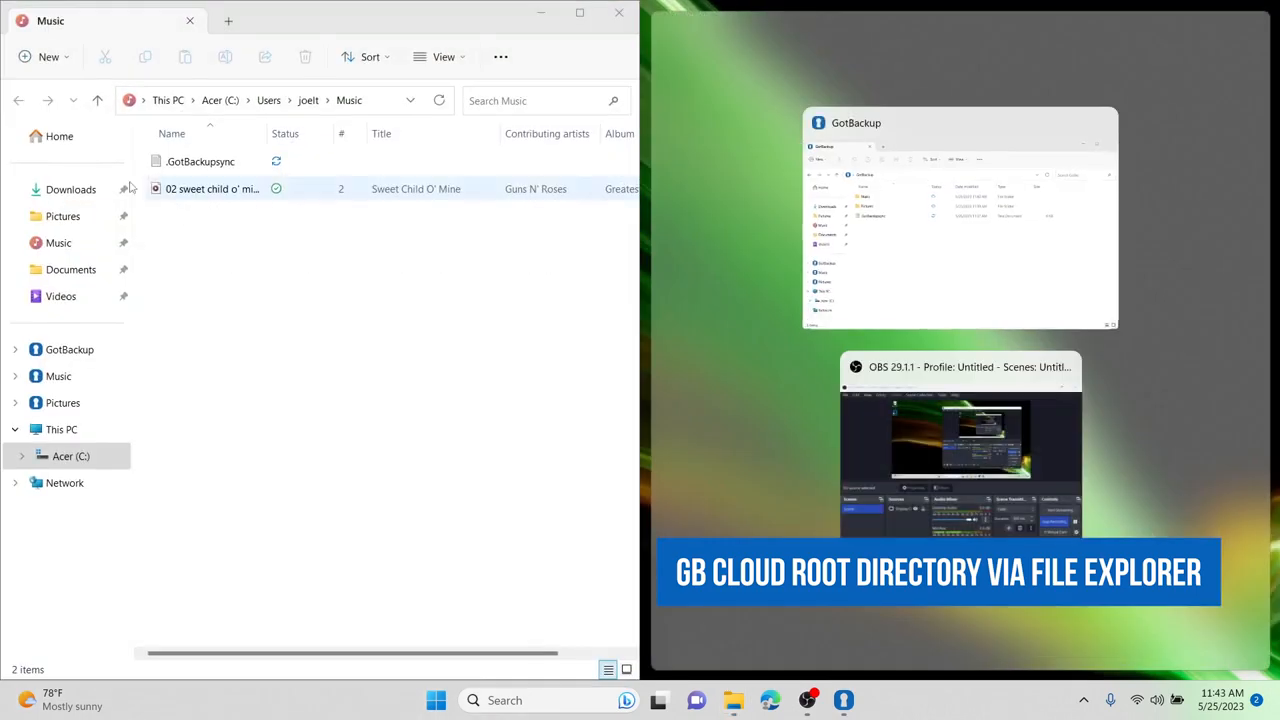
{"action": "left_click", "coordinate": [928, 270]}
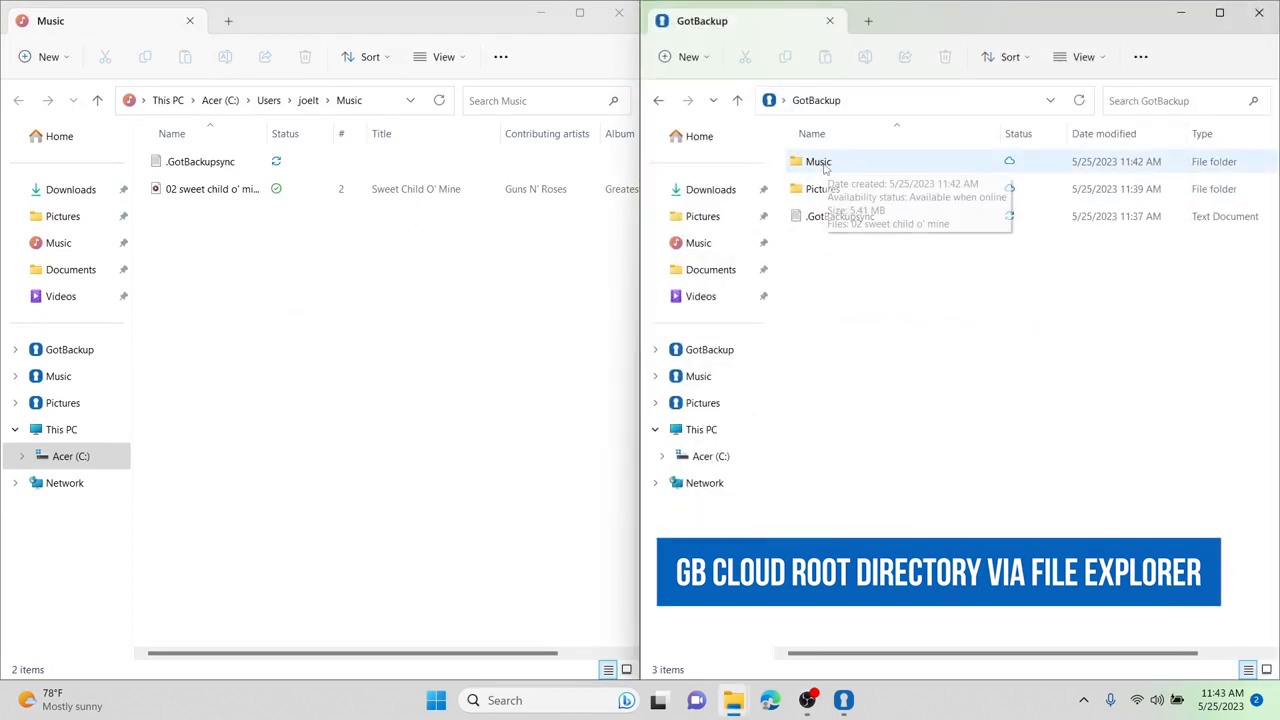
{"action": "left_click", "coordinate": [824, 165]}
{"action": "double_click", "coordinate": [823, 164]}
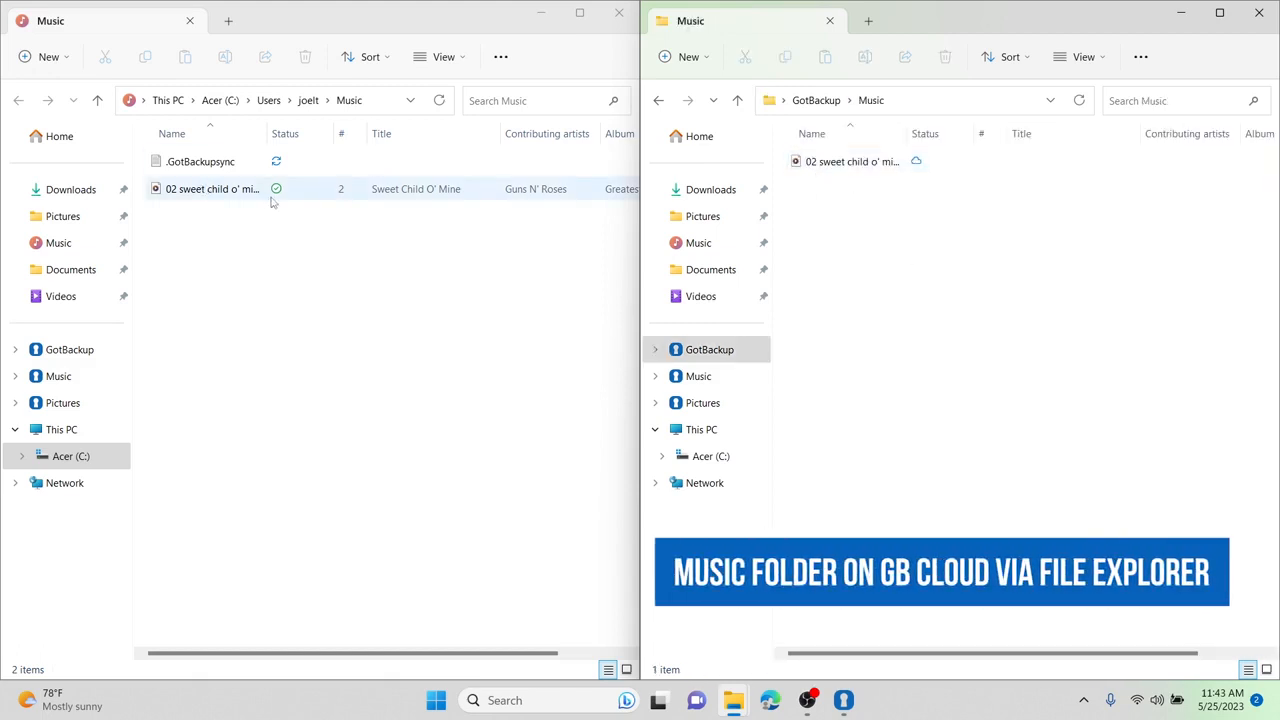
{"action": "left_click", "coordinate": [414, 363]}
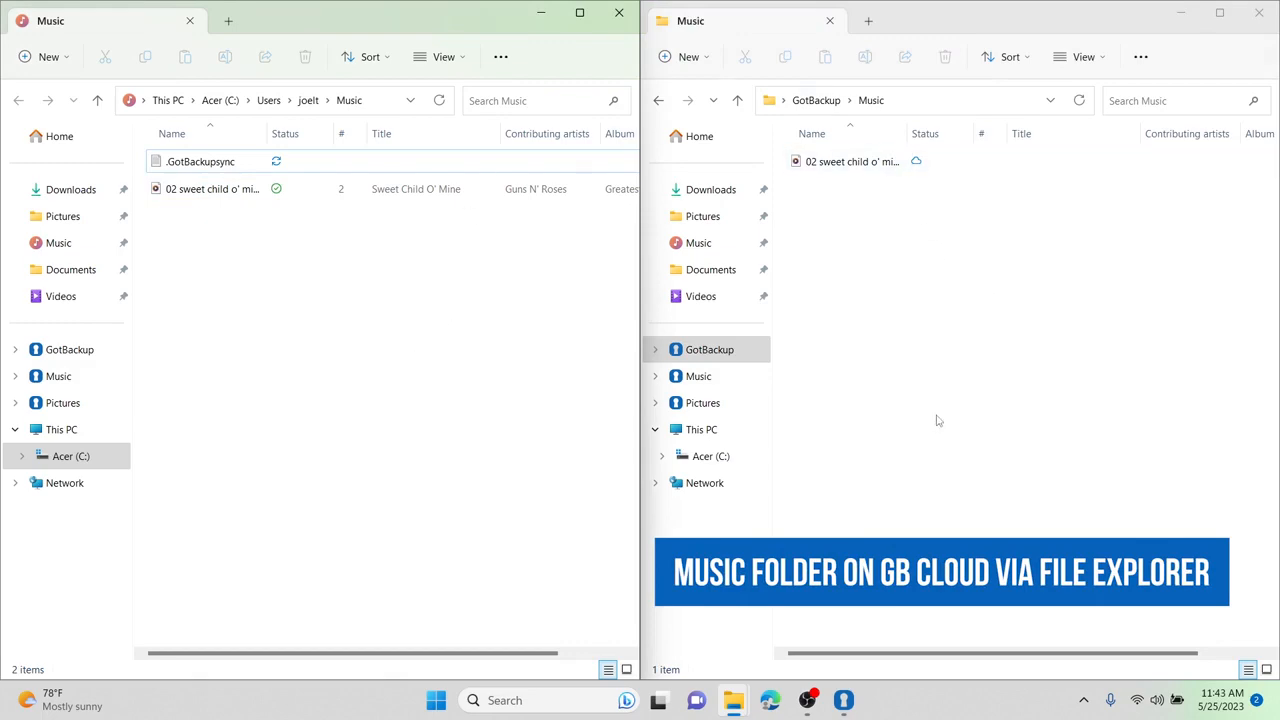
{"action": "left_click", "coordinate": [617, 14]}
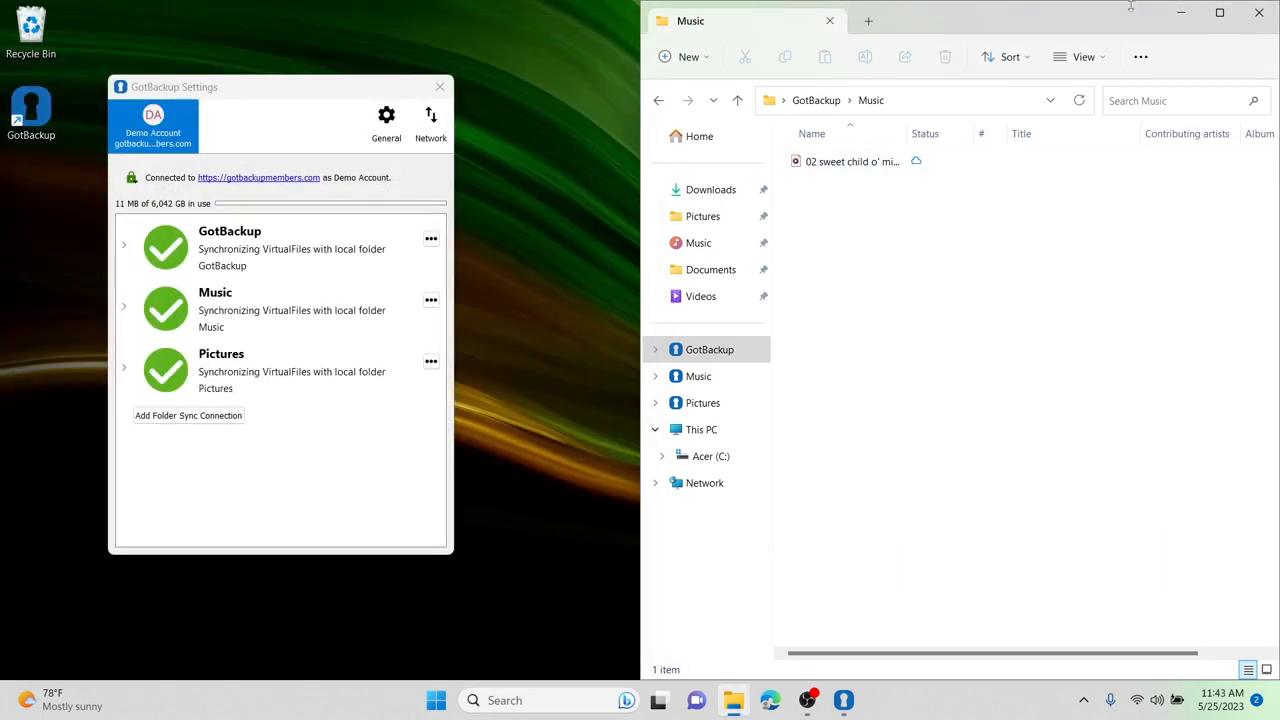
{"action": "left_click", "coordinate": [1260, 14]}
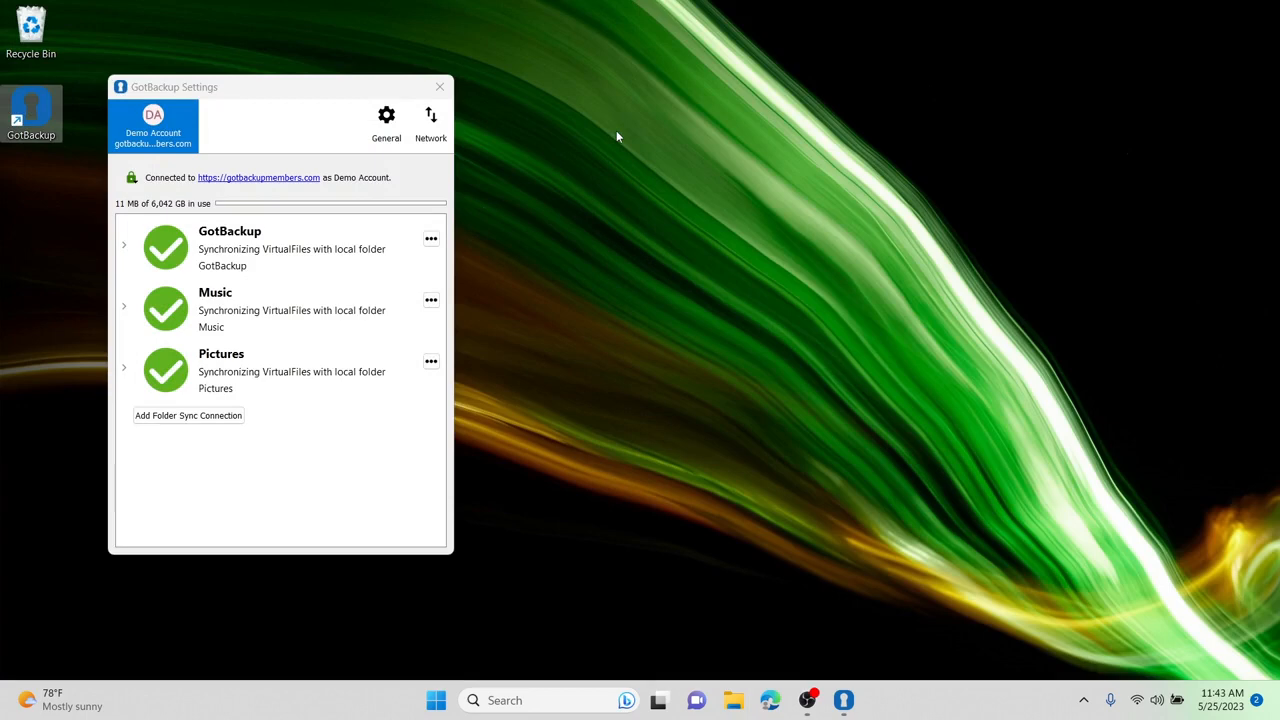
Arrange the local Pictures folder and the SD card's Pictures folder side by side in two File Explorer windows.
{"action": "left_click", "coordinate": [733, 700]}
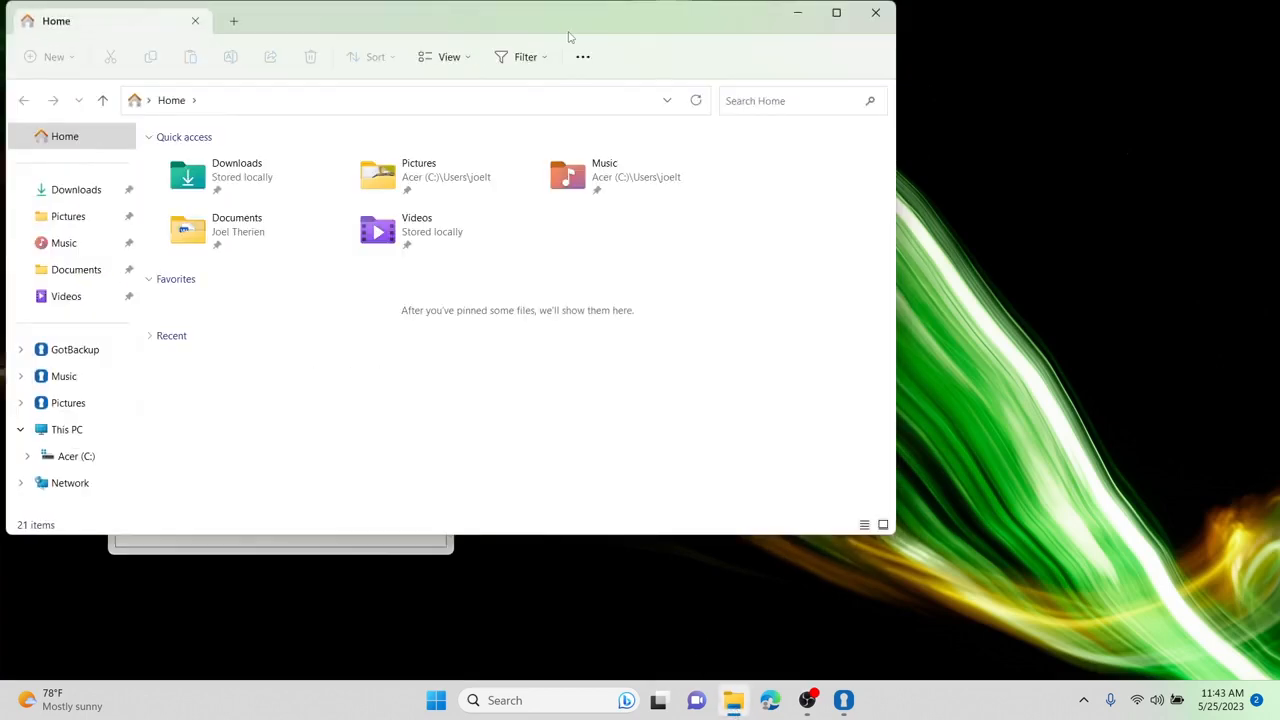
{"action": "left_click_drag", "start_coordinate": [557, 25], "coordinate": [1275, 128]}
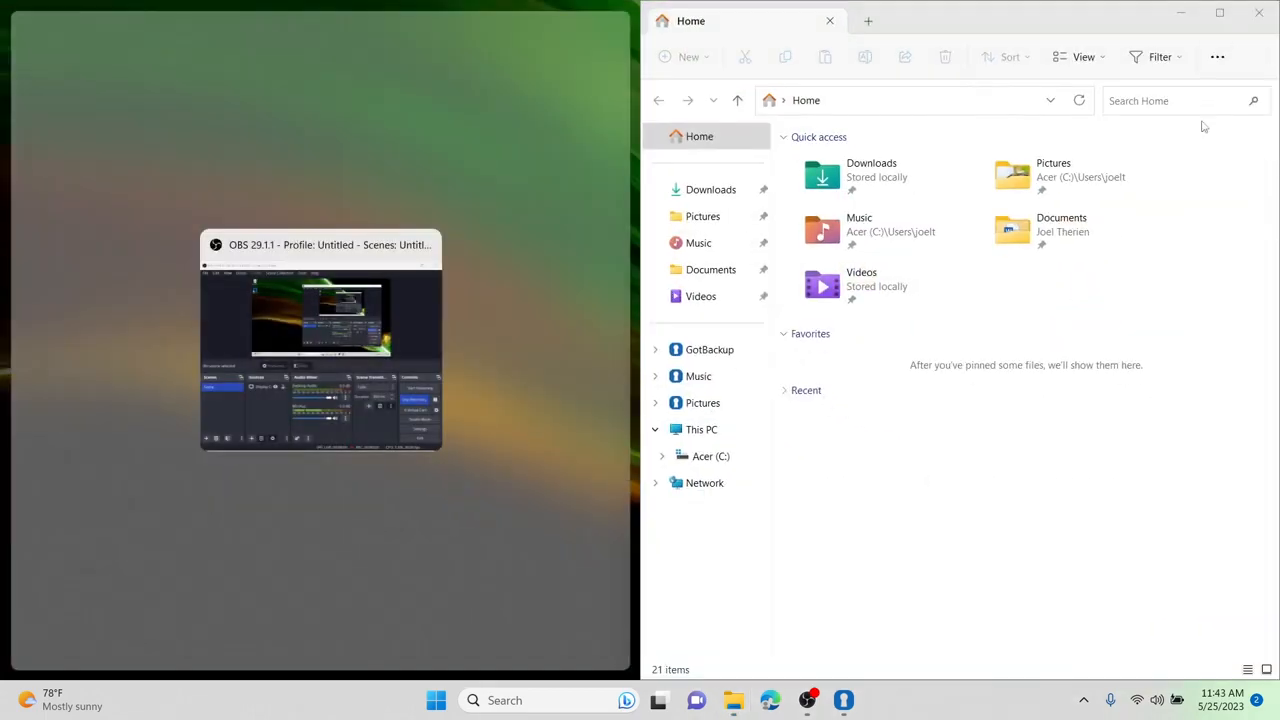
{"action": "left_click", "coordinate": [578, 20]}
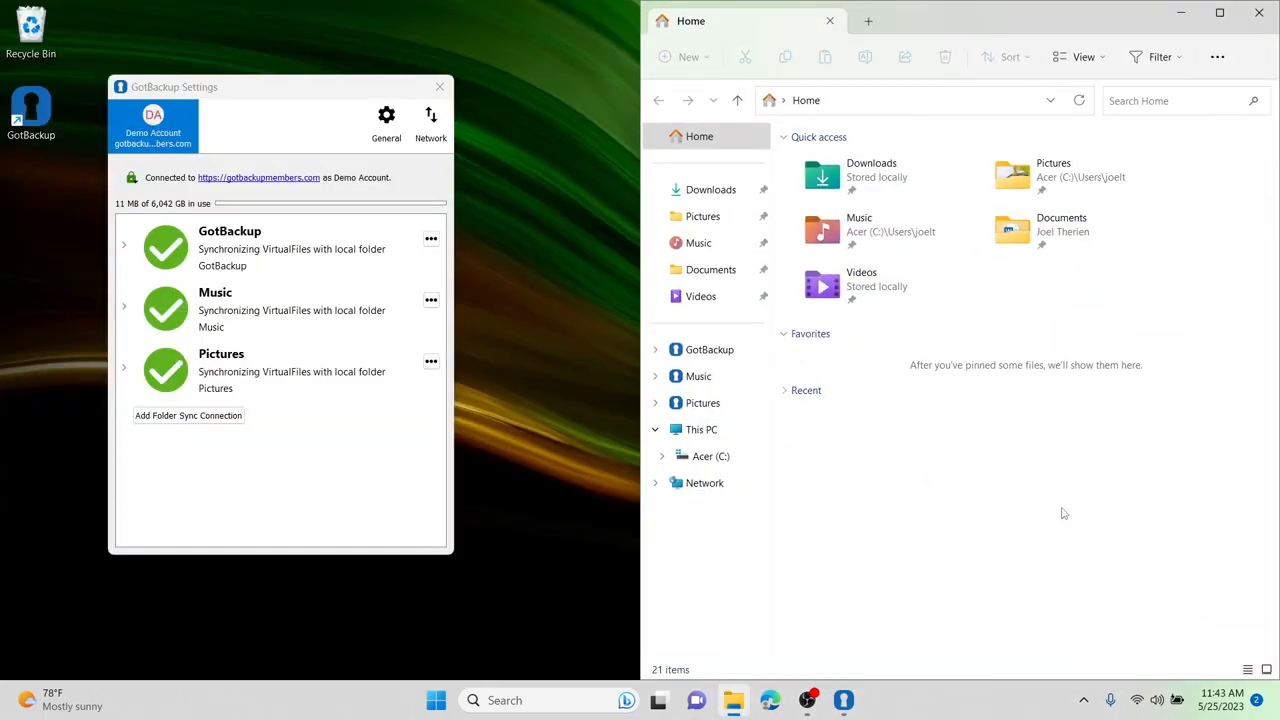
{"action": "left_click", "coordinate": [694, 219]}
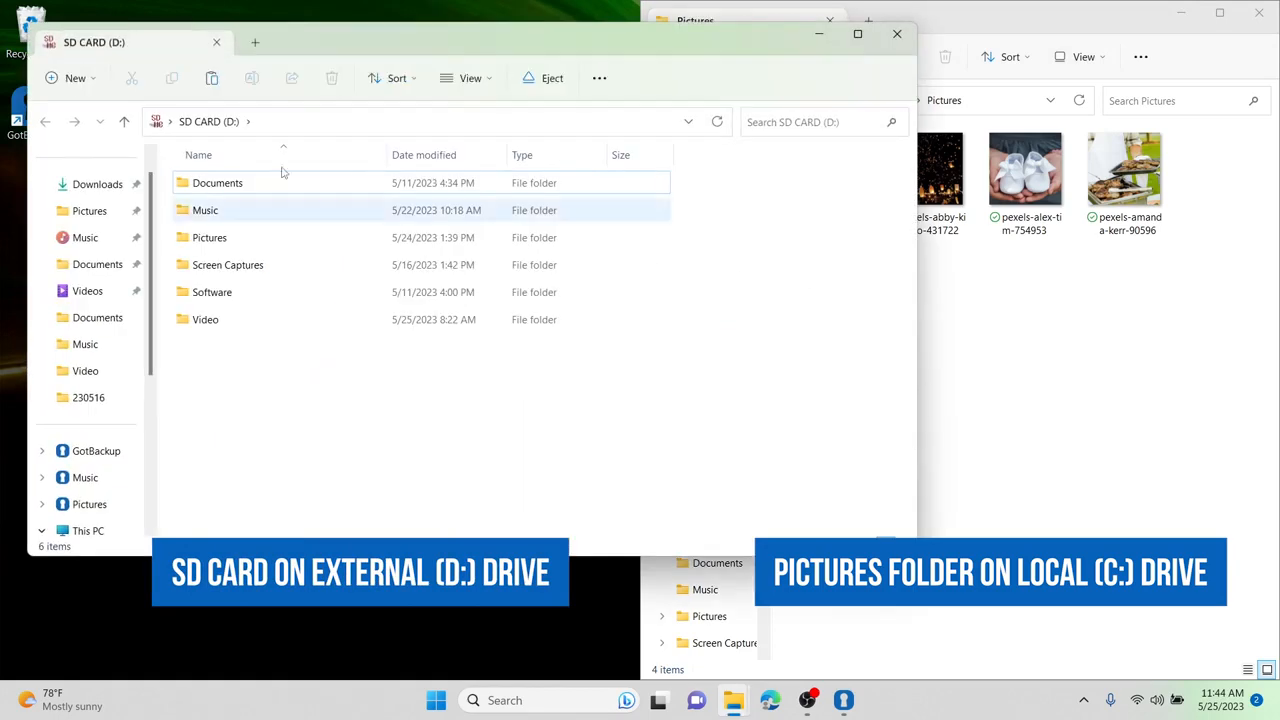
{"action": "left_click_drag", "start_coordinate": [522, 38], "coordinate": [2, 180]}
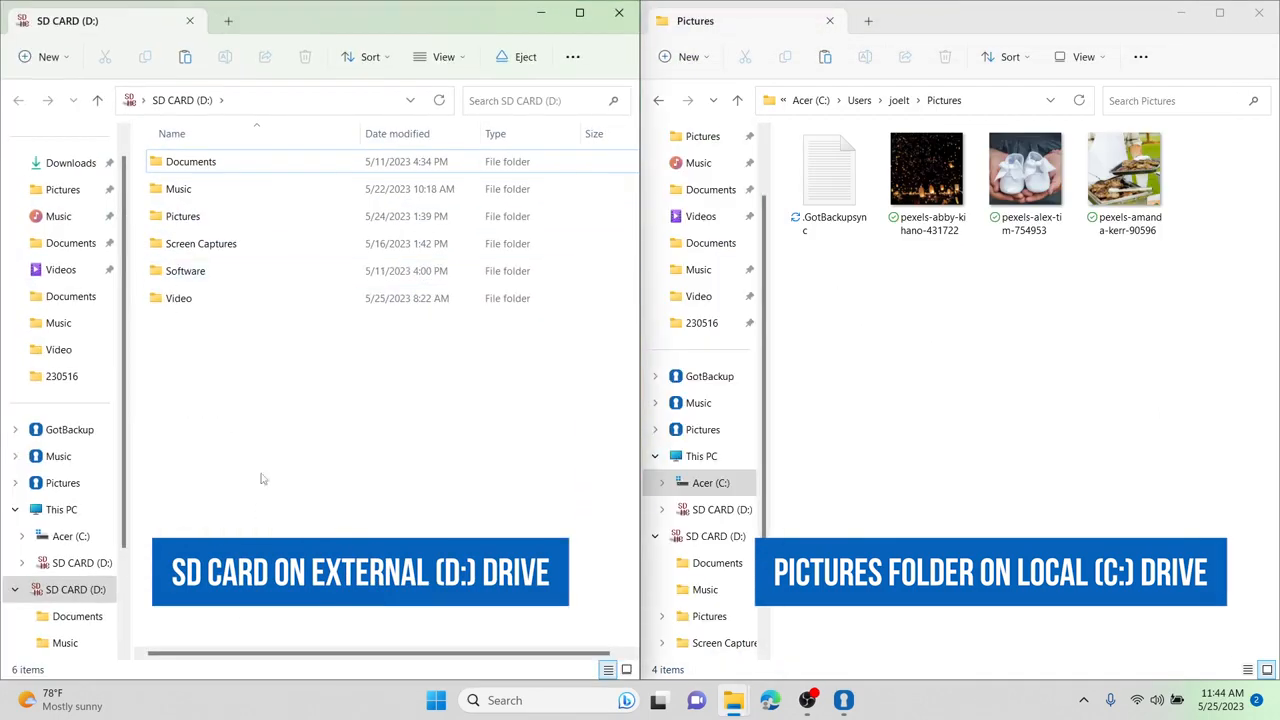
{"action": "double_click", "coordinate": [184, 217]}
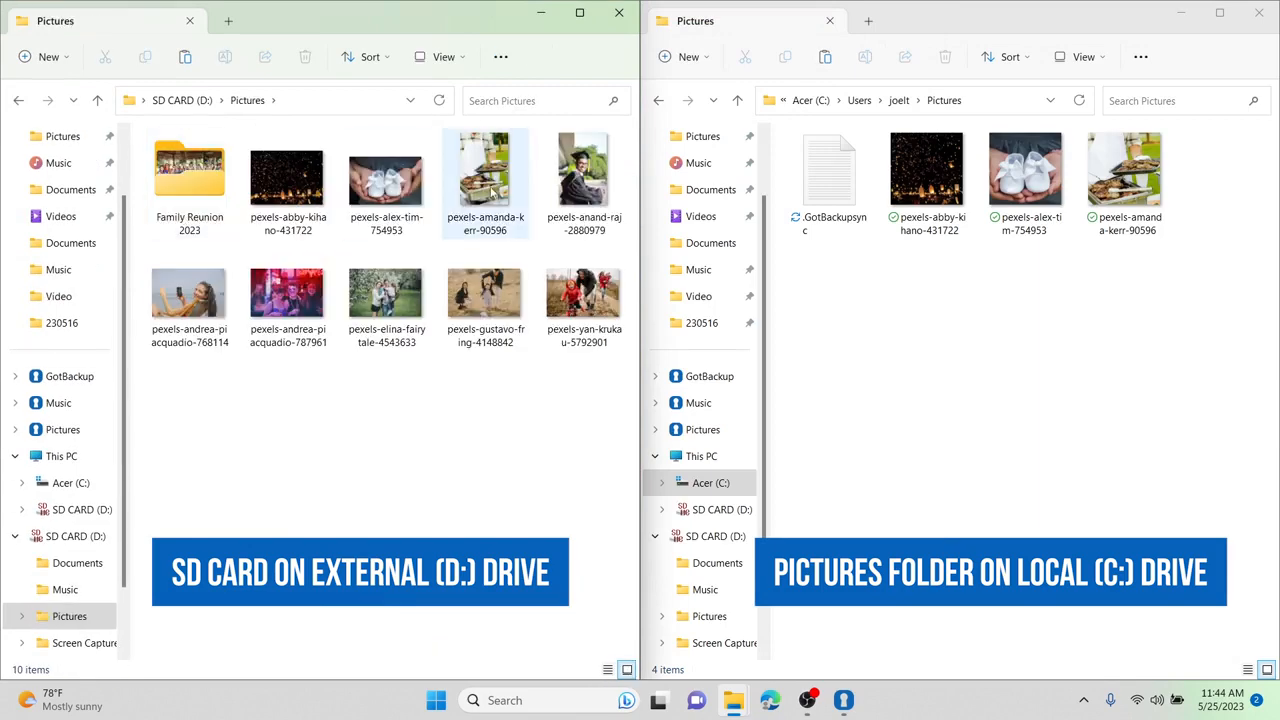
Copy the graduation, selfie and party photos (2880979, 768114, 787961) from the SD card's Pictures folder into the local Pictures folder.
{"action": "left_click", "coordinate": [593, 170]}
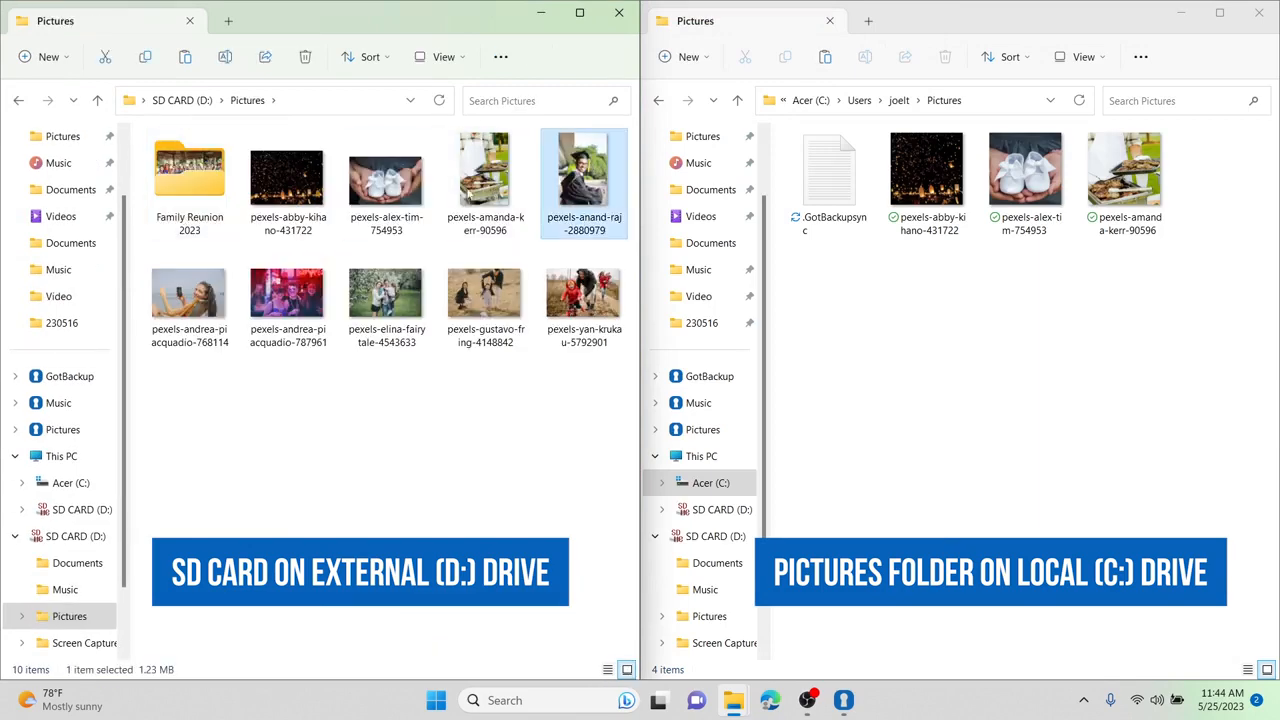
{"action": "left_click", "coordinate": [189, 295], "text": "shift"}
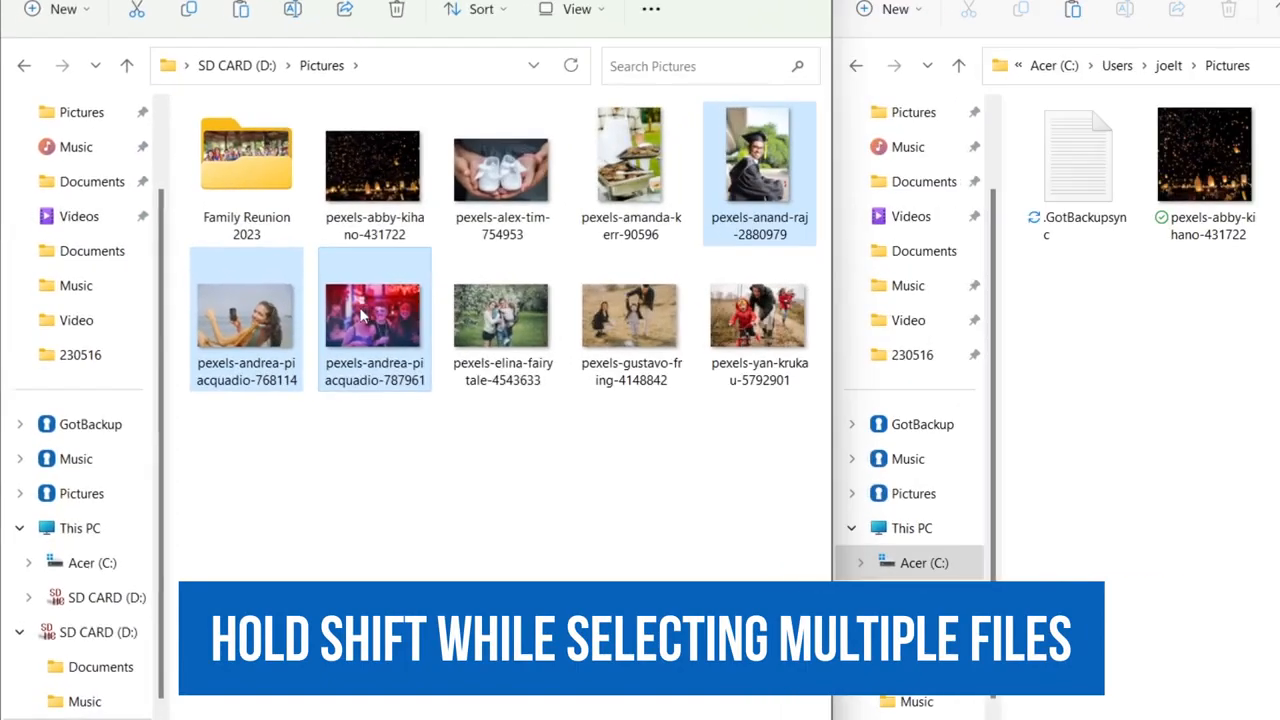
{"action": "right_click", "coordinate": [362, 322]}
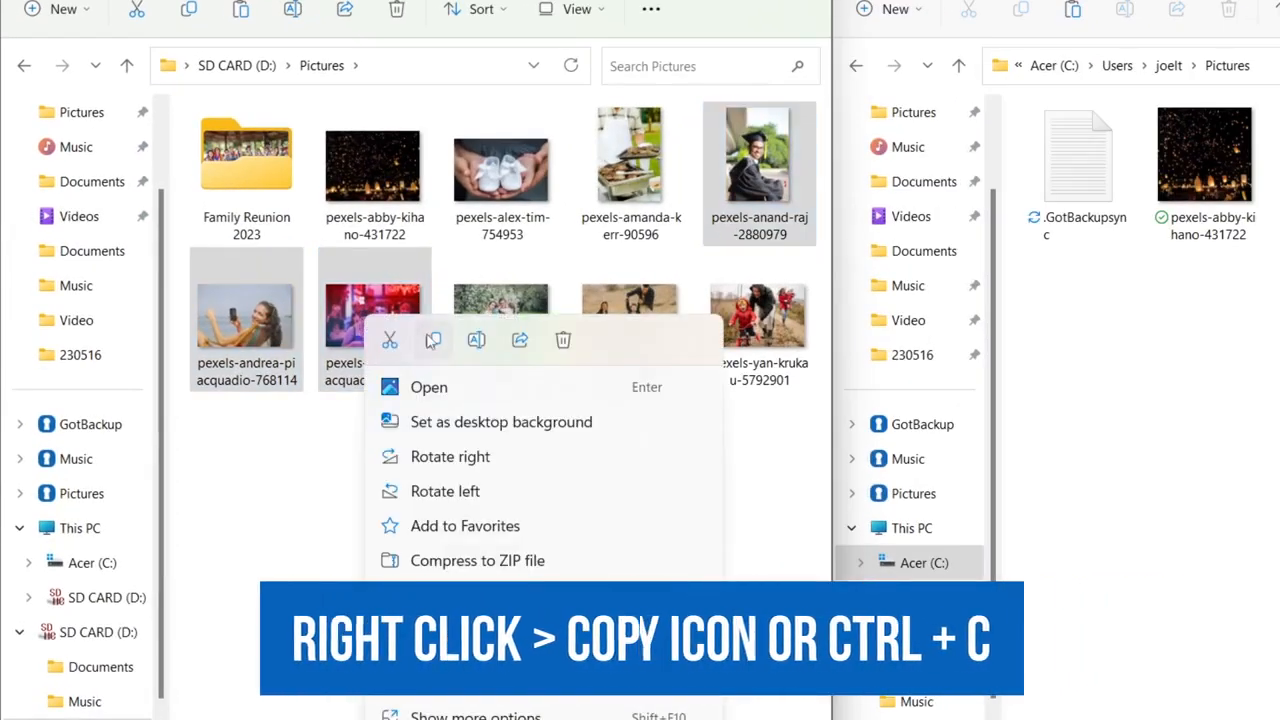
{"action": "left_click", "coordinate": [433, 341]}
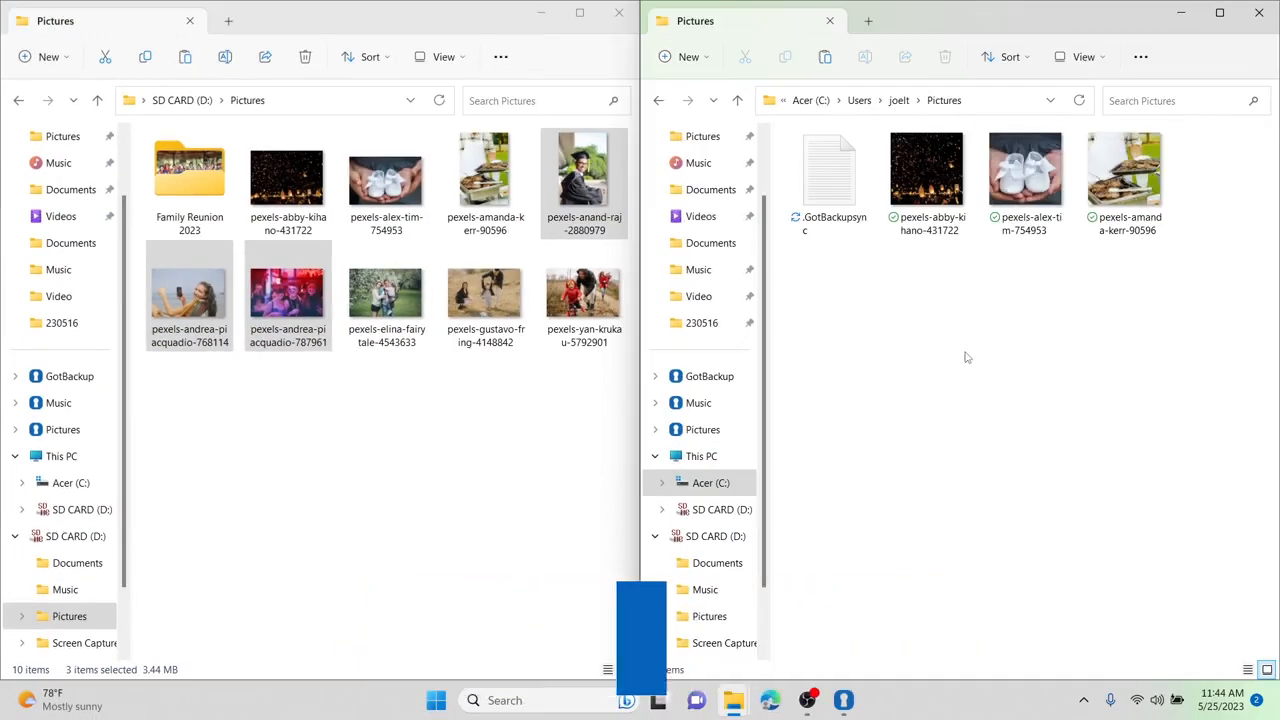
{"action": "right_click", "coordinate": [967, 357]}
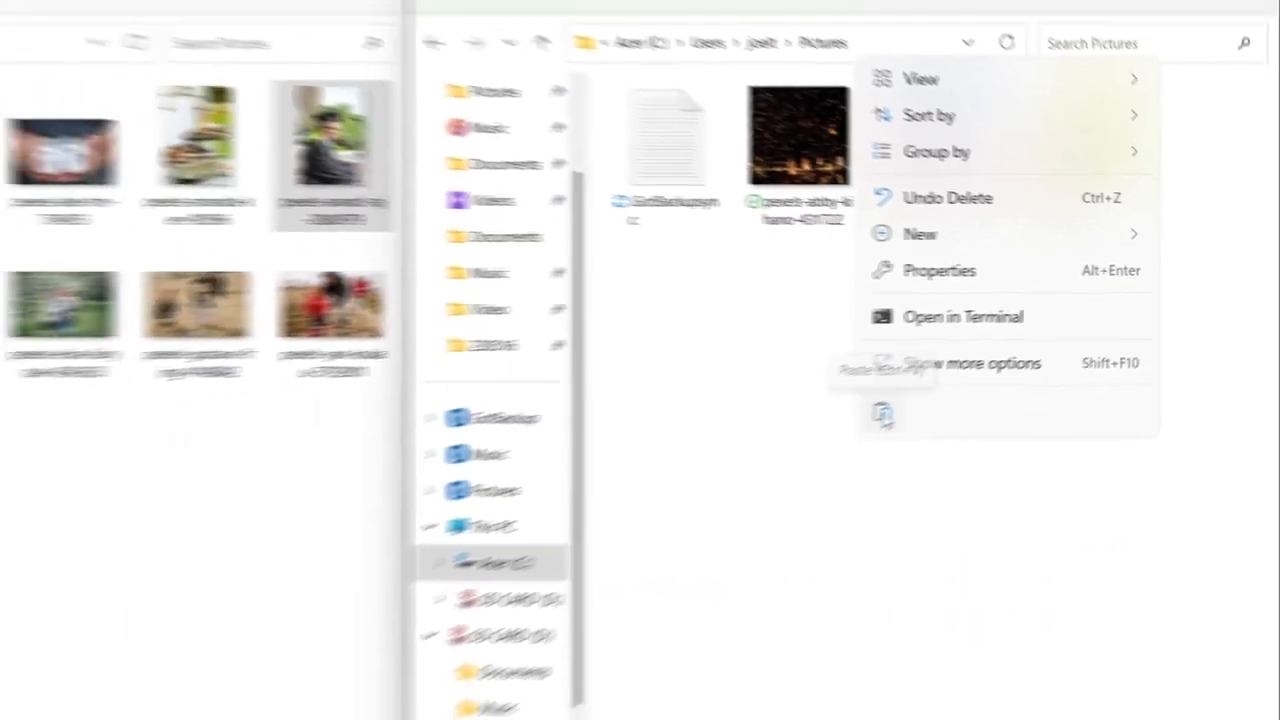
{"action": "left_click", "coordinate": [784, 452]}
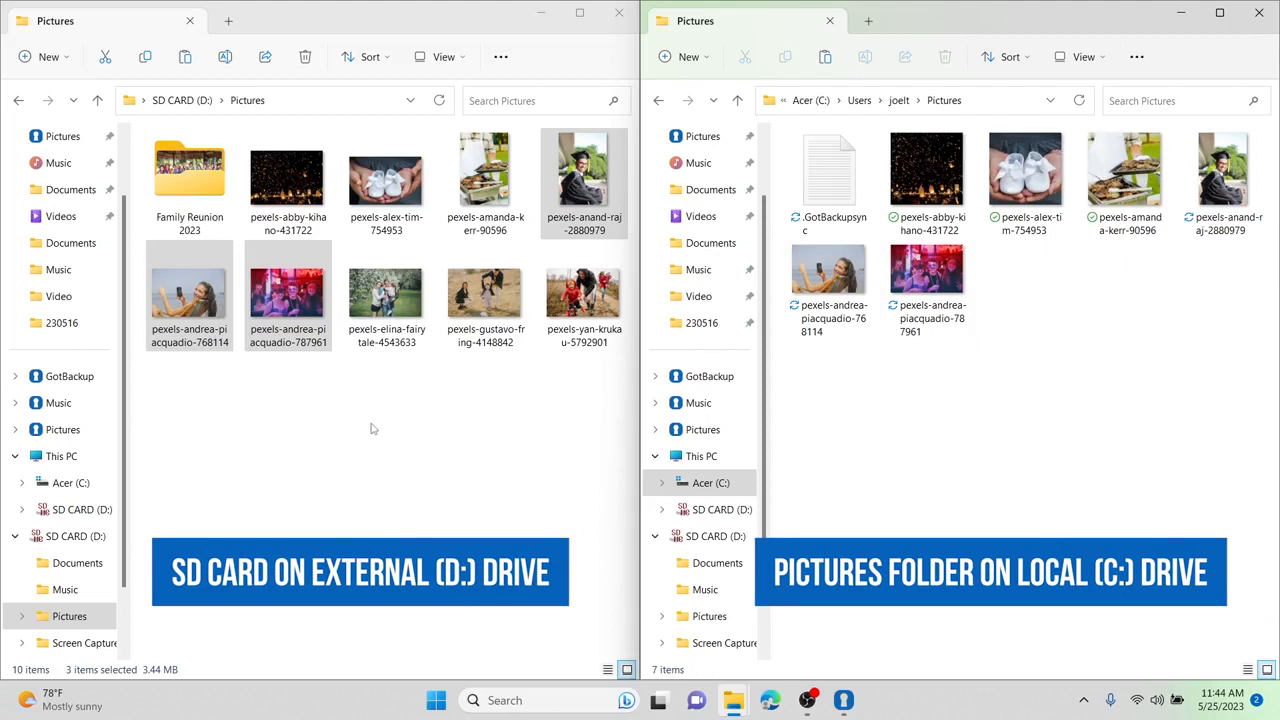
{"action": "left_click_drag", "start_coordinate": [370, 422], "coordinate": [455, 399]}
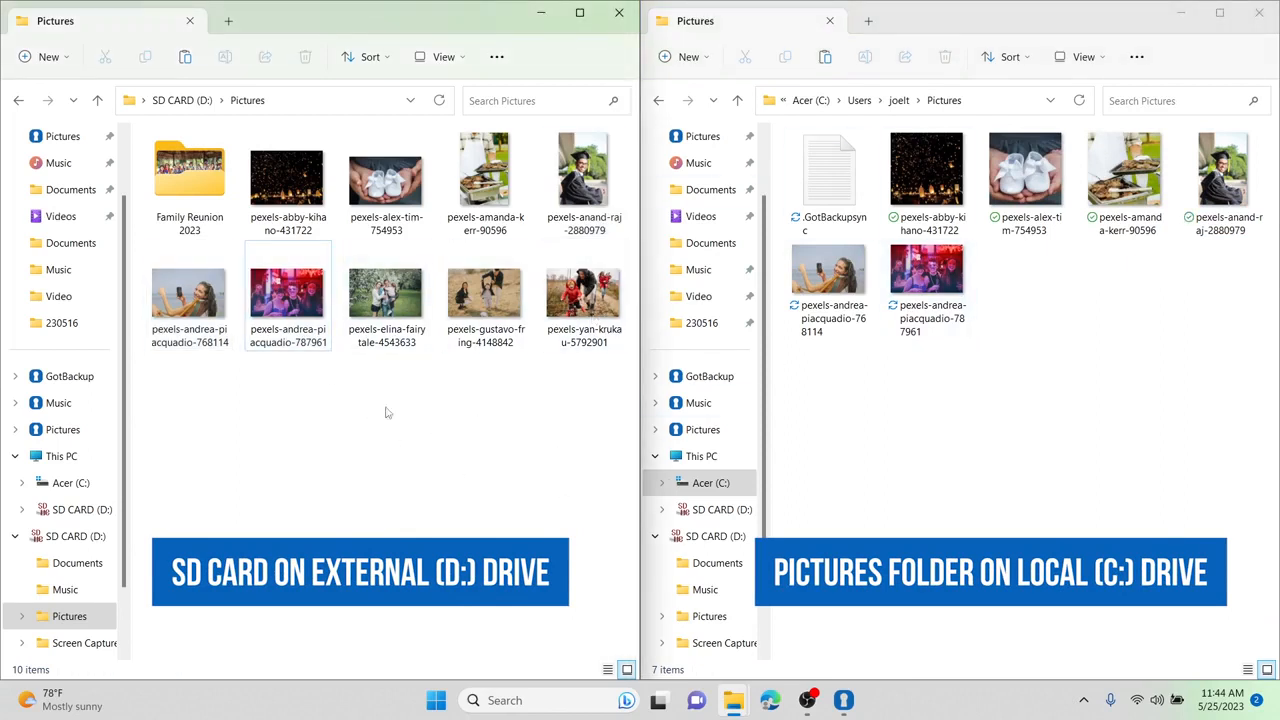
Move the three family photos (4543633, 4148842, 5792901) from the SD card's Pictures folder into the local Pictures folder.
{"action": "left_click", "coordinate": [1096, 337]}
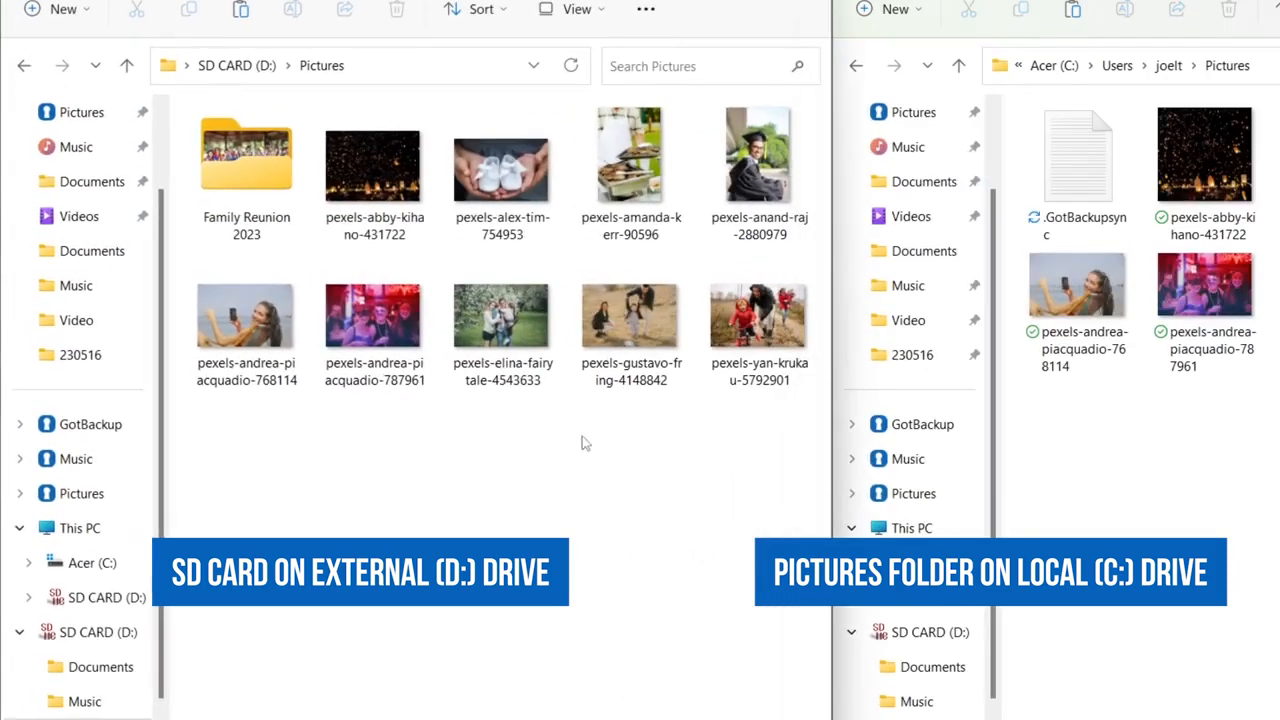
{"action": "left_click_drag", "start_coordinate": [373, 391], "coordinate": [555, 383]}
{"action": "left_click_drag", "start_coordinate": [714, 433], "coordinate": [780, 340]}
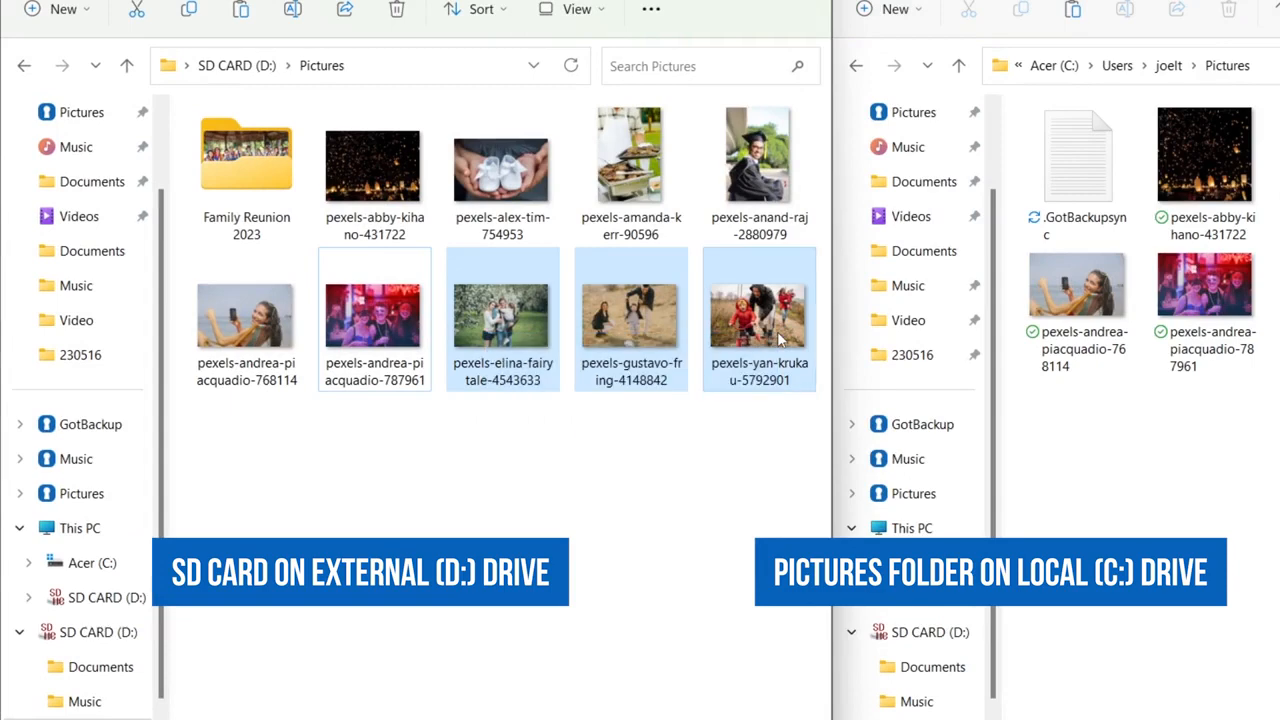
{"action": "right_click", "coordinate": [758, 324]}
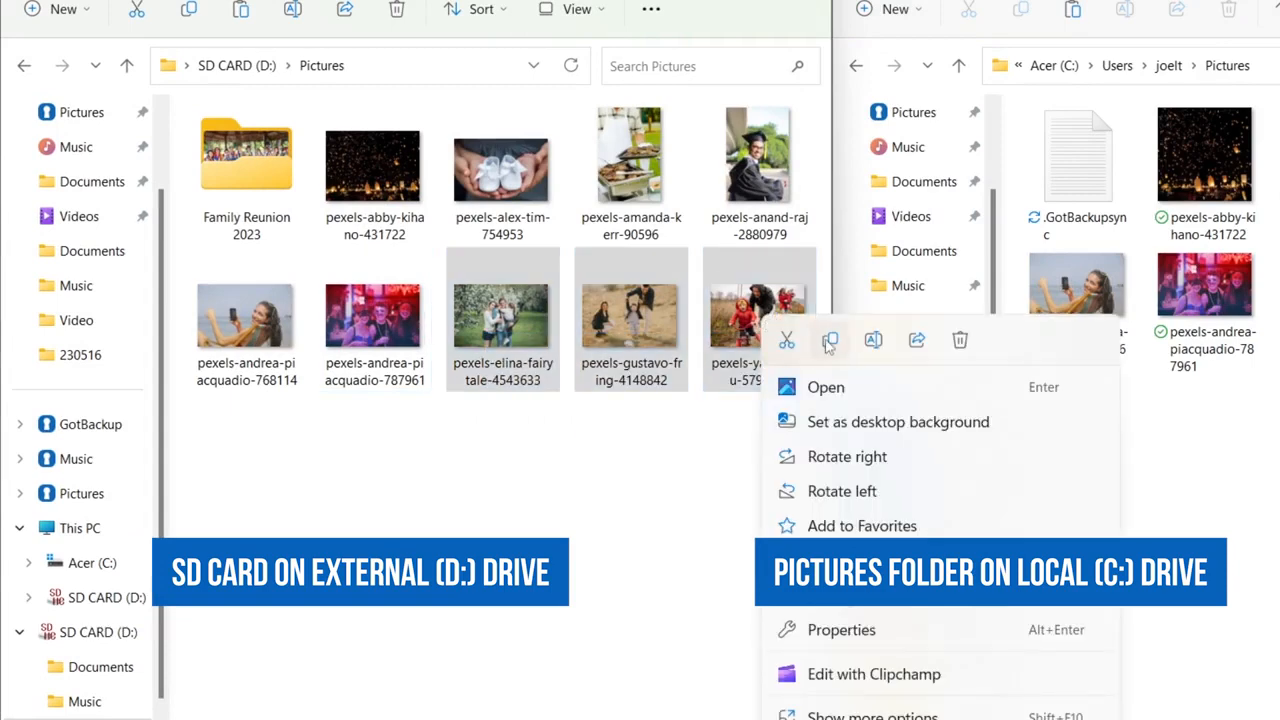
{"action": "left_click", "coordinate": [787, 342]}
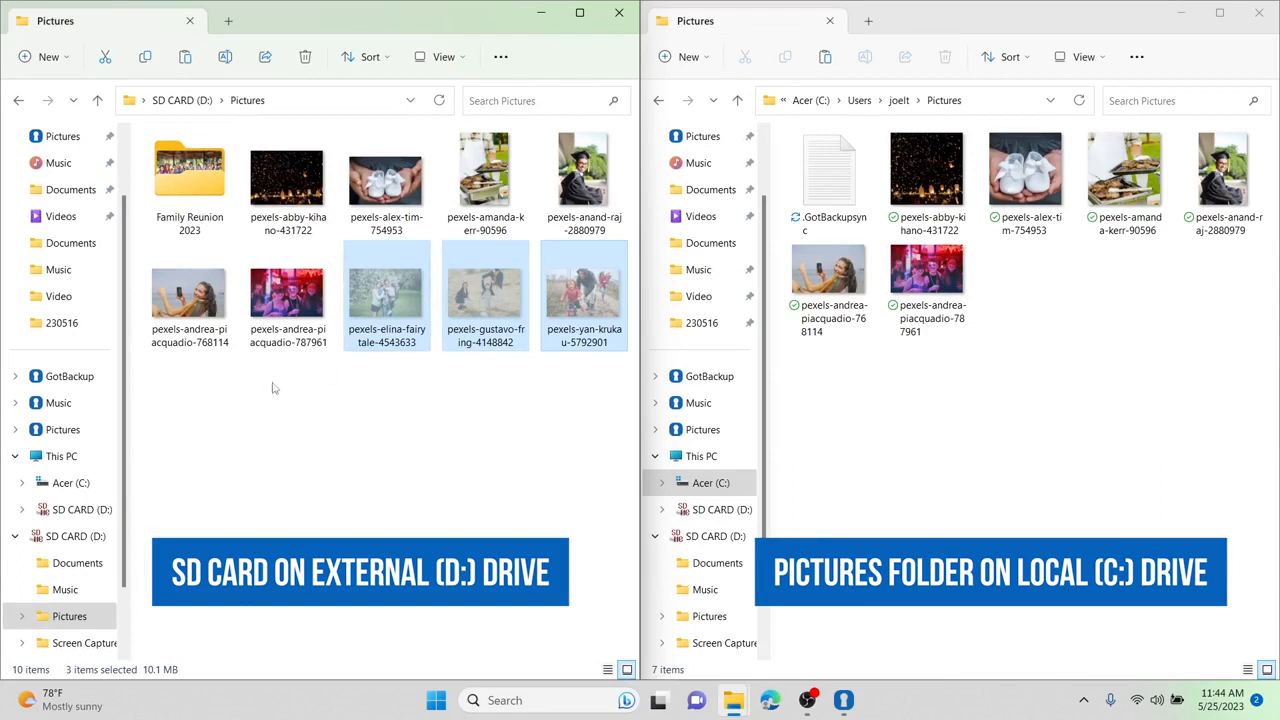
{"action": "right_click", "coordinate": [1024, 437]}
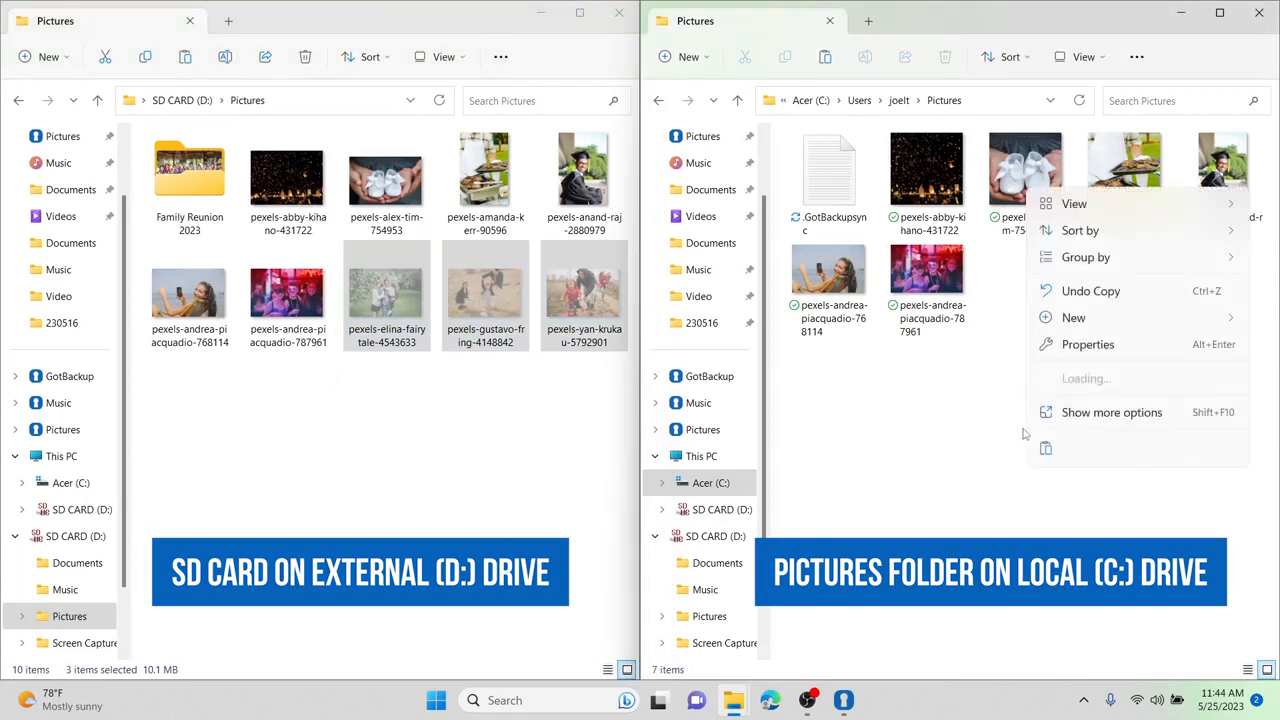
{"action": "left_click", "coordinate": [1046, 451]}
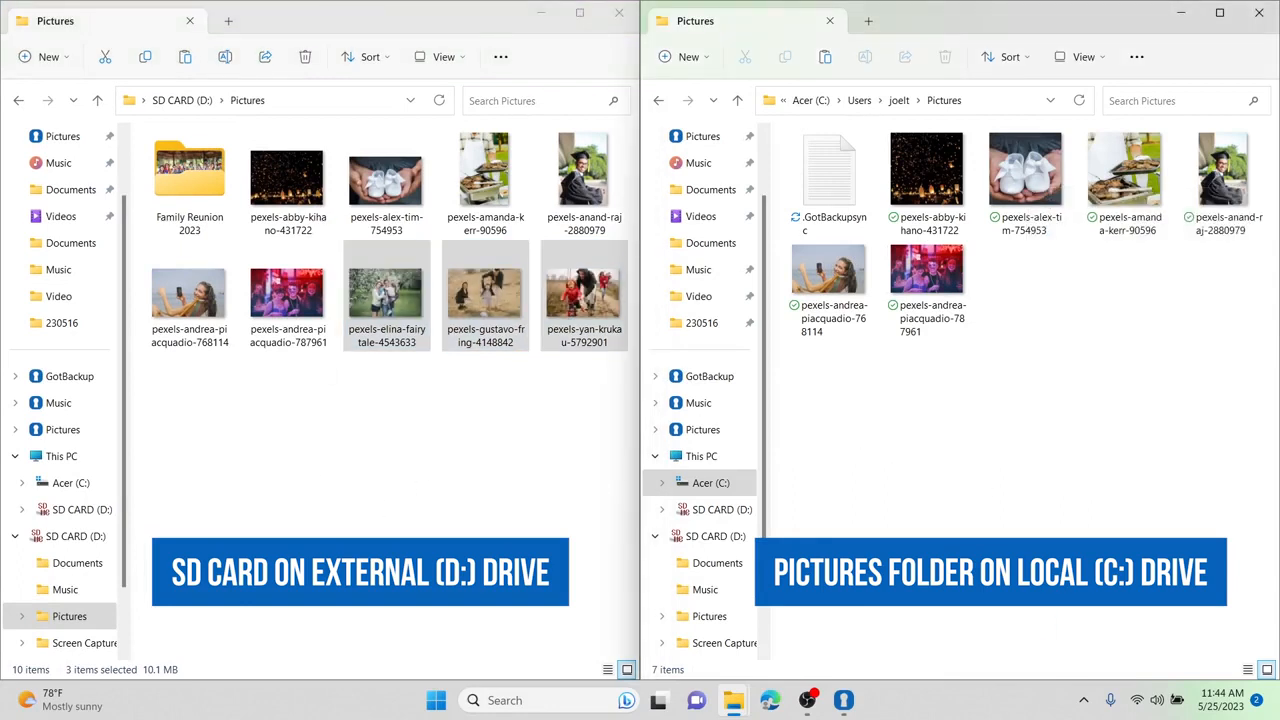
{"action": "left_click", "coordinate": [423, 451]}
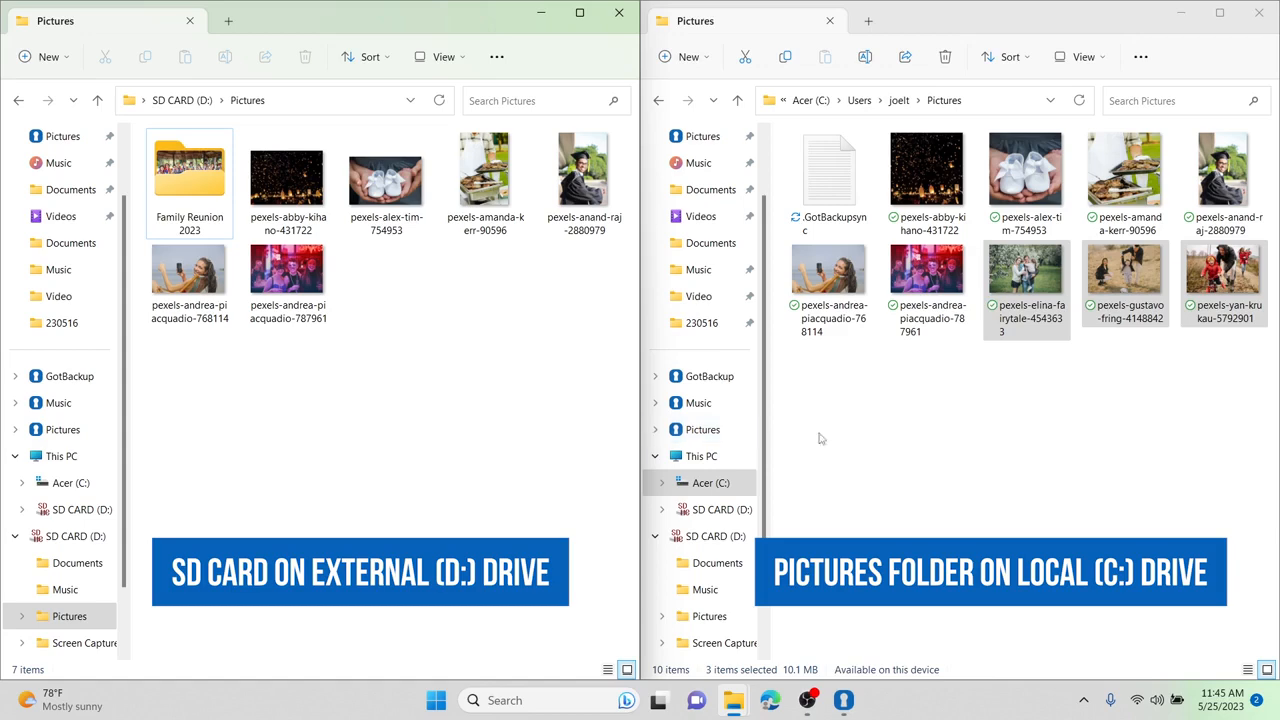
{"action": "left_click", "coordinate": [1183, 488]}
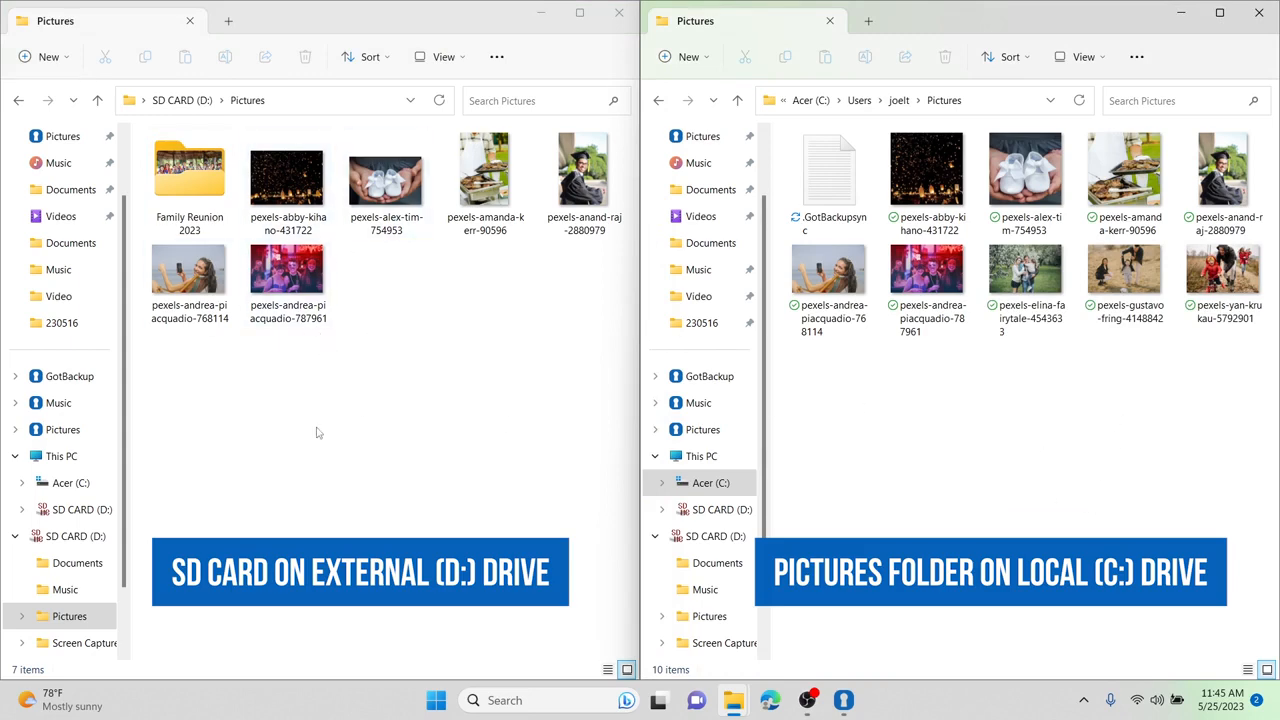
{"action": "left_click", "coordinate": [506, 431]}
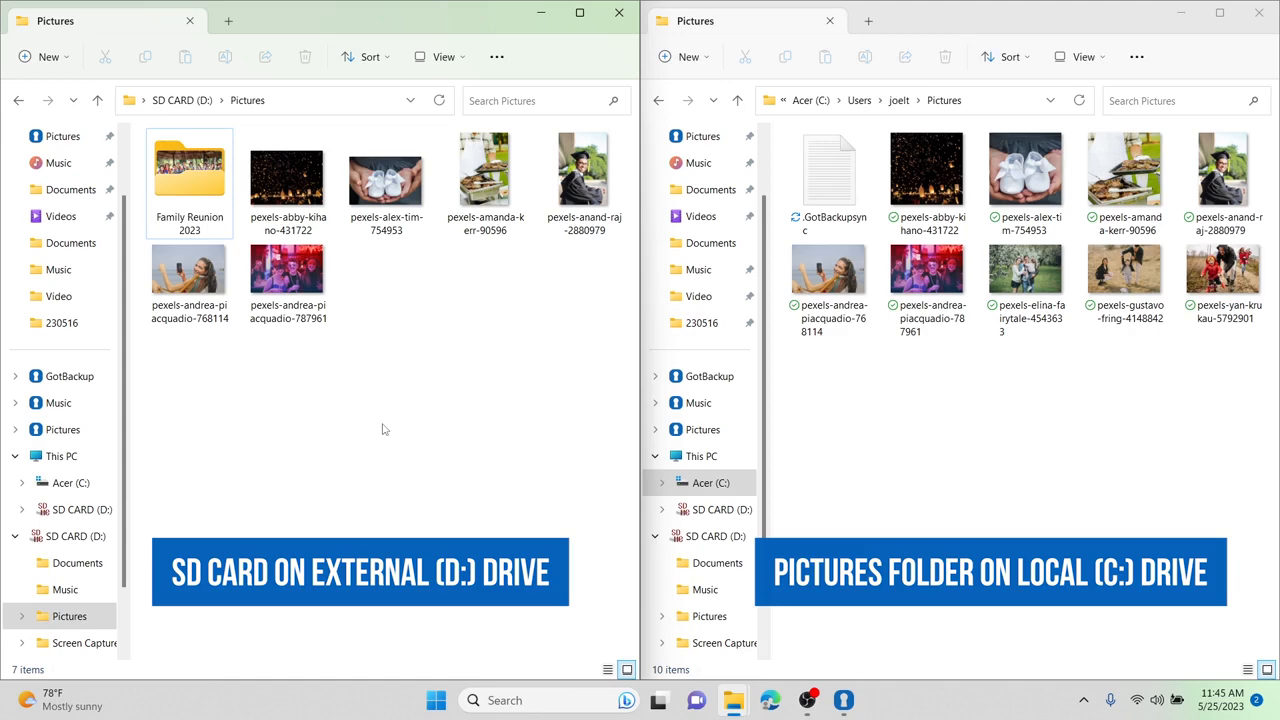
{"action": "left_click", "coordinate": [1032, 471]}
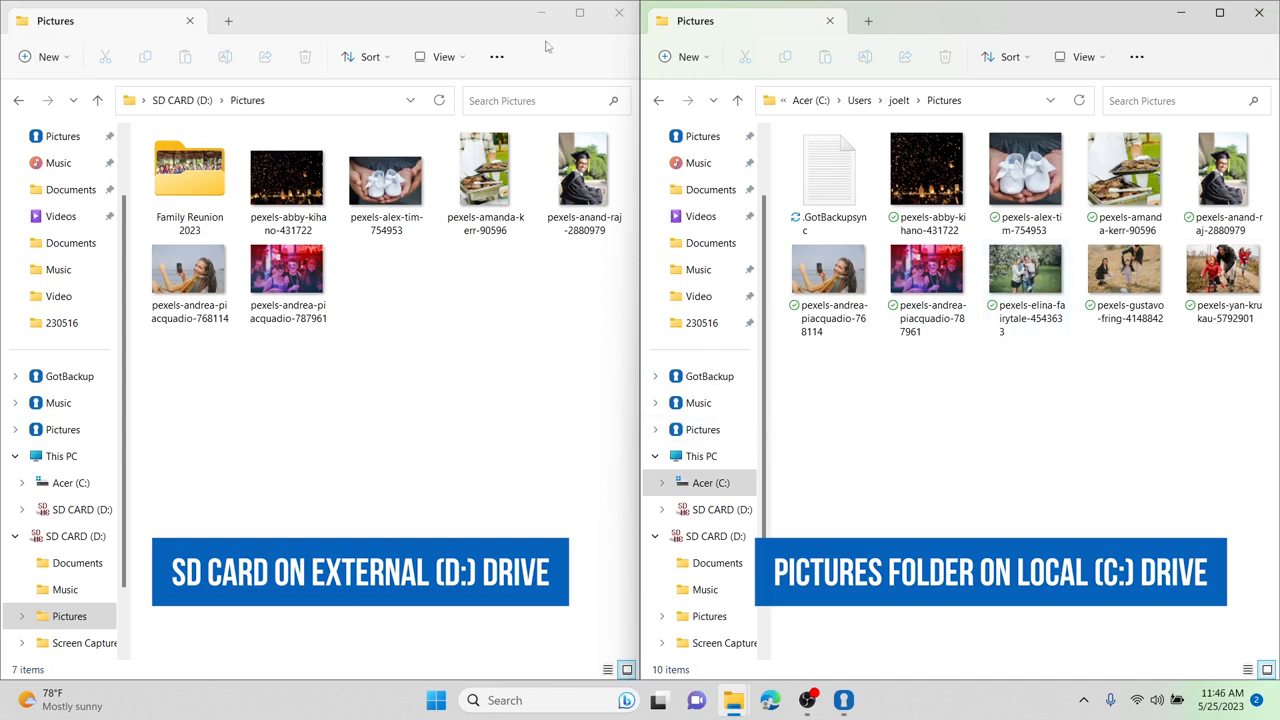
Close the SD card's Pictures window and open the GotBackup cloud files page in the web browser.
{"action": "left_click", "coordinate": [619, 12]}
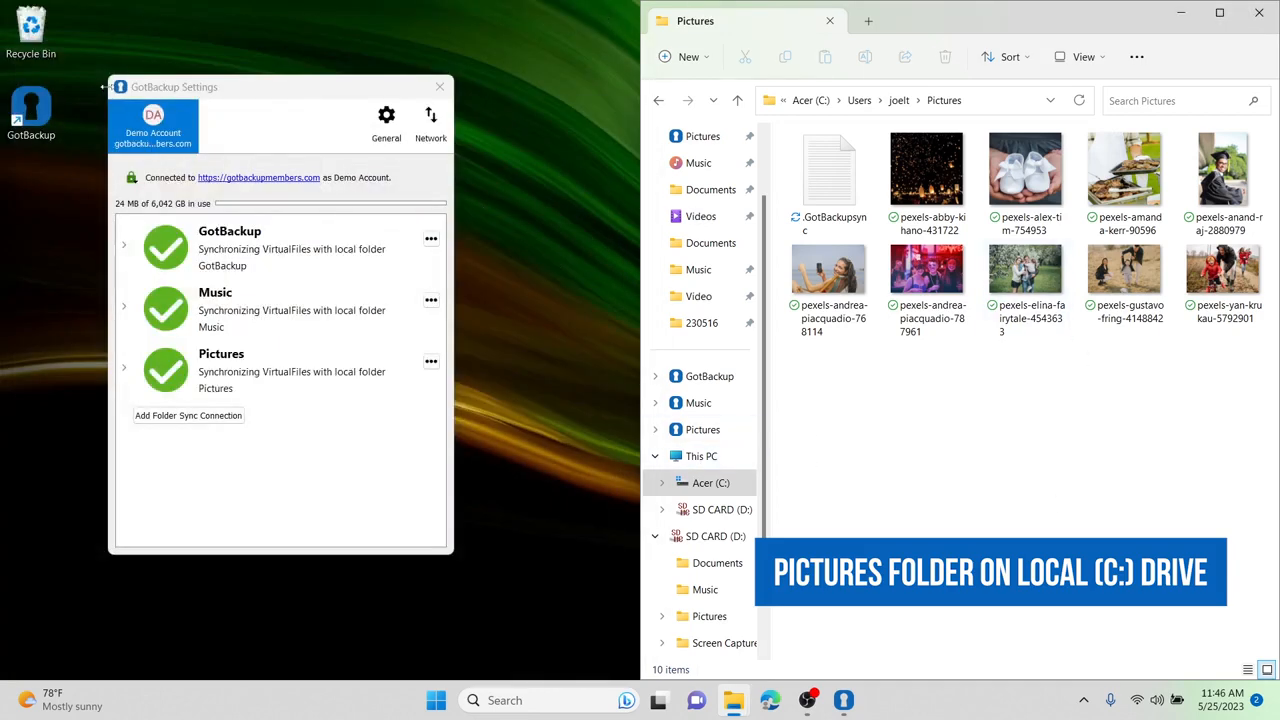
{"action": "double_click", "coordinate": [31, 112]}
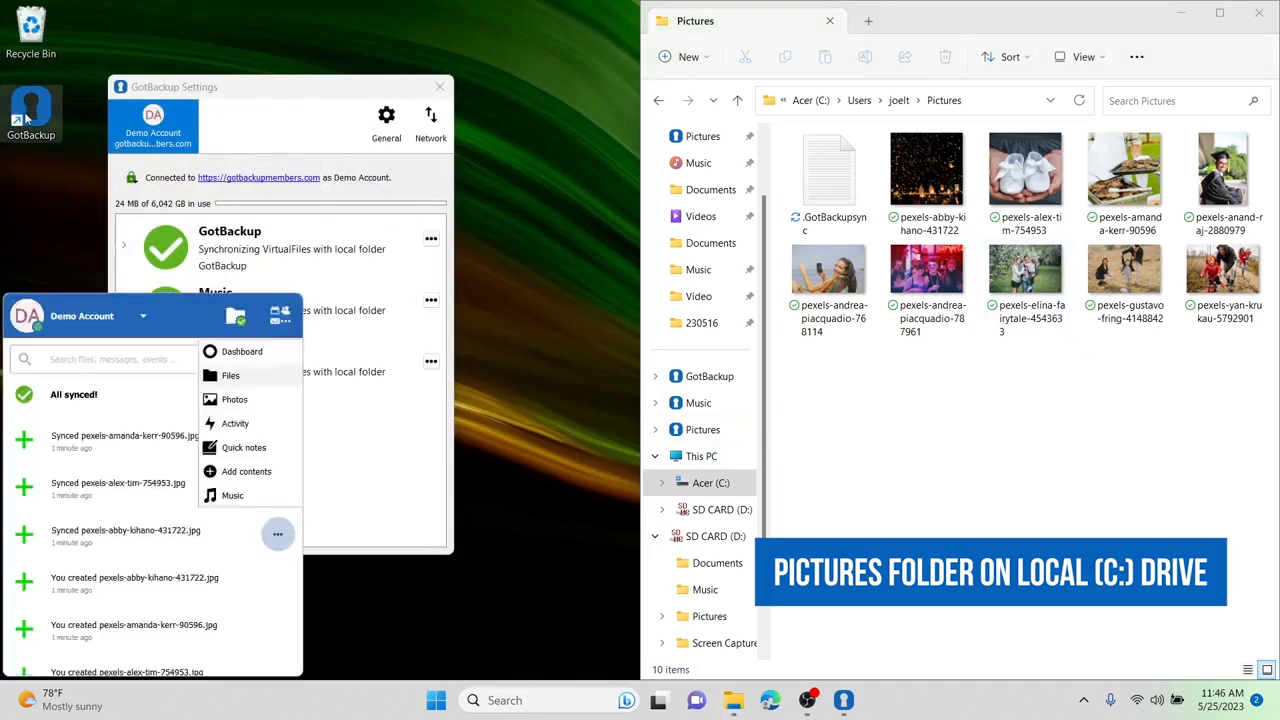
{"action": "left_click", "coordinate": [279, 316]}
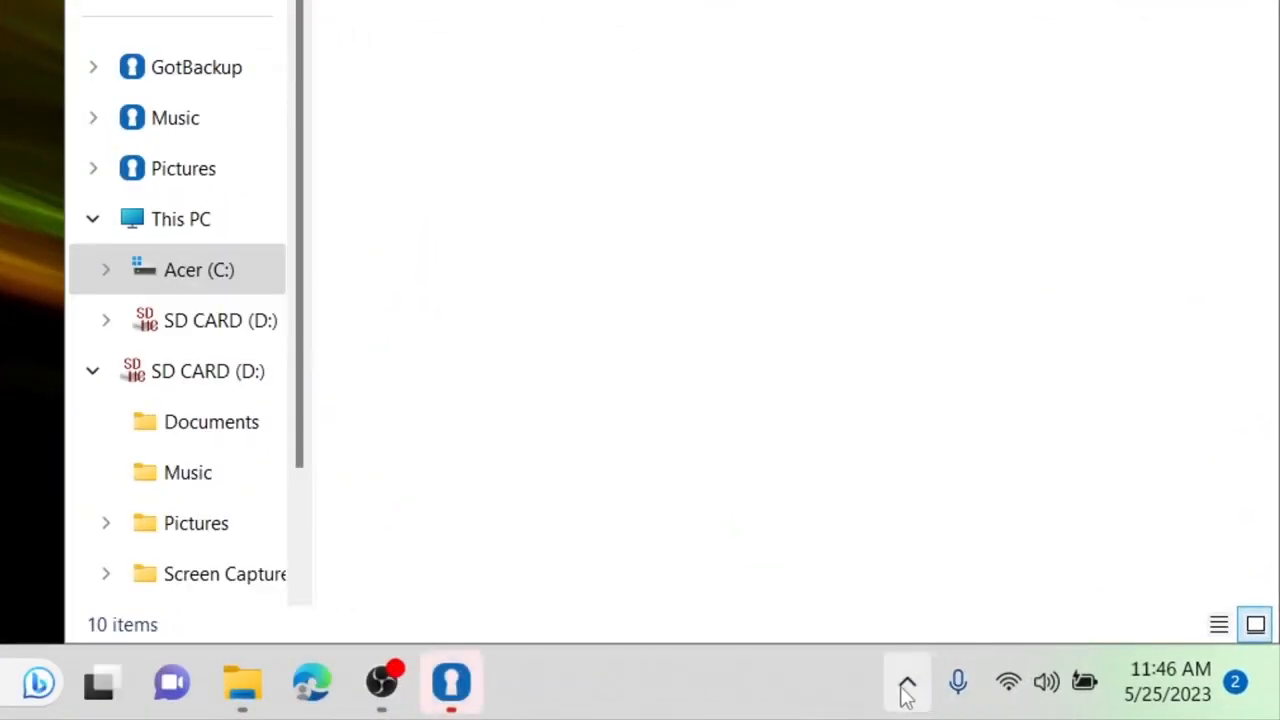
{"action": "left_click", "coordinate": [1084, 700]}
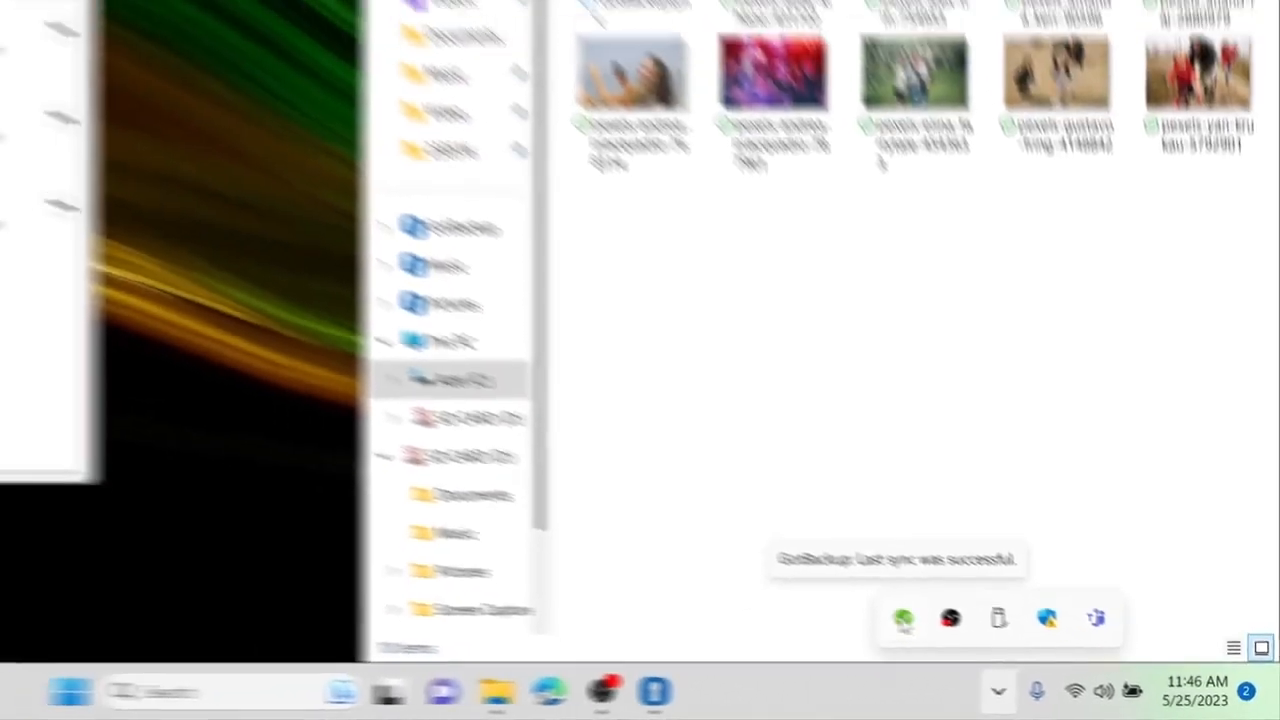
{"action": "left_click", "coordinate": [781, 585]}
{"action": "left_click", "coordinate": [1143, 316]}
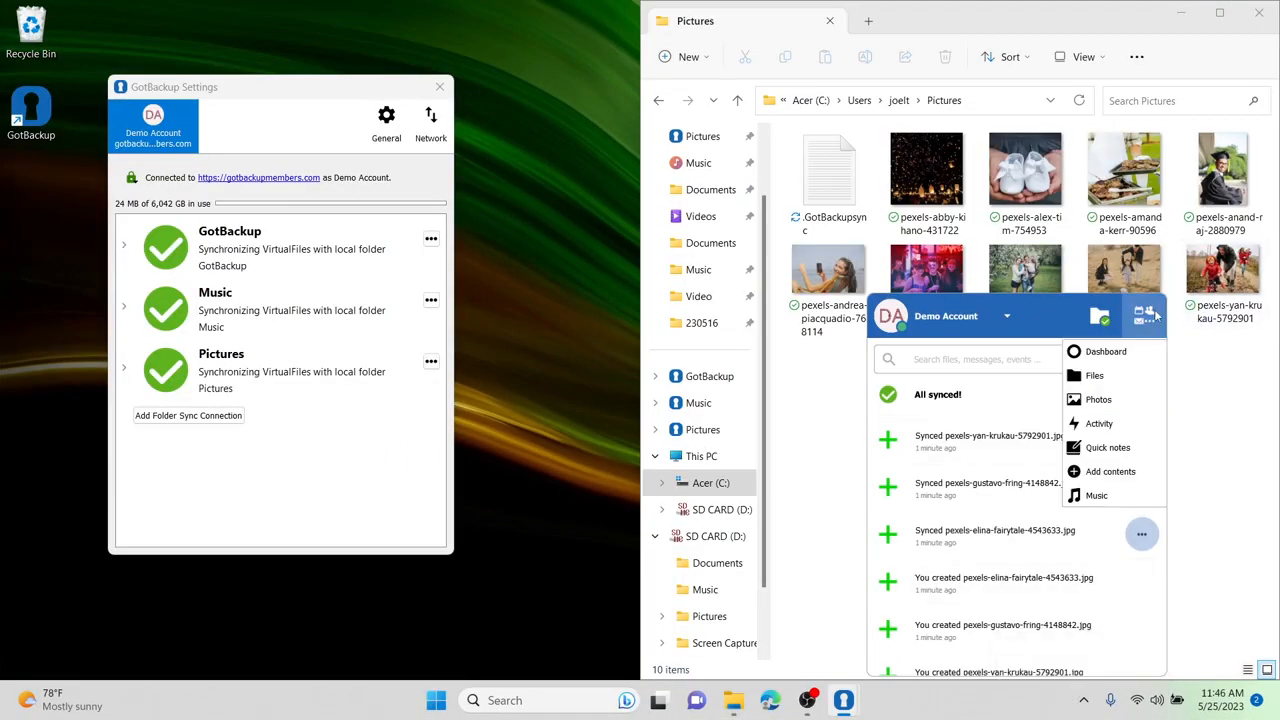
{"action": "left_click", "coordinate": [1095, 376]}
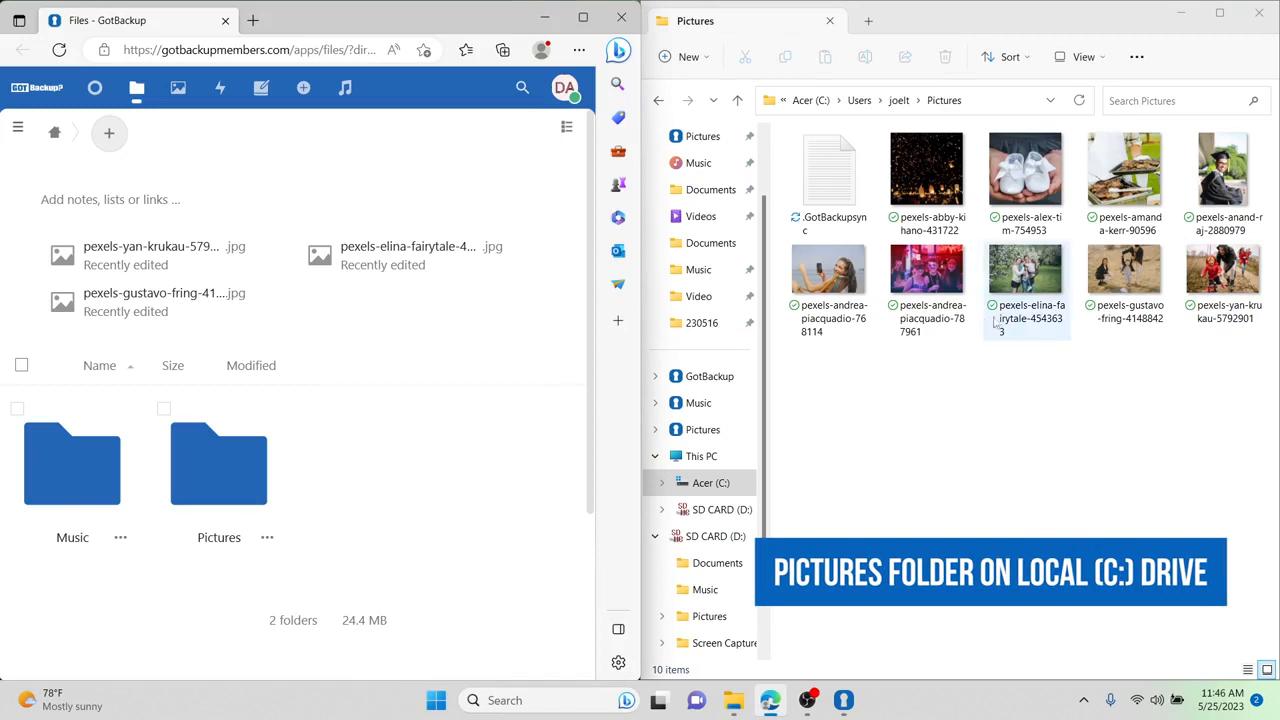
Open the cloud Pictures folder in the browser, compare its photos with the local Pictures folder, and minimize the browser.
{"action": "left_click", "coordinate": [236, 490]}
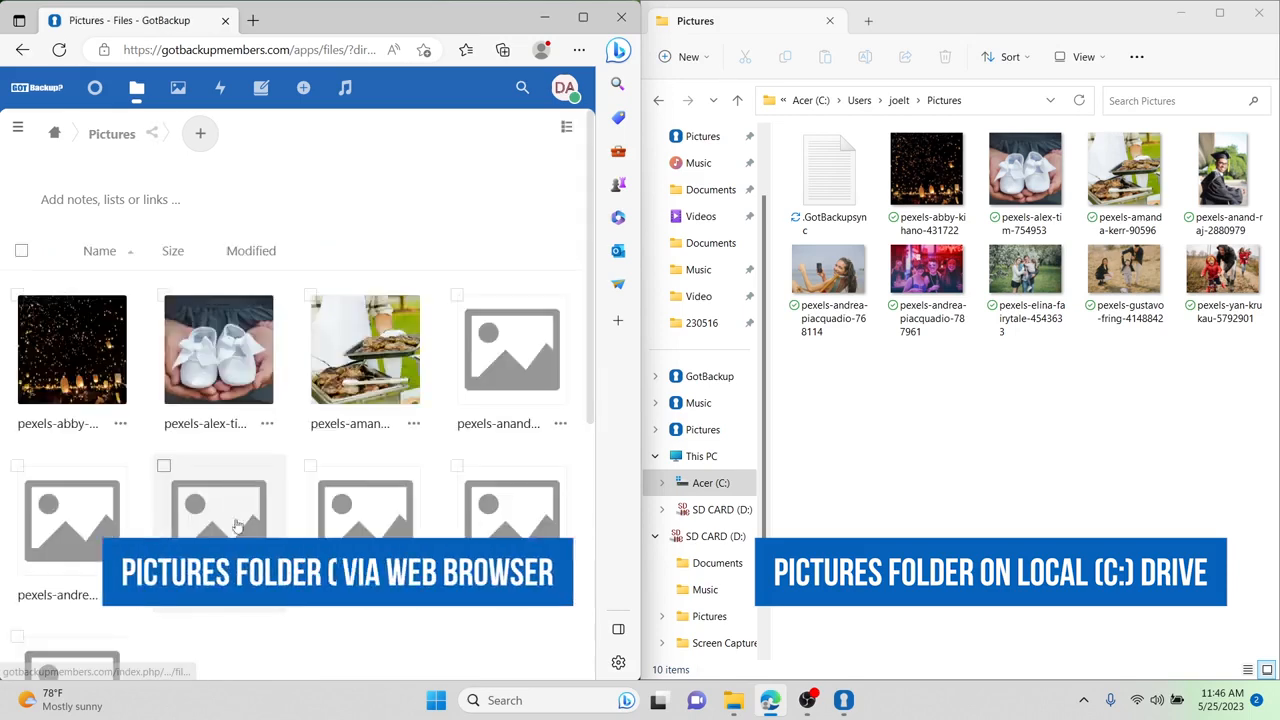
{"action": "scroll", "coordinate": [376, 467], "scroll_direction": "down", "scroll_amount": 3}
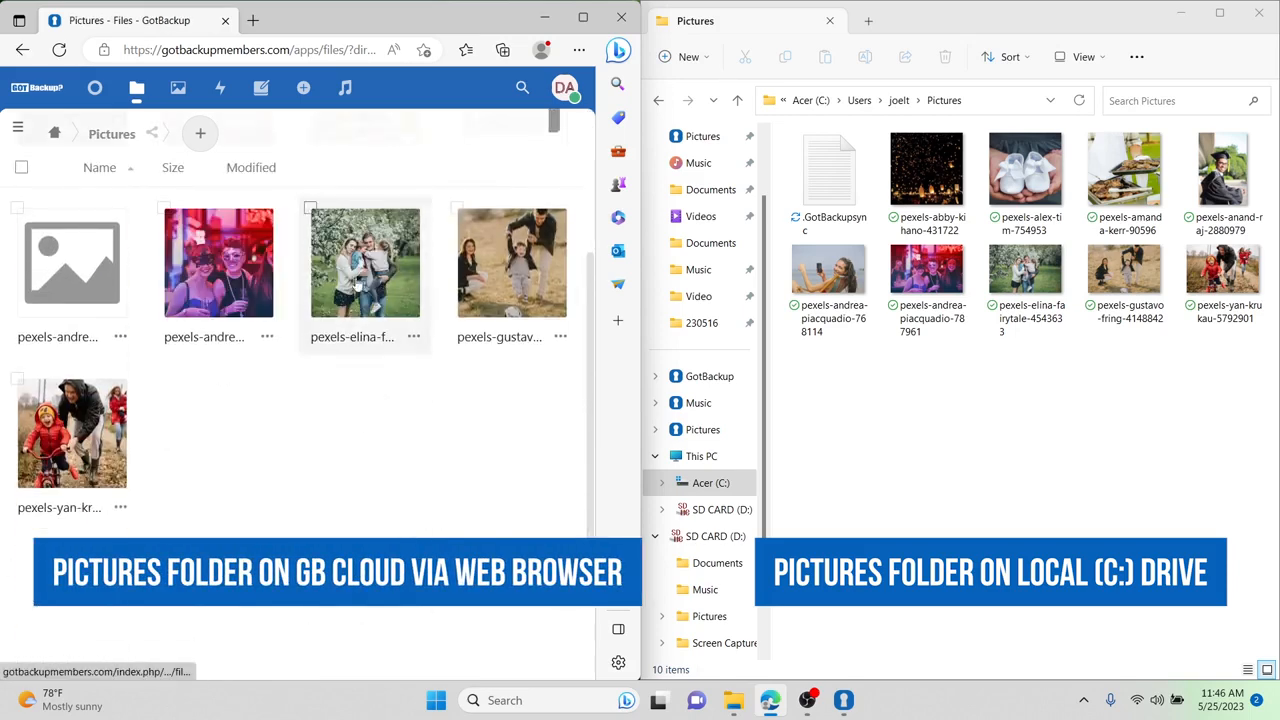
{"action": "scroll", "coordinate": [297, 477], "scroll_direction": "down", "scroll_amount": 2}
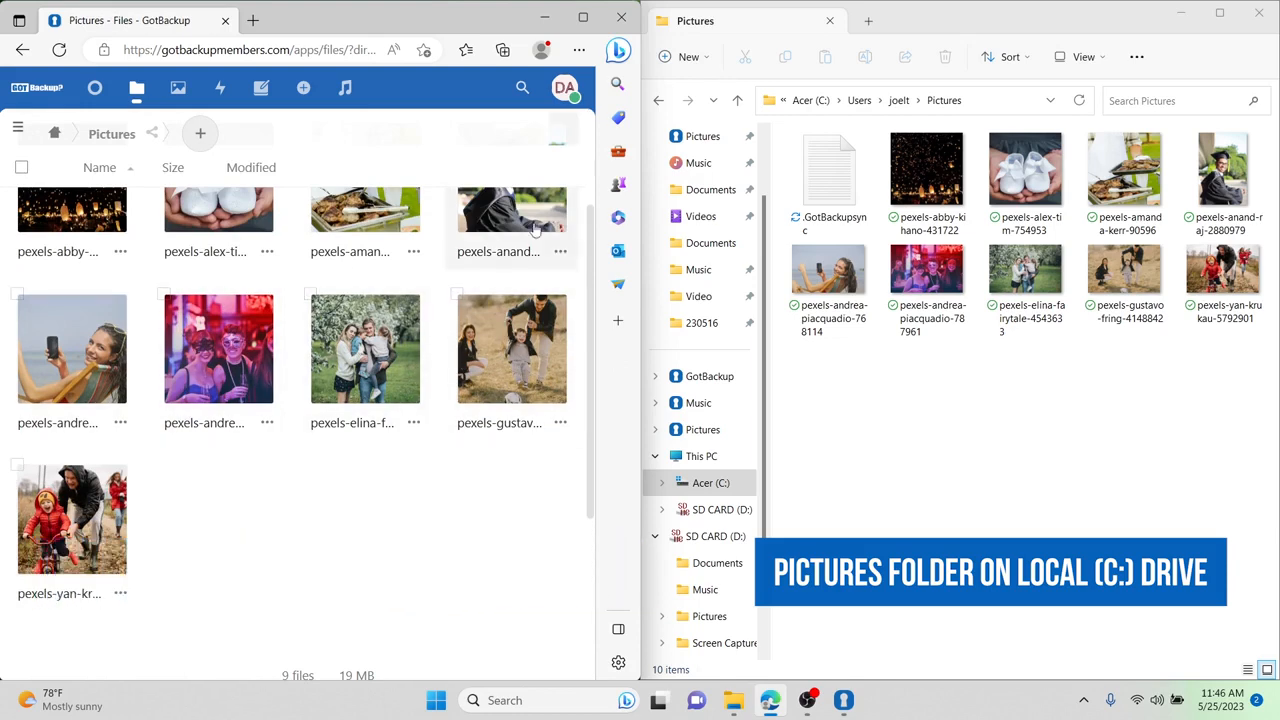
{"action": "left_click", "coordinate": [546, 18]}
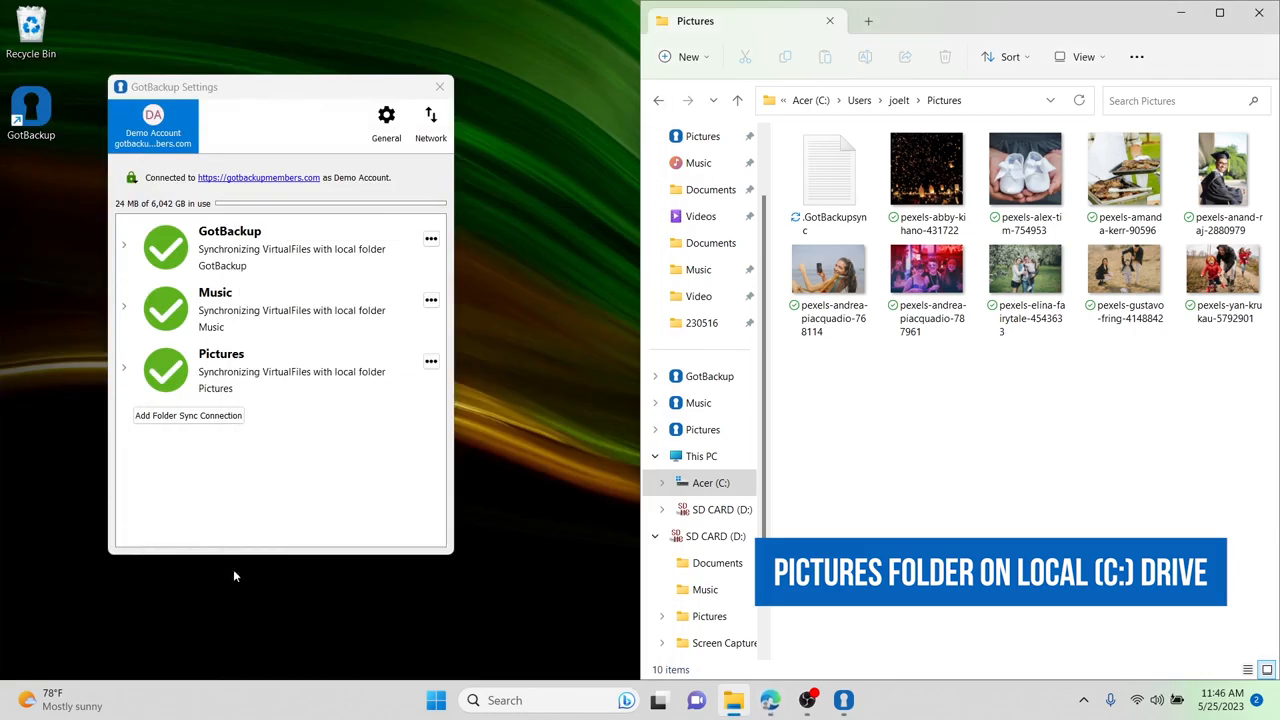
Open the GotBackup Pictures folder in a new File Explorer window placed beside the local Pictures folder.
{"action": "right_click", "coordinate": [733, 700]}
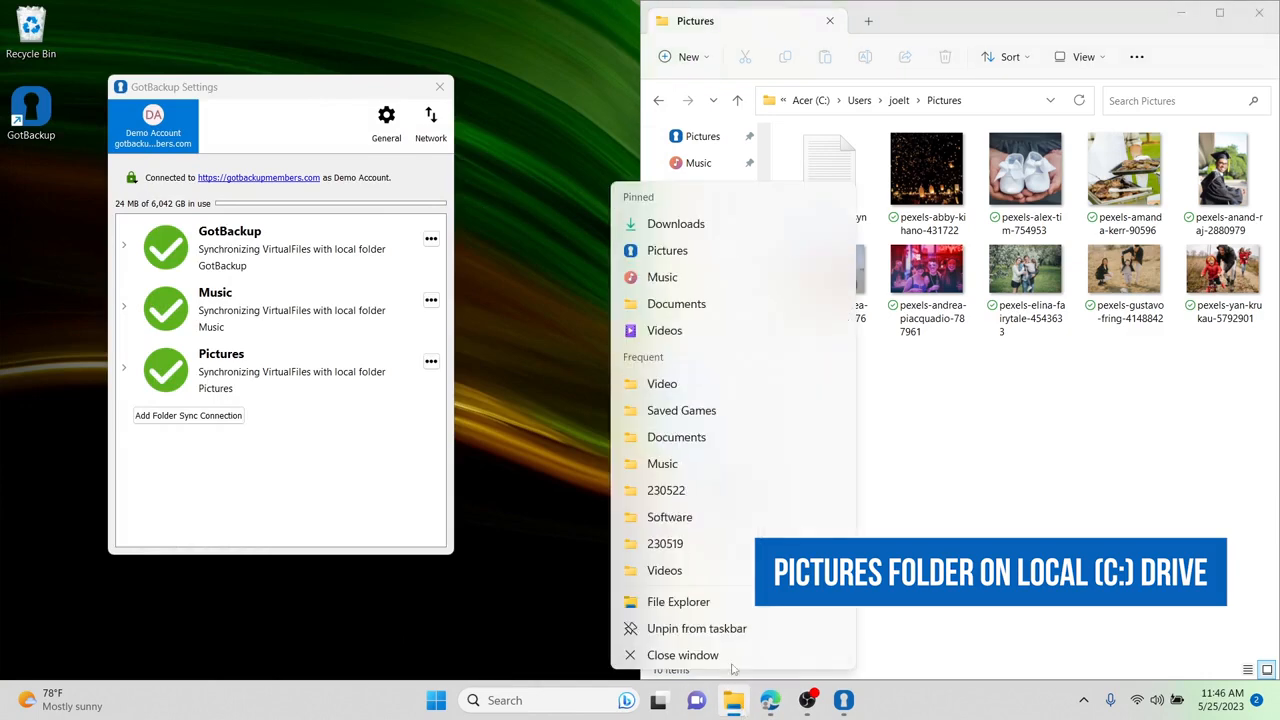
{"action": "left_click", "coordinate": [679, 602]}
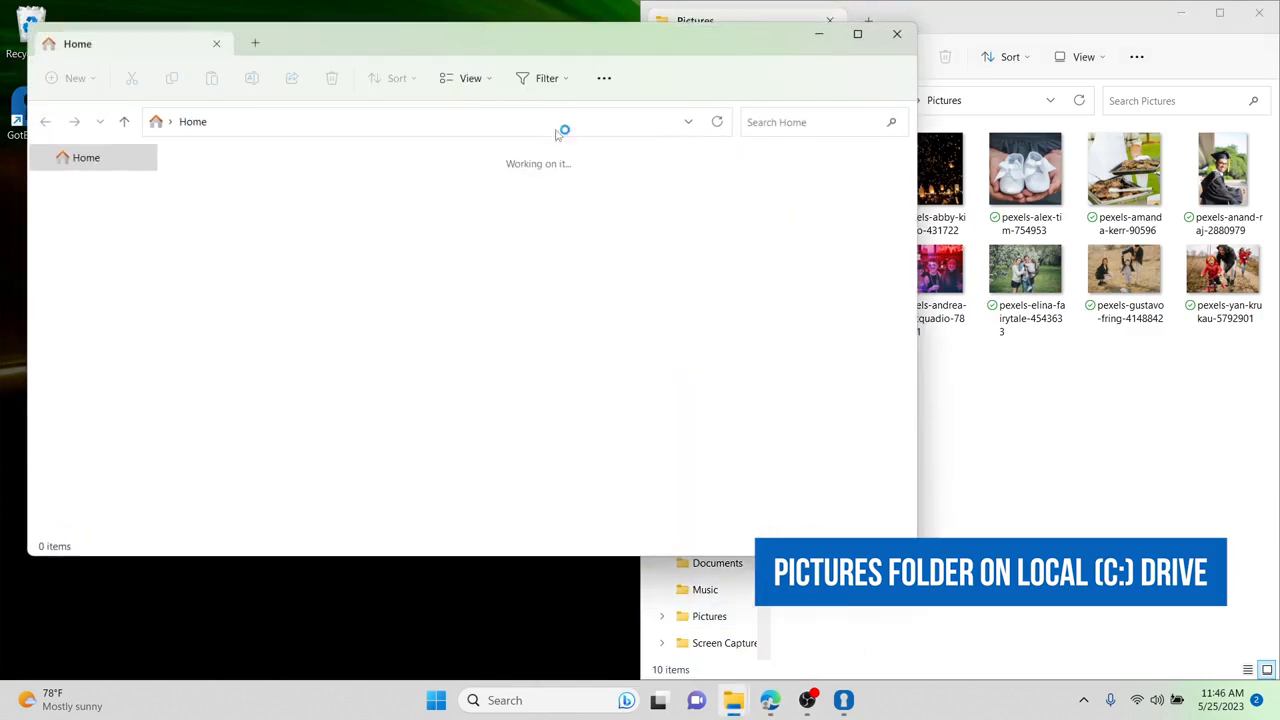
{"action": "left_click_drag", "start_coordinate": [603, 50], "coordinate": [2, 210]}
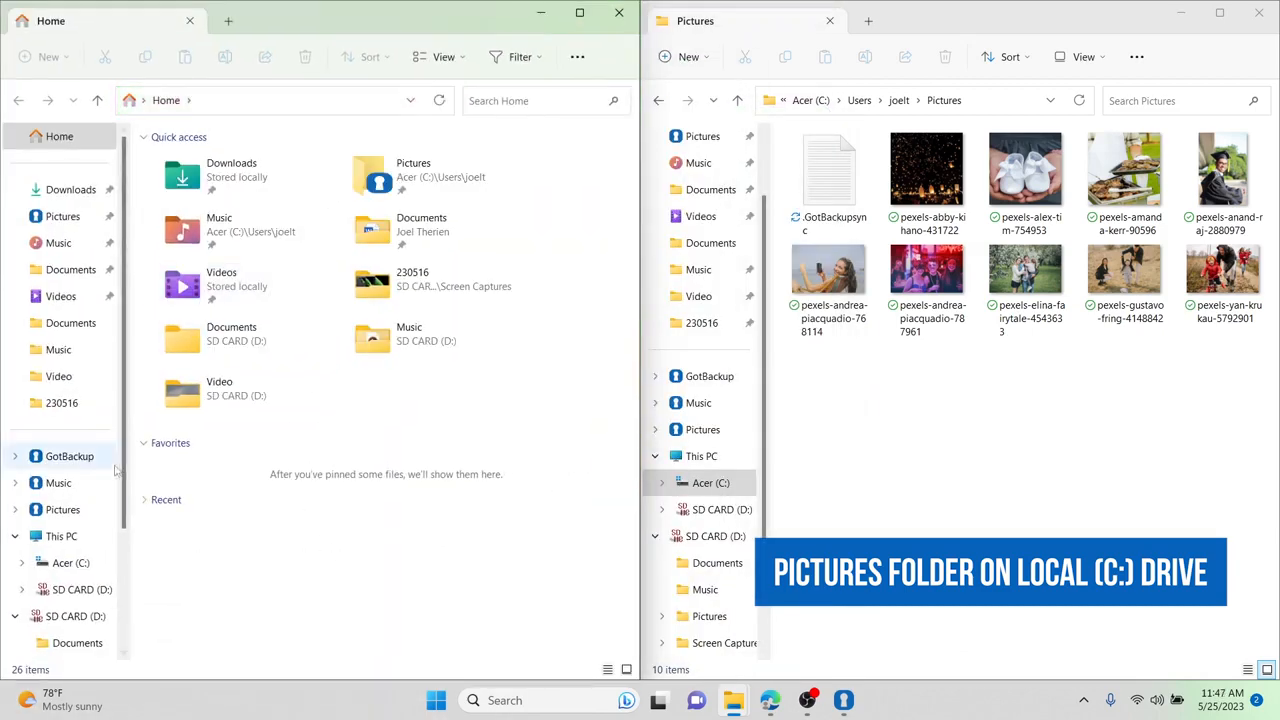
{"action": "left_click", "coordinate": [60, 510]}
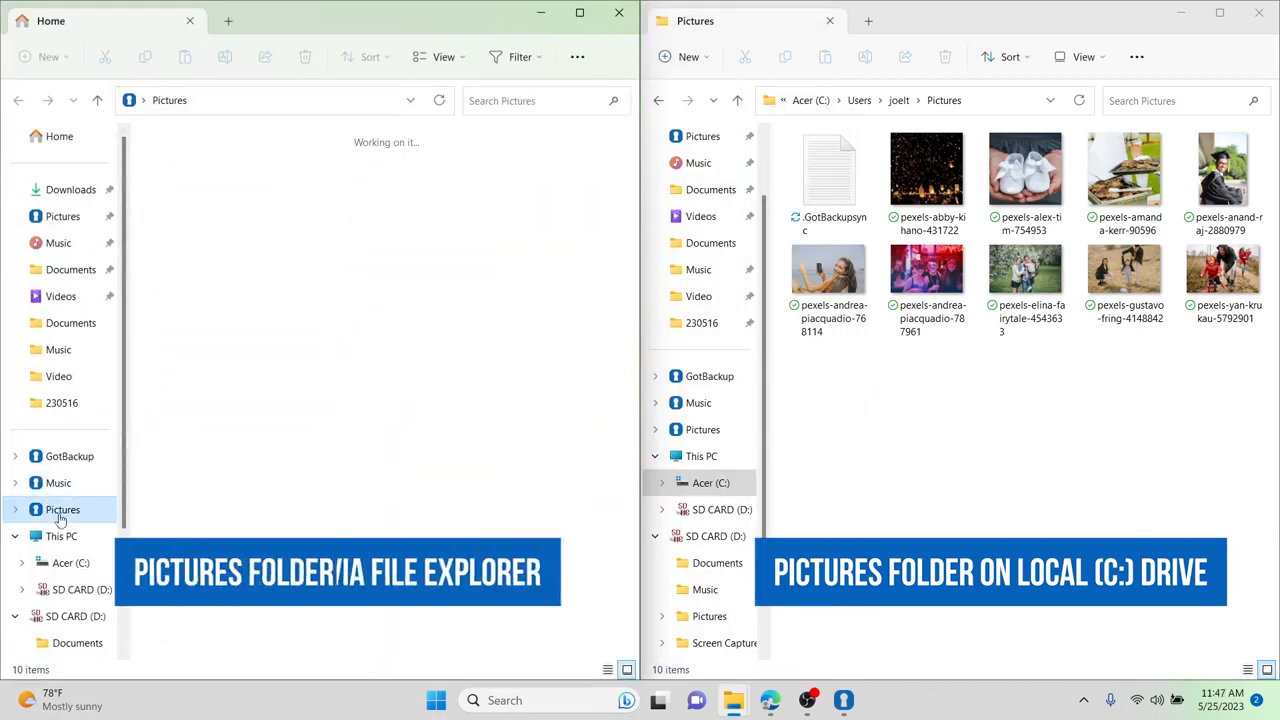